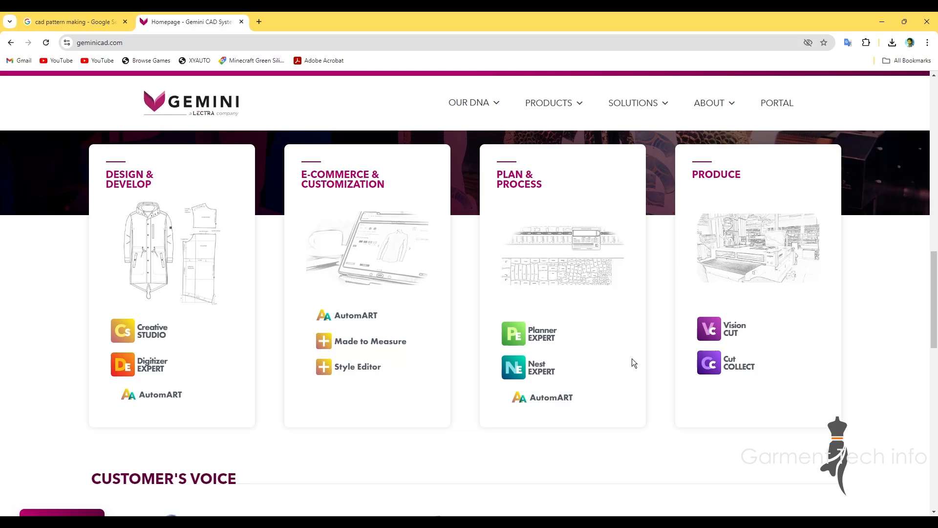
# Step: Look over the Gemini CAD homepage, including the business solutions, product groups and customer testimonials
pyautogui.scroll(1, 605, 370)
pyautogui.scroll(6, 605, 370)
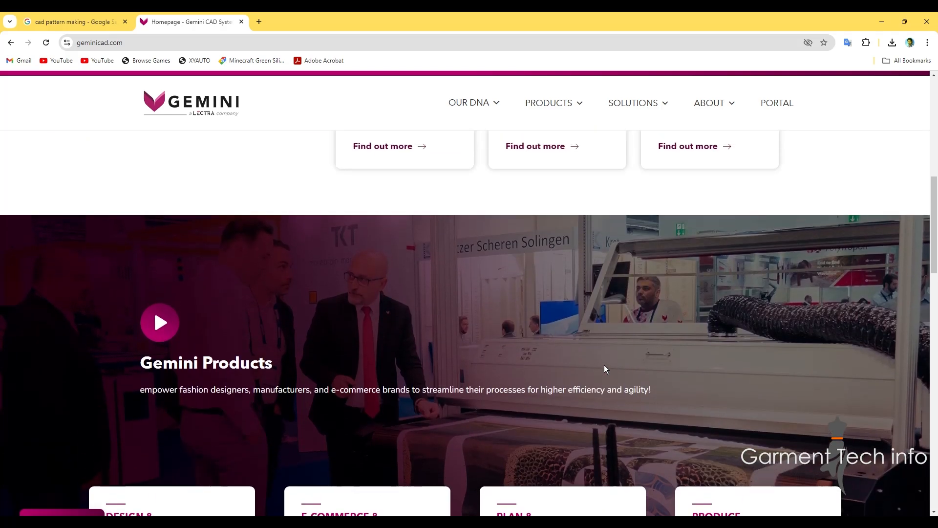
pyautogui.scroll(-3, 605, 369)
pyautogui.scroll(7, 605, 370)
pyautogui.scroll(3, 605, 370)
pyautogui.scroll(-14, 605, 370)
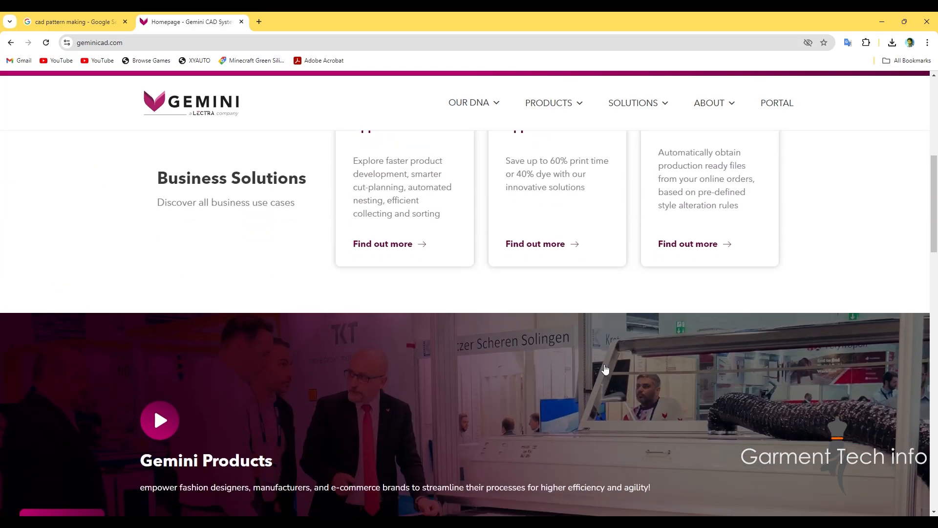
pyautogui.scroll(-4, 605, 370)
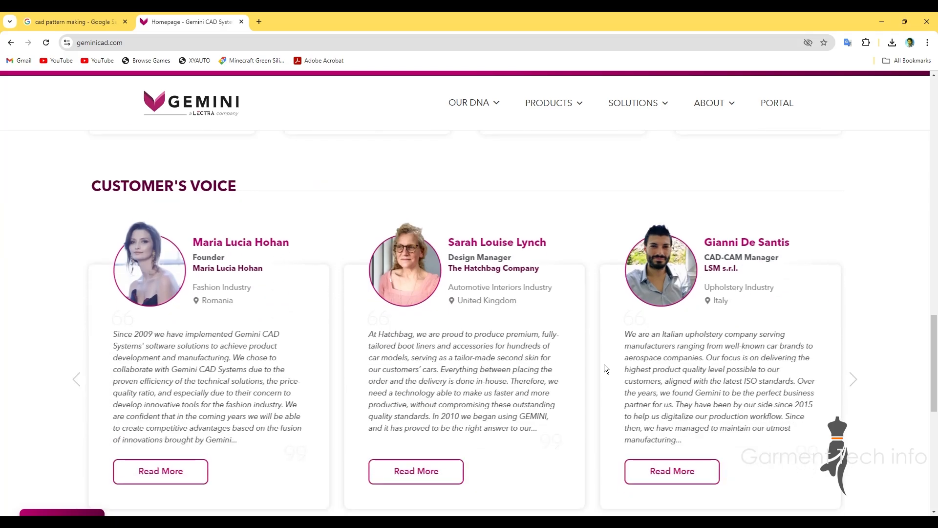
pyautogui.scroll(4, 605, 370)
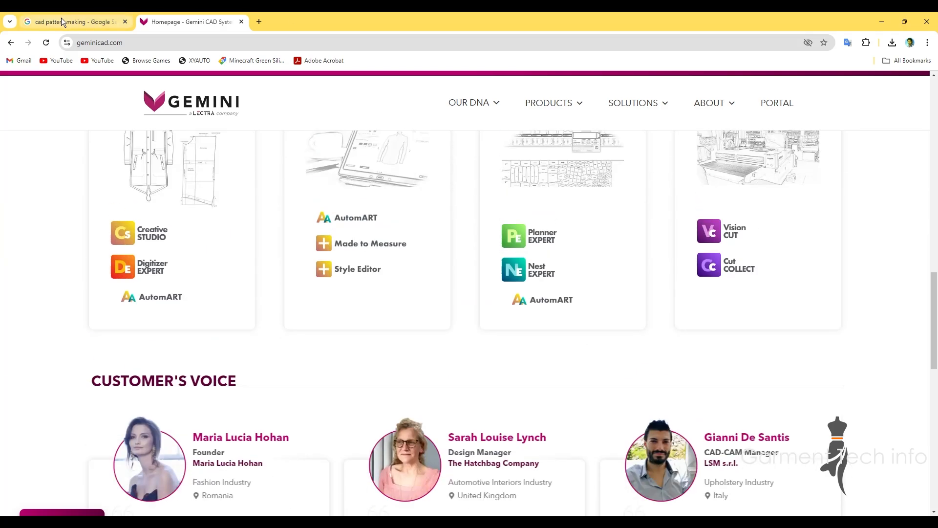
pyautogui.click(11, 43)
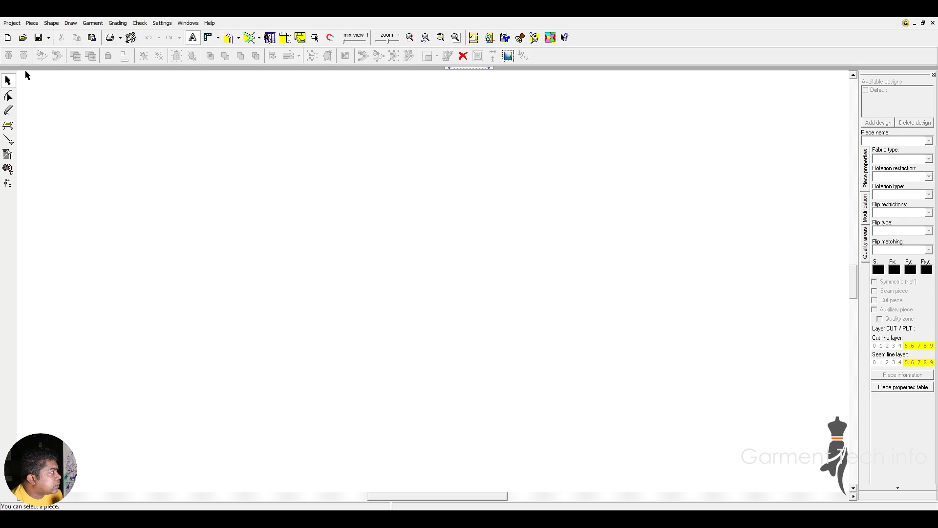
pyautogui.moveTo(27, 75); pyautogui.dragTo(2, 202)
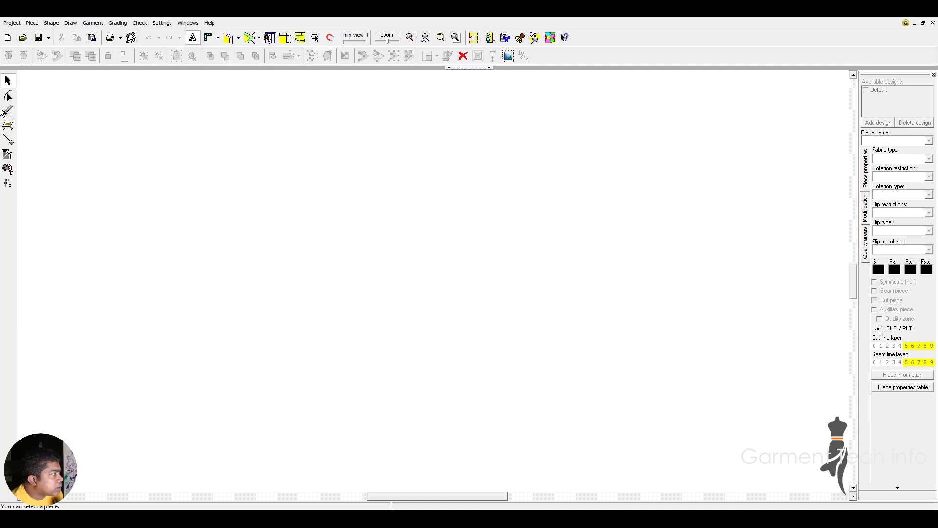
pyautogui.click(8, 96)
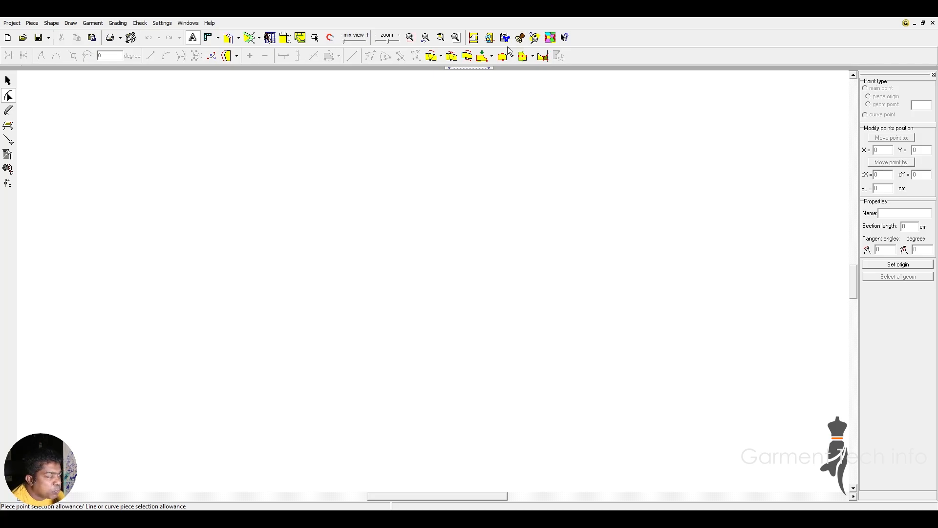
pyautogui.click(10, 112)
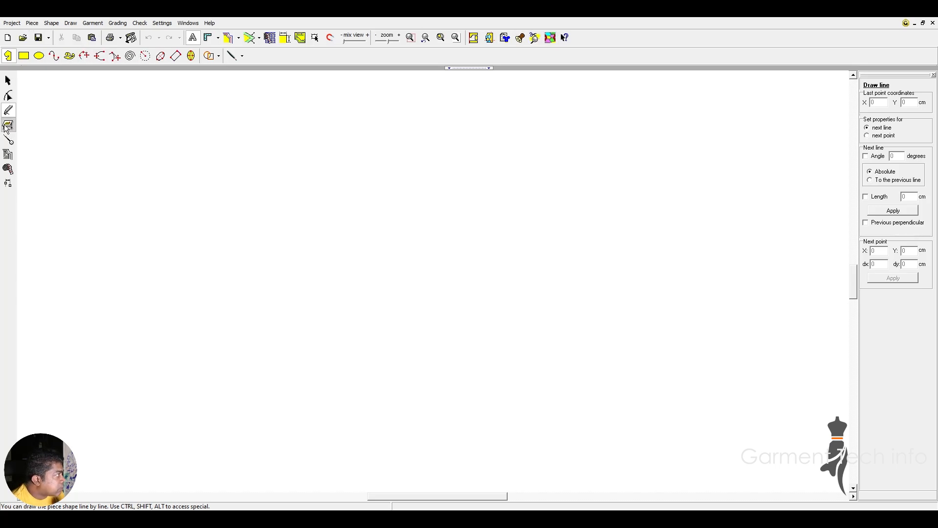
pyautogui.click(8, 80)
pyautogui.click(9, 97)
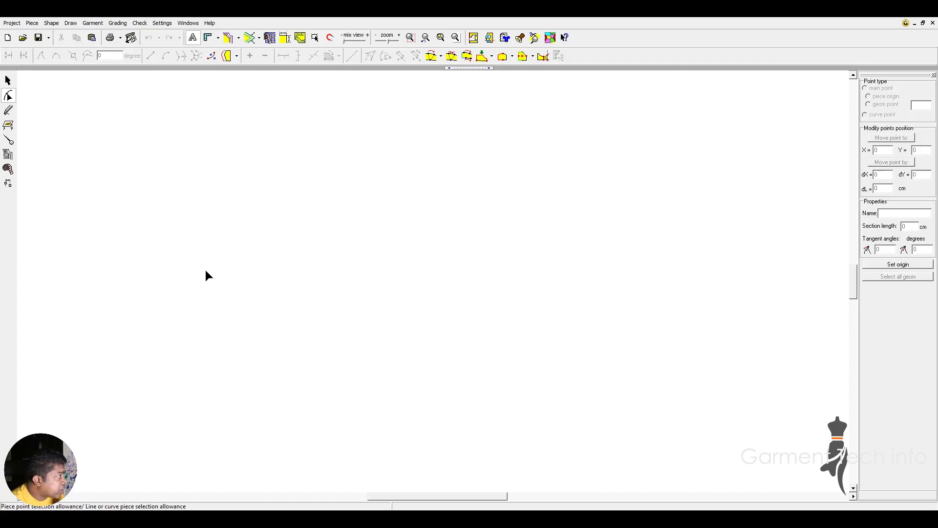
pyautogui.click(8, 80)
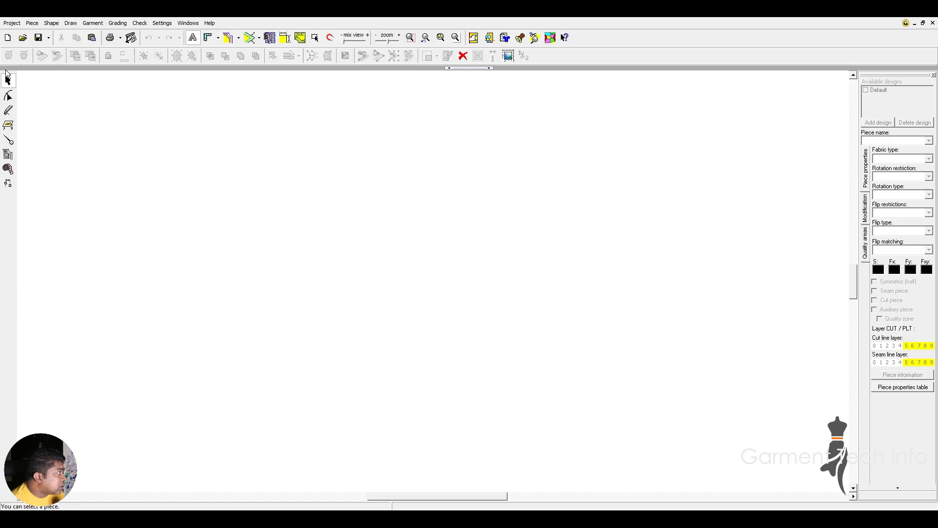
# Step: Draw a rectangular piece about 44.1 cm wide and 17.2 cm high, and shift it slightly lower
pyautogui.click(8, 111)
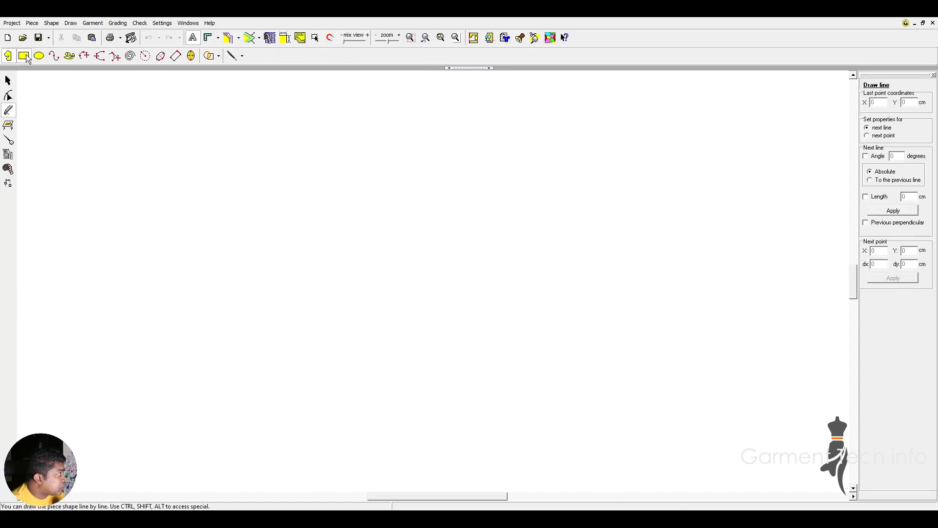
pyautogui.click(24, 57)
pyautogui.moveTo(186, 165); pyautogui.dragTo(402, 249)
pyautogui.click(8, 81)
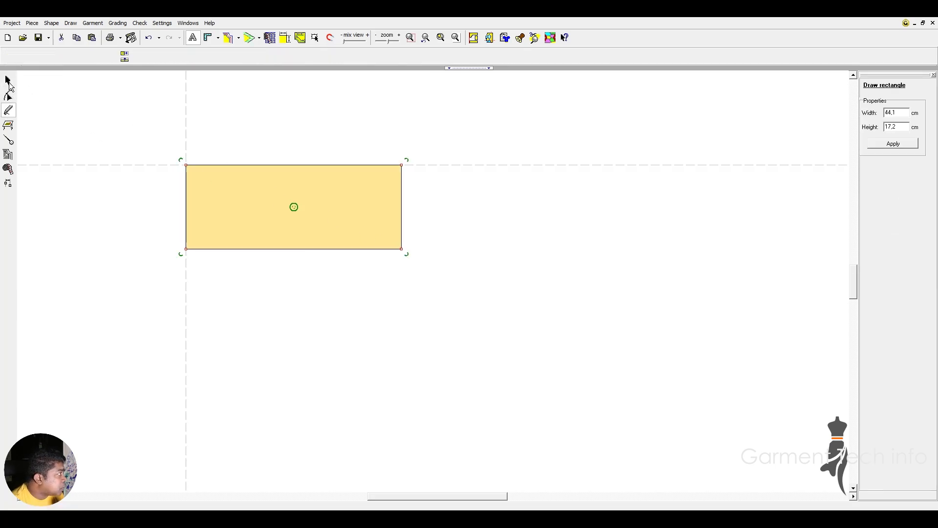
pyautogui.click(9, 83)
pyautogui.moveTo(234, 171); pyautogui.dragTo(245, 197)
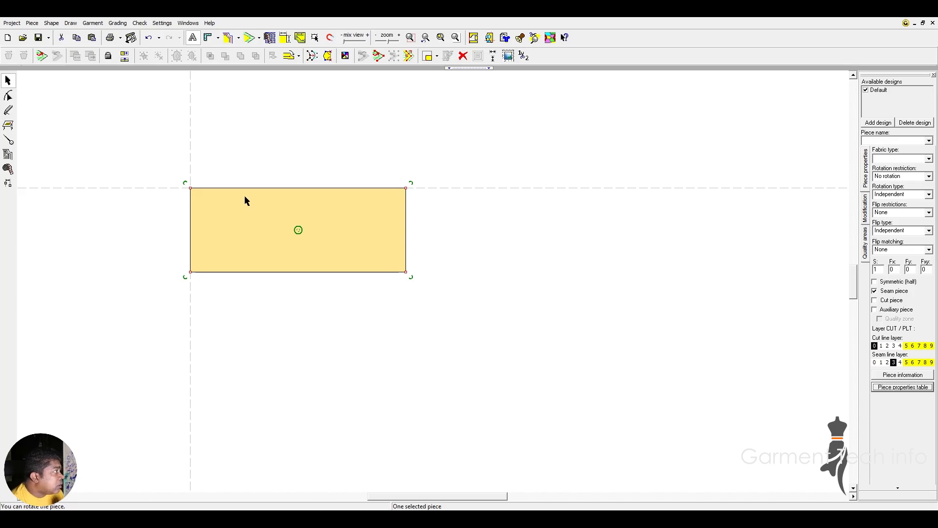
# Step: Switch the seam allowance outline display on and back off for the rectangle
pyautogui.click(248, 38)
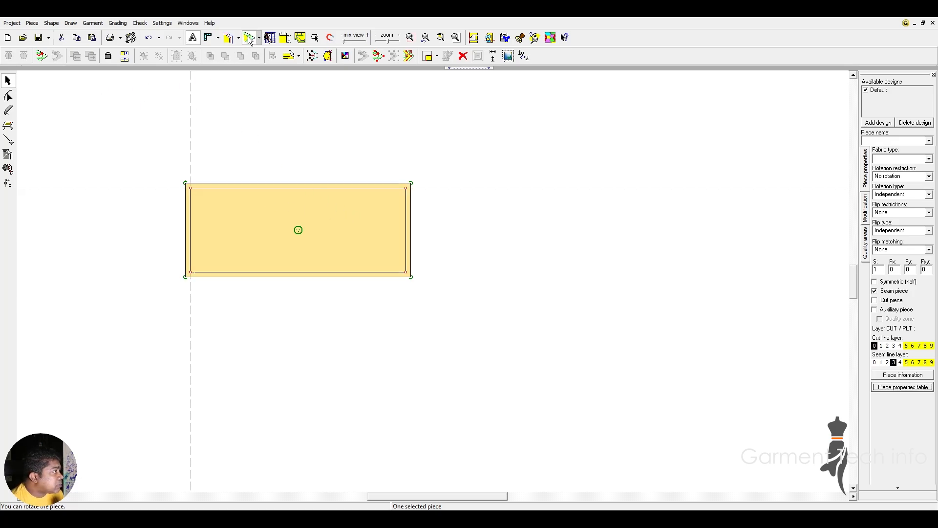
pyautogui.click(254, 40)
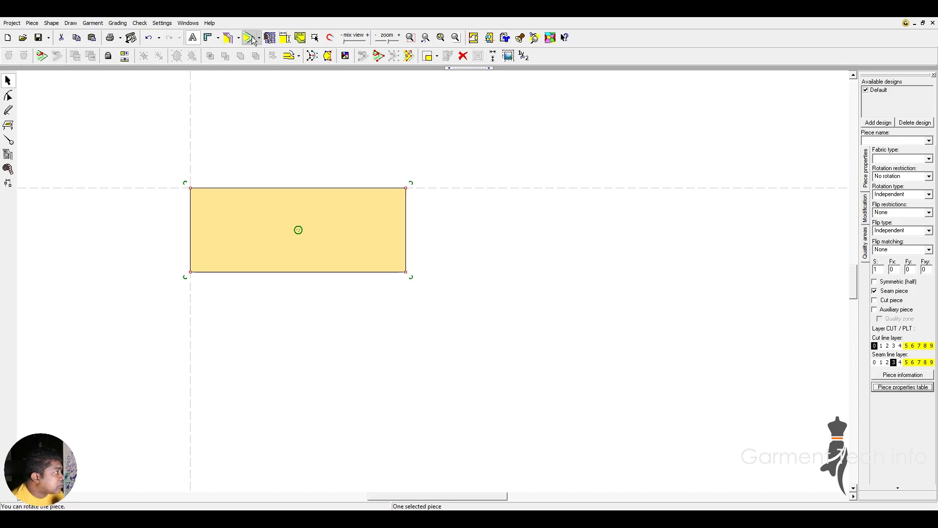
pyautogui.click(193, 38)
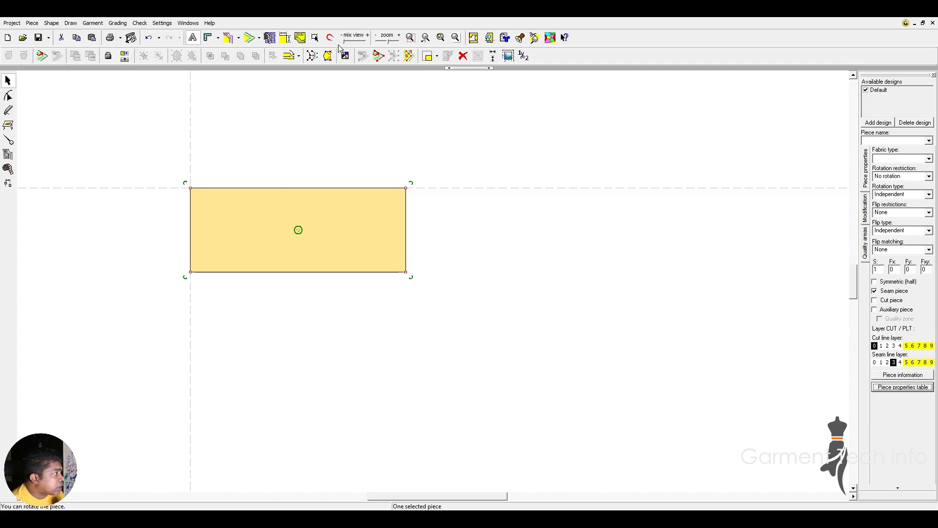
pyautogui.click(270, 38)
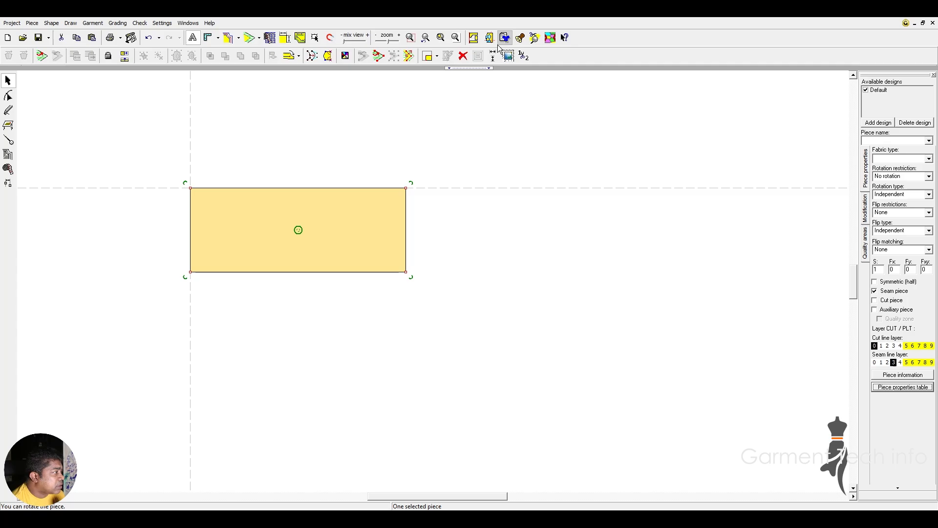
# Step: Draw a closed, irregular five-sided piece line by line beside the rectangle
pyautogui.click(9, 109)
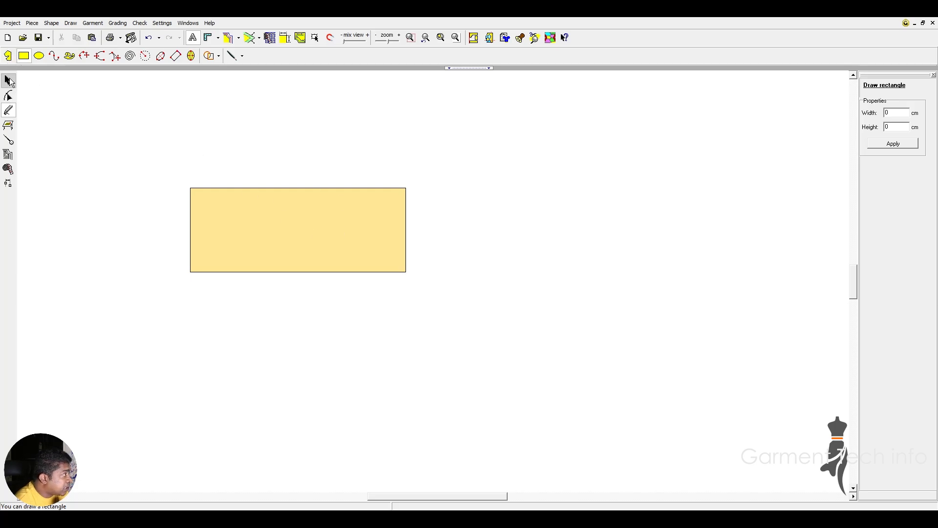
pyautogui.click(7, 55)
pyautogui.click(452, 196)
pyautogui.click(578, 145)
pyautogui.click(637, 220)
pyautogui.click(683, 293)
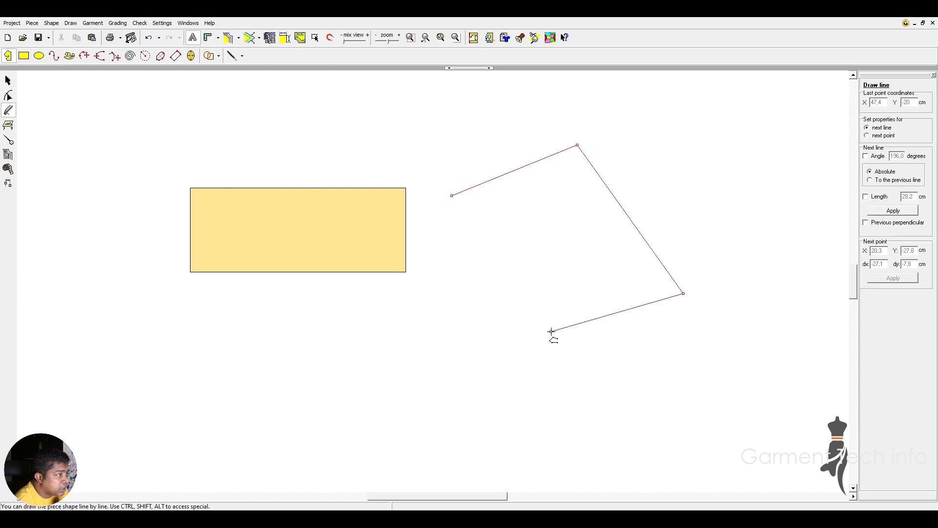
pyautogui.click(551, 332)
pyautogui.click(483, 266)
pyautogui.click(452, 196)
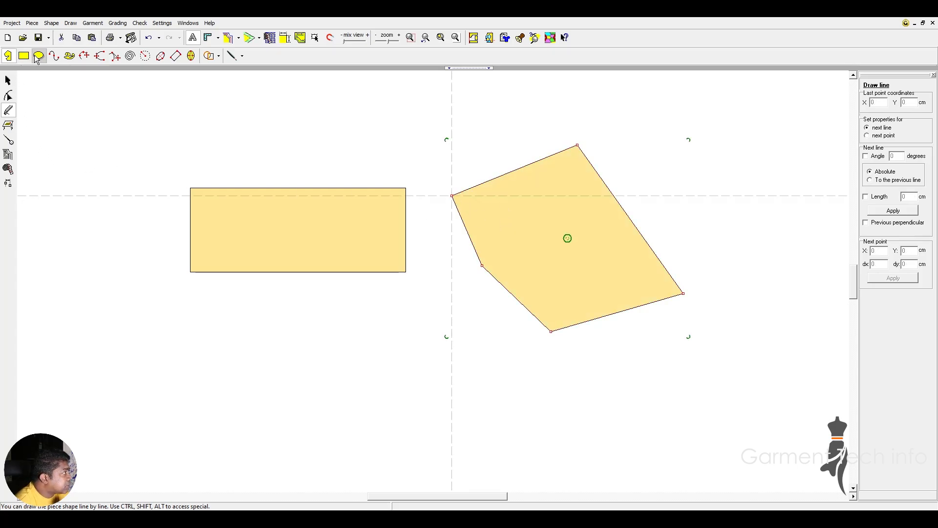
# Step: Draw a circular piece with the ellipse tool below the rectangle, and return to piece selection
pyautogui.click(39, 57)
pyautogui.moveTo(216, 352)
pyautogui.mouseDown()
pyautogui.moveTo(320, 430)
pyautogui.moveTo(313, 448)
pyautogui.moveTo(383, 406)
pyautogui.mouseUp()
pyautogui.click(7, 80)
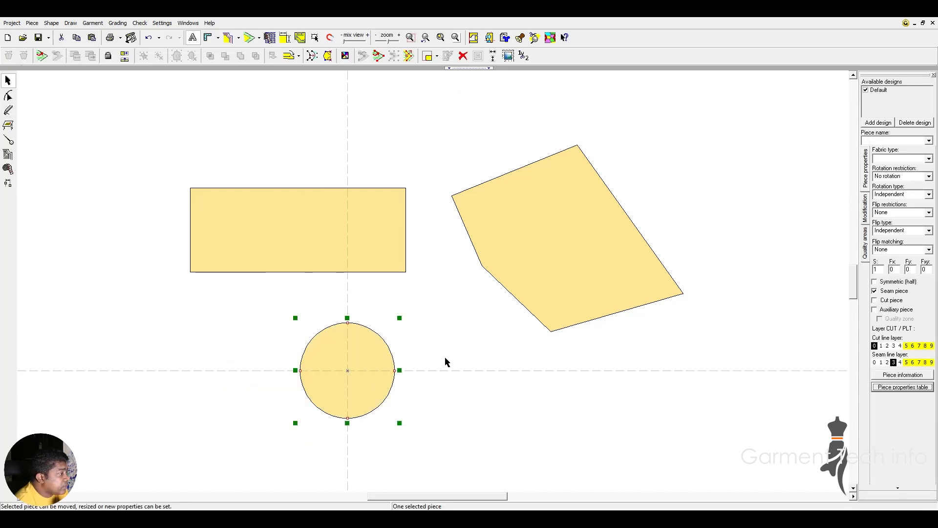
# Step: Reposition the five-sided piece, the circle and the rectangle so that all three stay apart in the workspace
pyautogui.moveTo(574, 283); pyautogui.dragTo(549, 321)
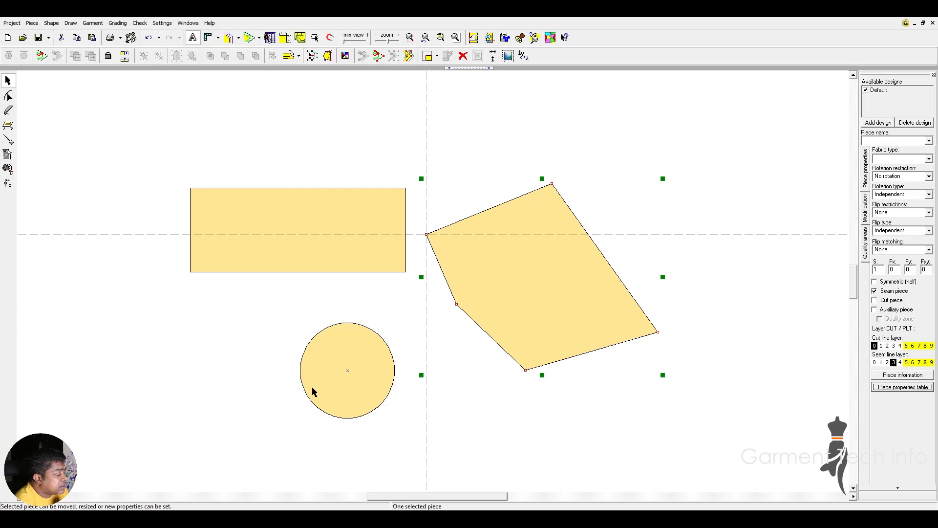
pyautogui.moveTo(312, 390); pyautogui.dragTo(197, 344)
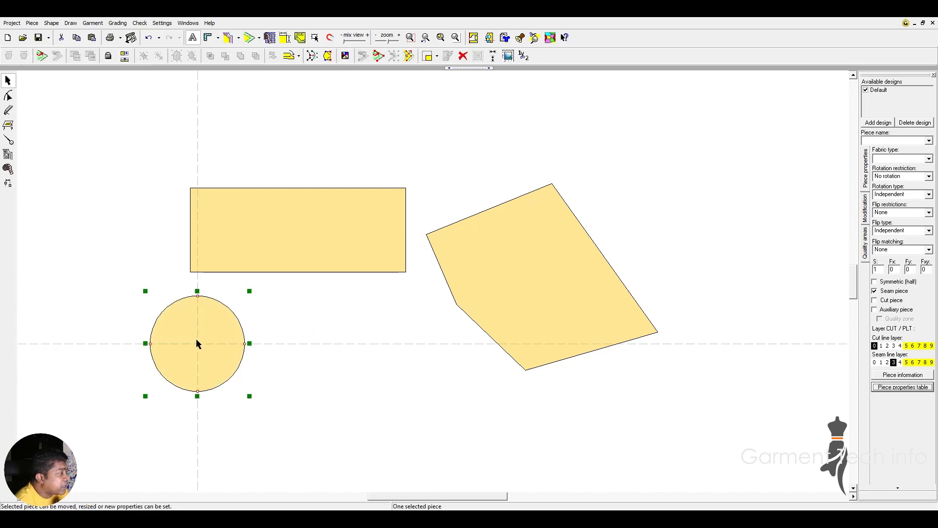
pyautogui.moveTo(298, 245); pyautogui.dragTo(298, 218)
pyautogui.moveTo(527, 297); pyautogui.dragTo(588, 286)
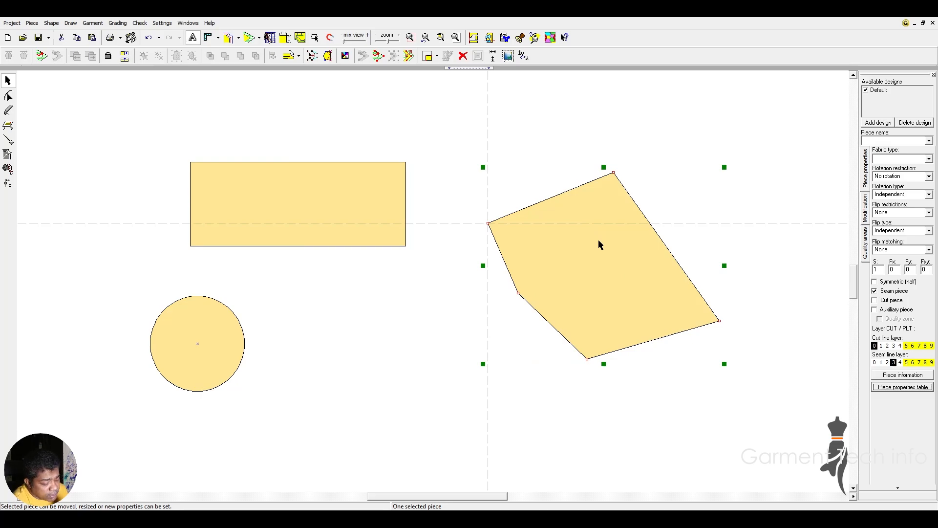
pyautogui.moveTo(566, 250); pyautogui.dragTo(571, 261)
pyautogui.moveTo(303, 204); pyautogui.dragTo(331, 236)
pyautogui.moveTo(589, 273); pyautogui.dragTo(593, 252)
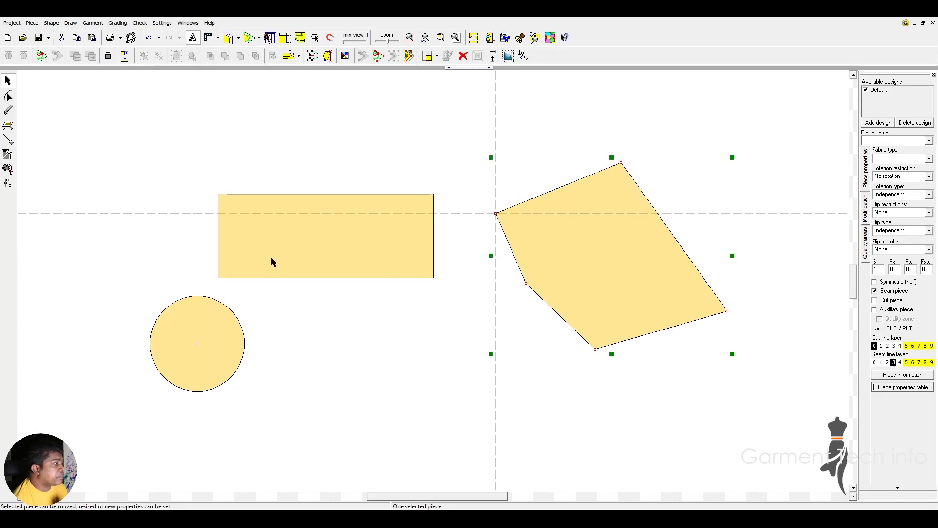
# Step: Delete the five-sided piece, the rectangle and the circle from the workspace
pyautogui.click(271, 258)
pyautogui.click(617, 263)
pyautogui.press('Delete')
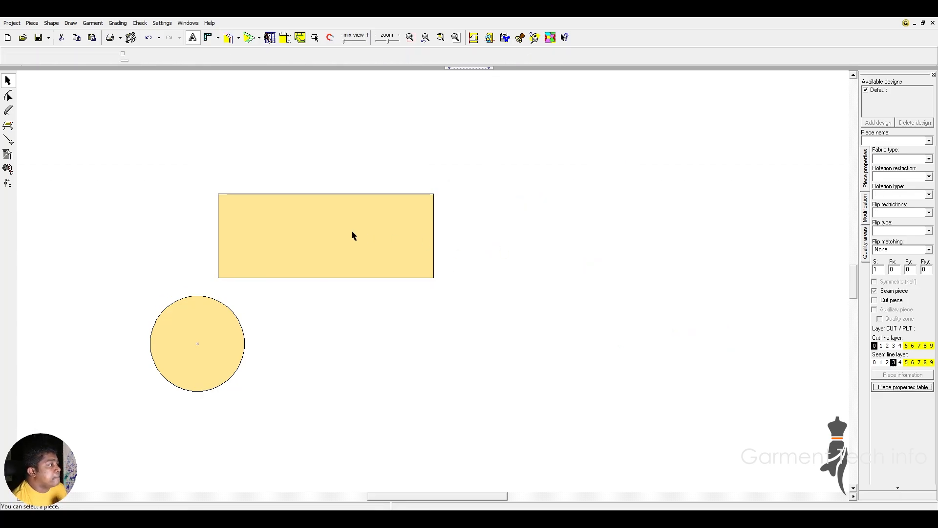
pyautogui.click(351, 234)
pyautogui.press('Delete')
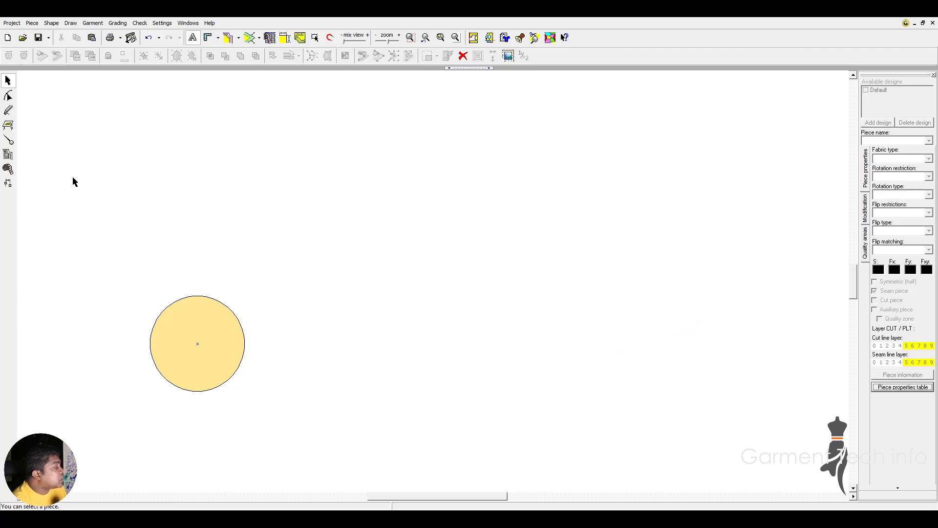
pyautogui.click(210, 370)
pyautogui.press('Delete')
# Step: Draw a tilted rectangle by placing its sloping base edge and setting its depth with a third point
pyautogui.click(9, 110)
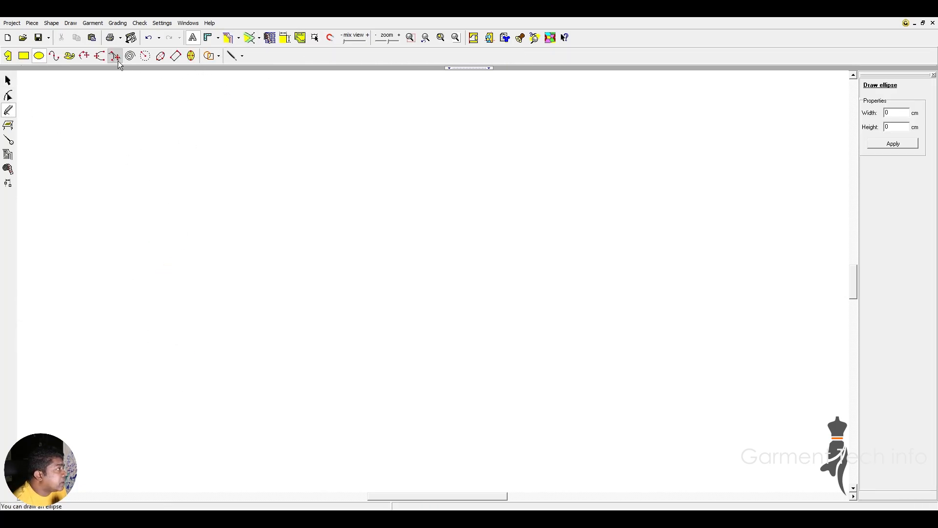
pyautogui.click(175, 56)
pyautogui.click(224, 188)
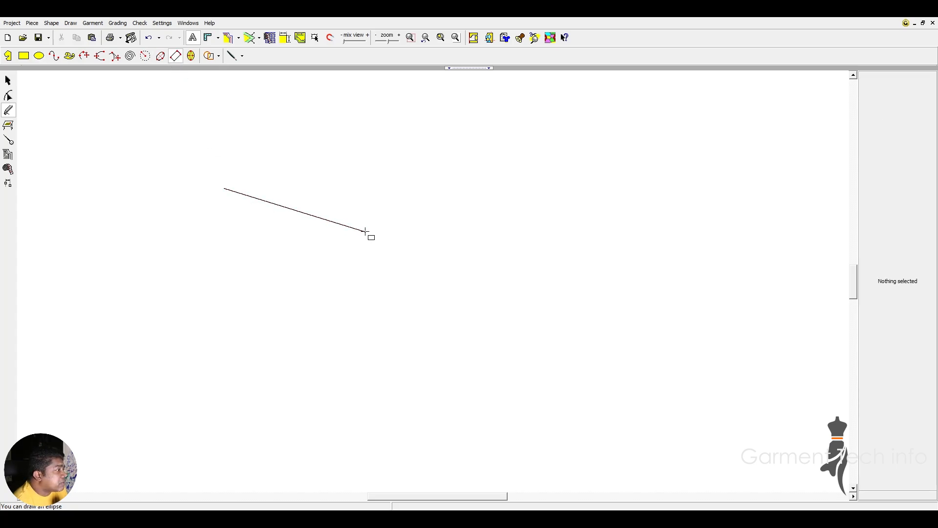
pyautogui.click(365, 231)
pyautogui.click(418, 149)
# Step: Shift the tilted rectangle slightly and delete it
pyautogui.click(8, 80)
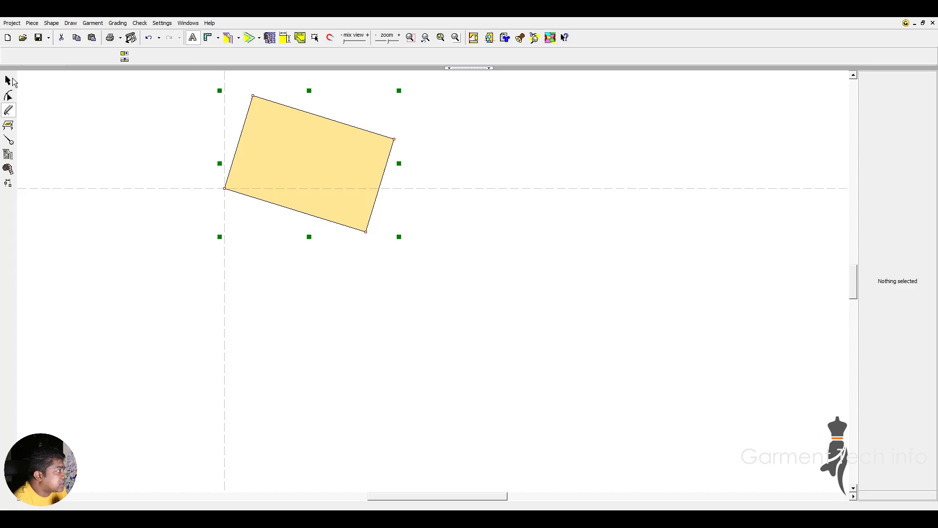
pyautogui.moveTo(252, 163); pyautogui.dragTo(233, 201)
pyautogui.press('Delete')
# Step: Draw a rectangular piece about 65 cm wide and 34.3 cm high in the middle of the workspace
pyautogui.click(9, 110)
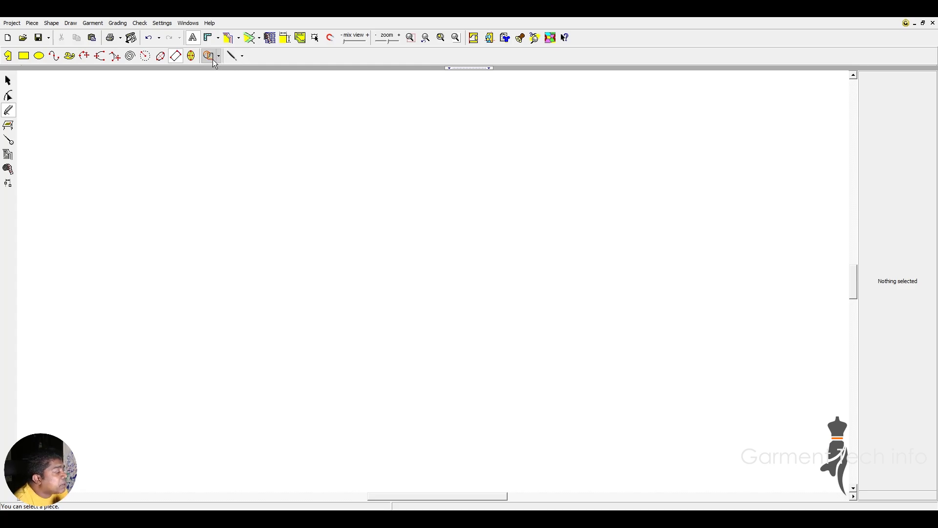
pyautogui.click(24, 55)
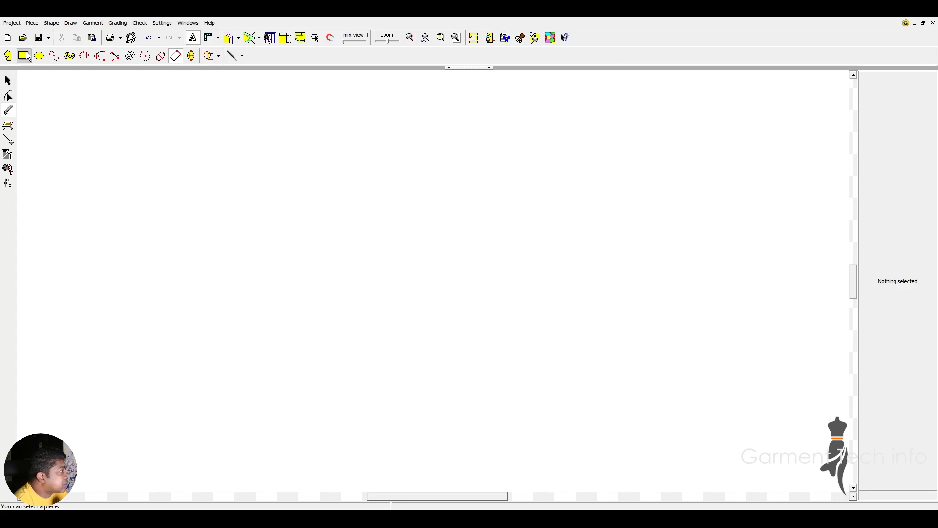
pyautogui.moveTo(330, 144)
pyautogui.mouseDown()
pyautogui.moveTo(640, 325)
pyautogui.moveTo(648, 311)
pyautogui.mouseUp()
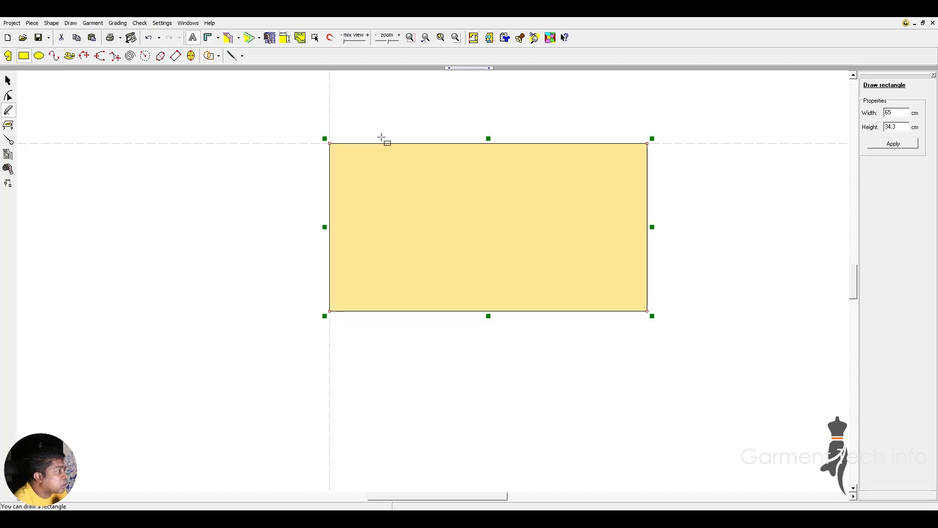
# Step: Trace the whole rectangle into a new piece and move the two identical rectangles apart
pyautogui.click(219, 56)
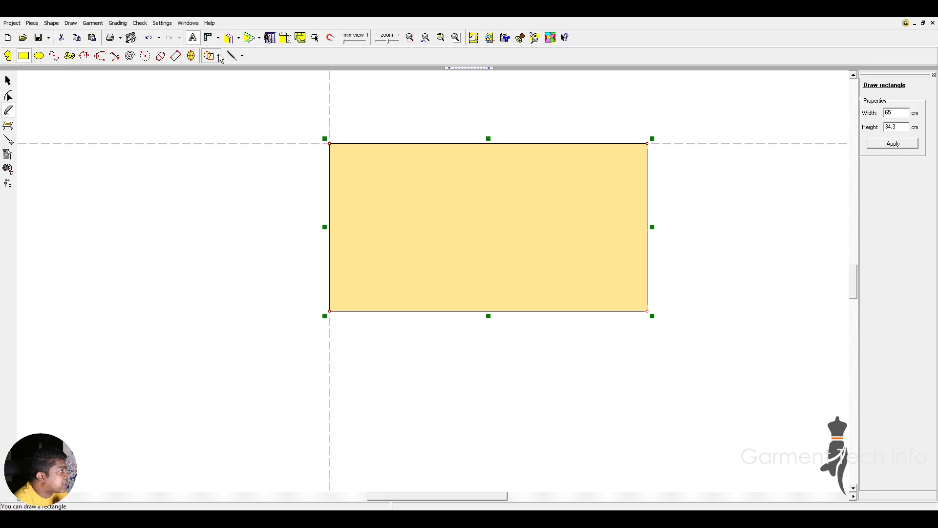
pyautogui.click(224, 81)
pyautogui.click(462, 206)
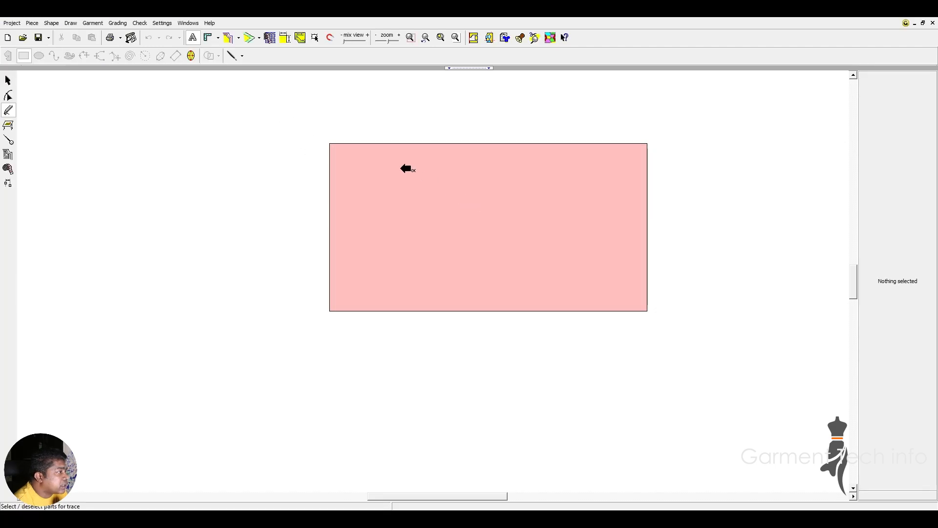
pyautogui.click(140, 81)
pyautogui.click(8, 81)
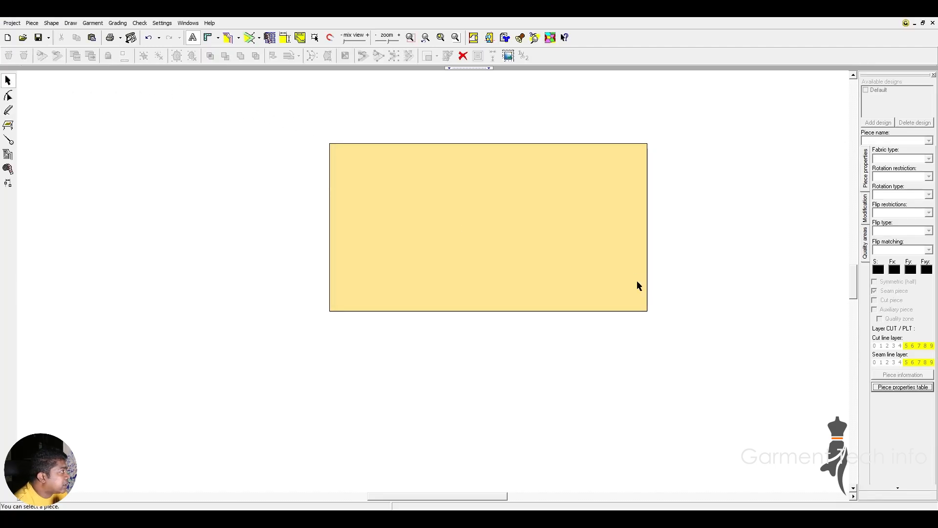
pyautogui.moveTo(608, 292); pyautogui.dragTo(427, 338)
pyautogui.moveTo(547, 241); pyautogui.dragTo(668, 216)
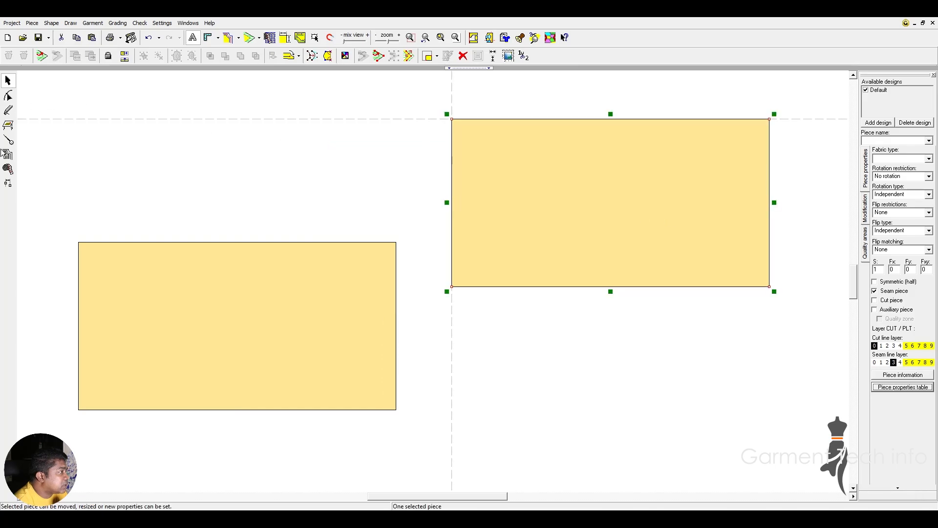
# Step: Trace the upper of the two rectangles line by line through its four corners back to the starting corner
pyautogui.click(9, 111)
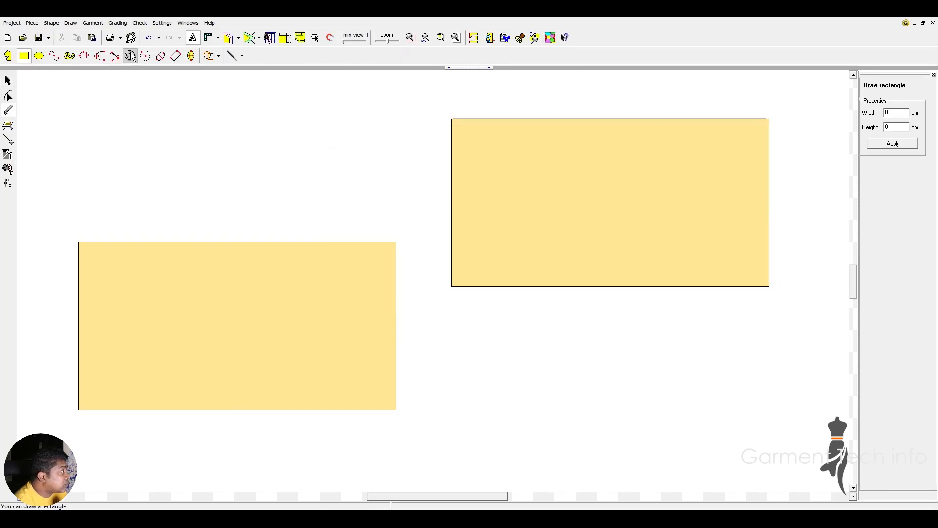
pyautogui.click(207, 56)
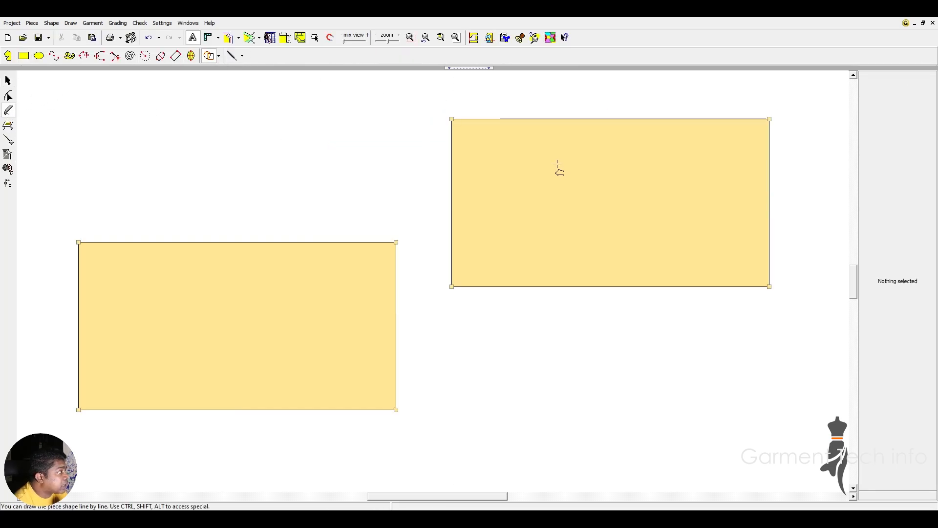
pyautogui.click(452, 119)
pyautogui.click(769, 119)
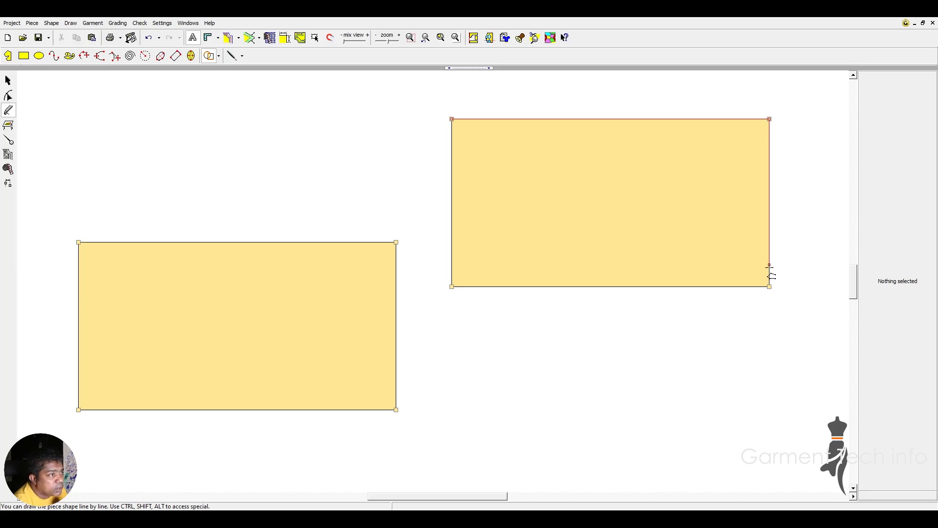
pyautogui.click(769, 287)
pyautogui.click(452, 287)
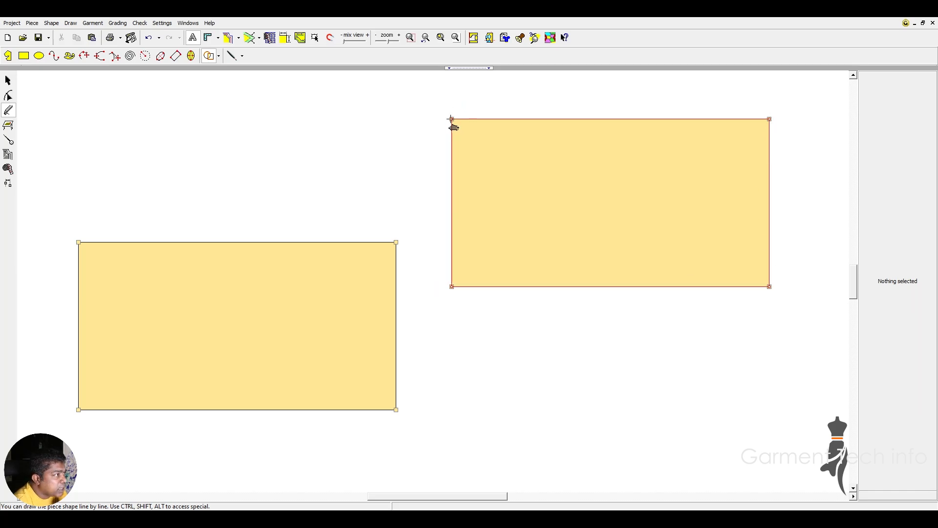
pyautogui.click(451, 119)
# Step: Move the newly traced rectangle down off the original and shift the original up clear of it
pyautogui.click(7, 81)
pyautogui.moveTo(621, 177); pyautogui.dragTo(661, 298)
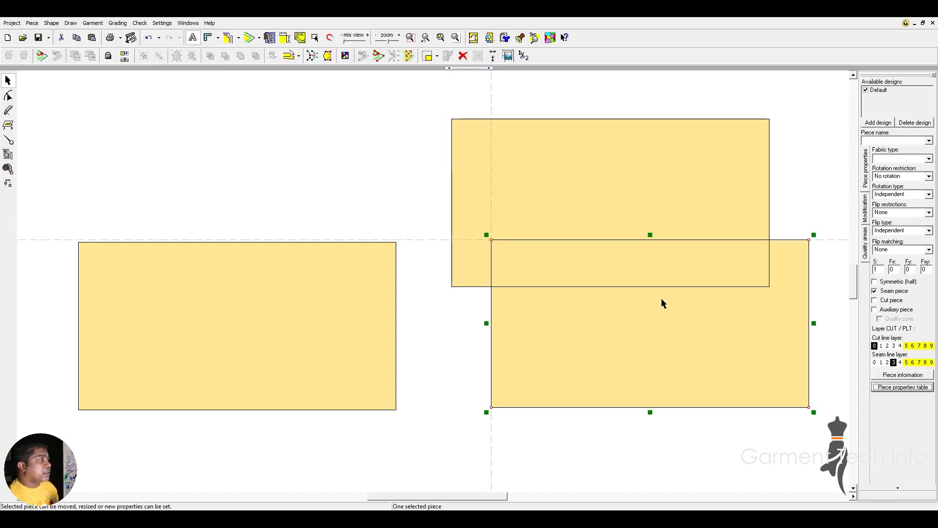
pyautogui.moveTo(609, 223); pyautogui.dragTo(538, 169)
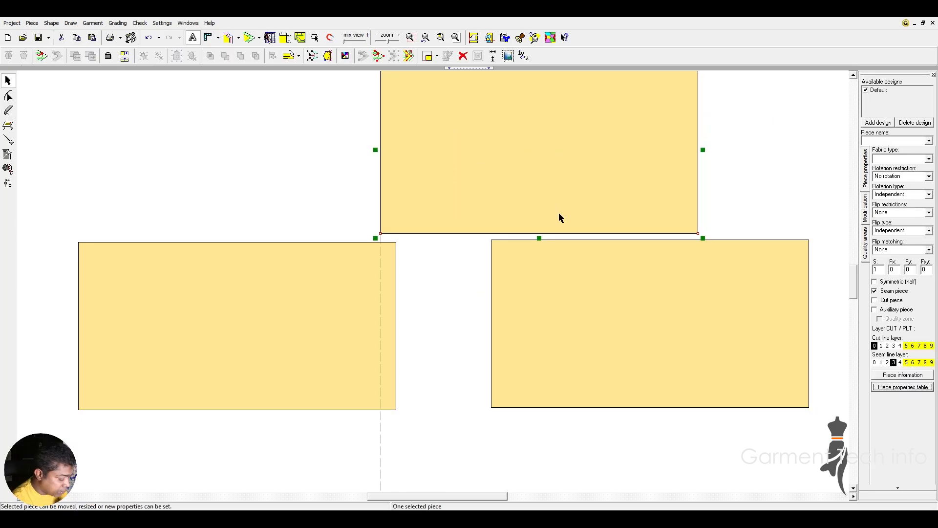
# Step: Delete all three rectangles from the workspace
pyautogui.moveTo(581, 303); pyautogui.dragTo(584, 304)
pyautogui.press('Delete')
pyautogui.click(519, 142)
pyautogui.press('Delete')
pyautogui.click(273, 325)
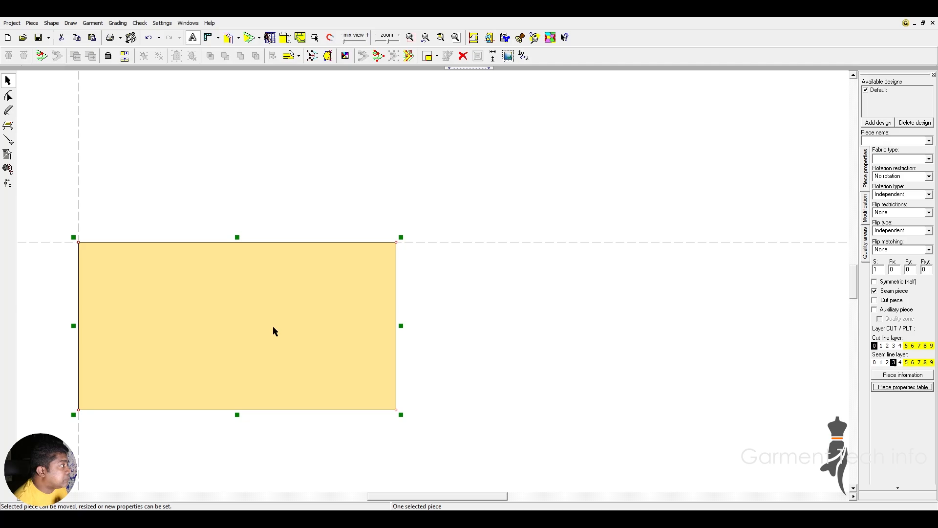
pyautogui.press('Delete')
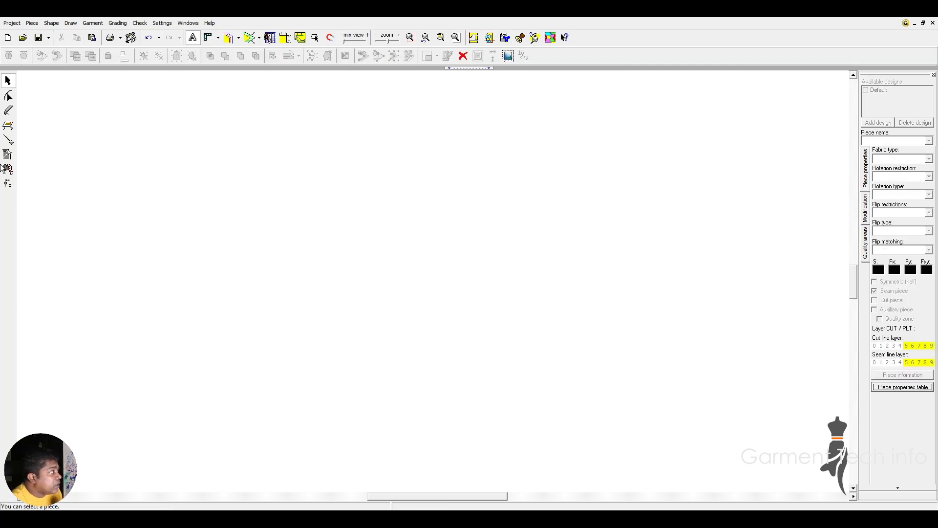
# Step: Draw a rectangular piece about 58.6 cm wide and 23.7 cm high and switch to point editing
pyautogui.click(9, 112)
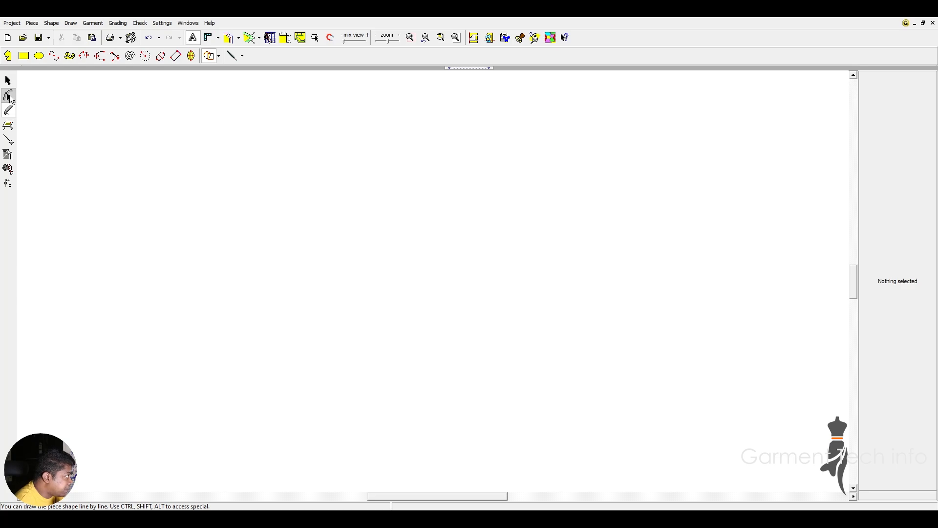
pyautogui.moveTo(333, 254); pyautogui.dragTo(465, 308)
pyautogui.click(9, 96)
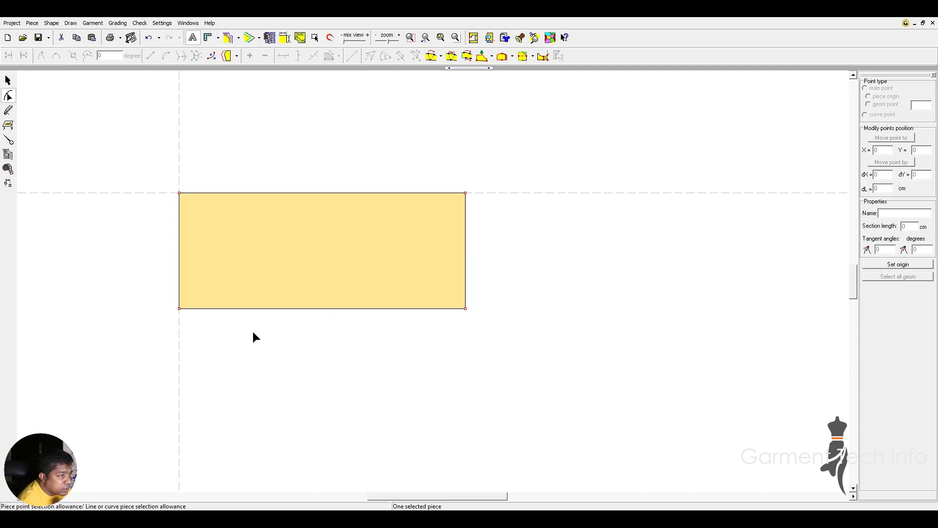
# Step: Window-select the rectangle's upper-left corner point, followed by its lower-left corner point
pyautogui.scroll(2, 113, 214)
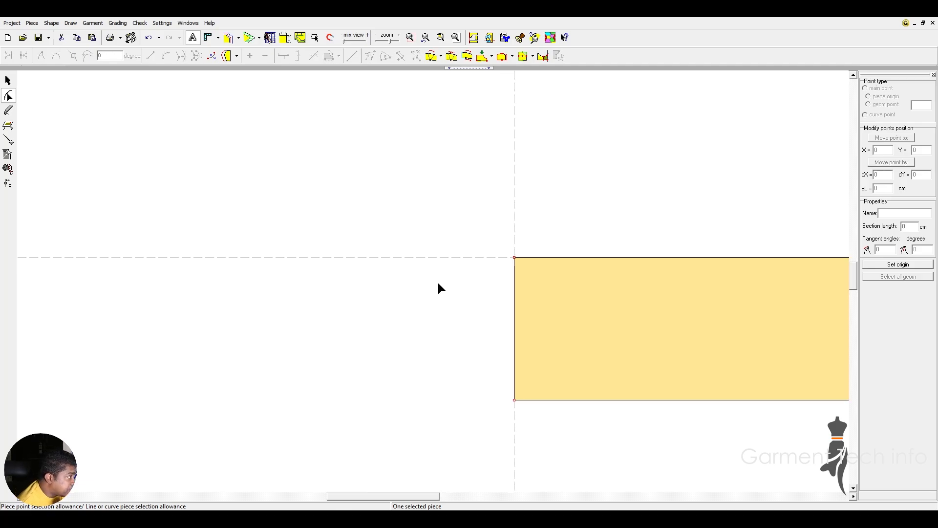
pyautogui.scroll(1, 537, 303)
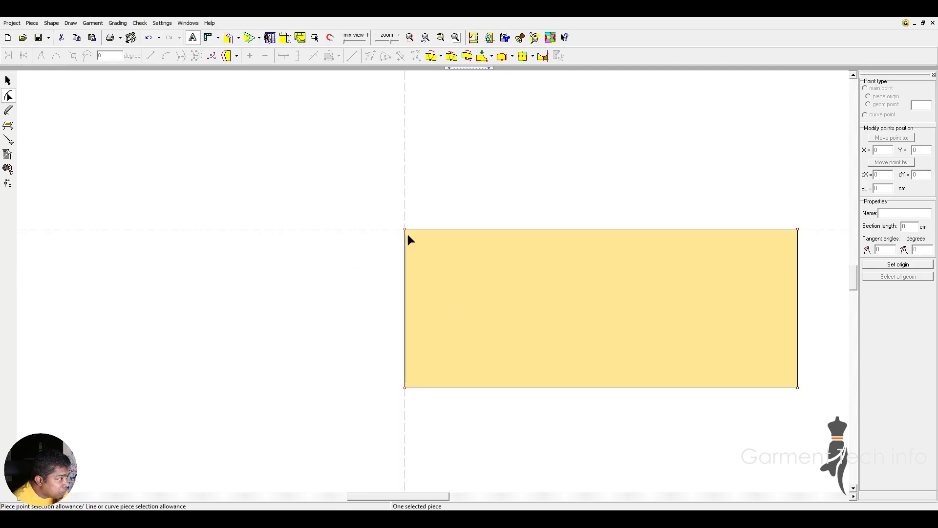
pyautogui.moveTo(336, 190); pyautogui.dragTo(424, 255)
pyautogui.scroll(-1, 409, 231)
pyautogui.moveTo(390, 221); pyautogui.dragTo(422, 259)
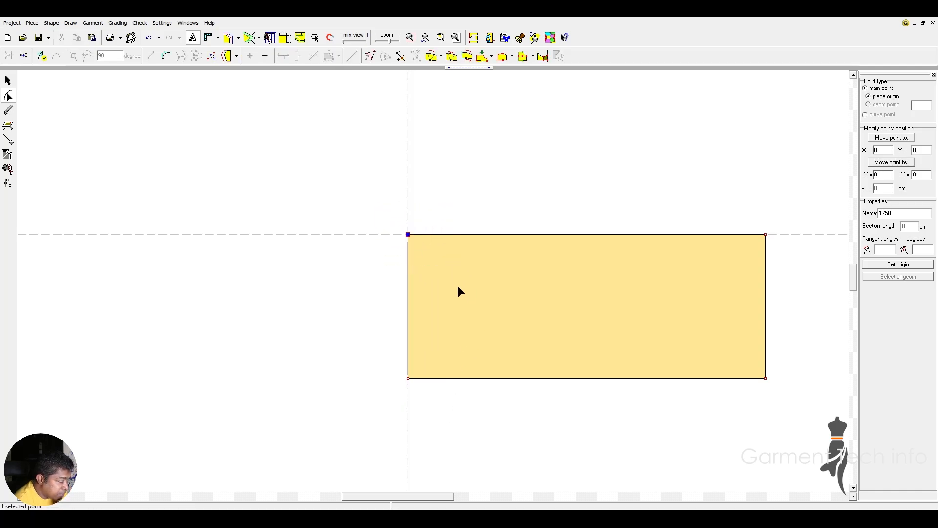
pyautogui.moveTo(360, 356); pyautogui.dragTo(427, 409)
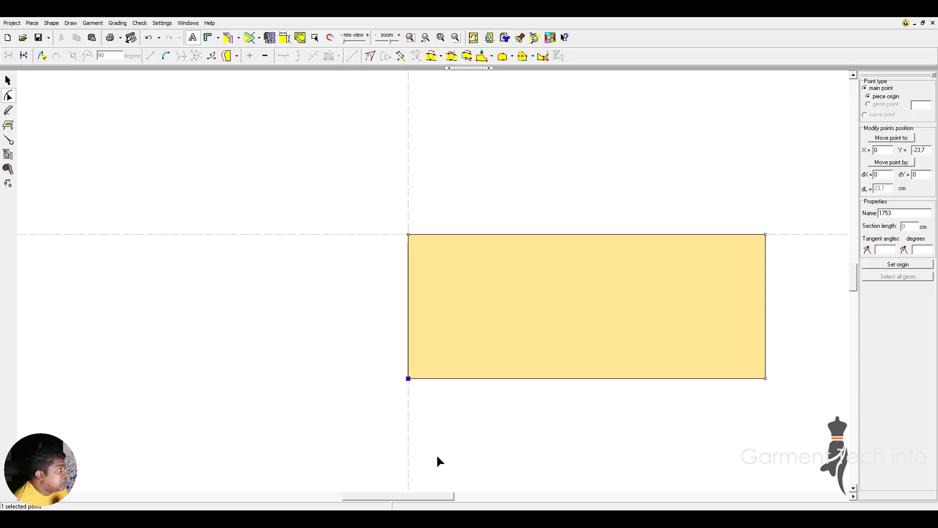
# Step: Window-select the rectangle's upper-left, upper-right and lower-right corner points one after another
pyautogui.click(474, 419)
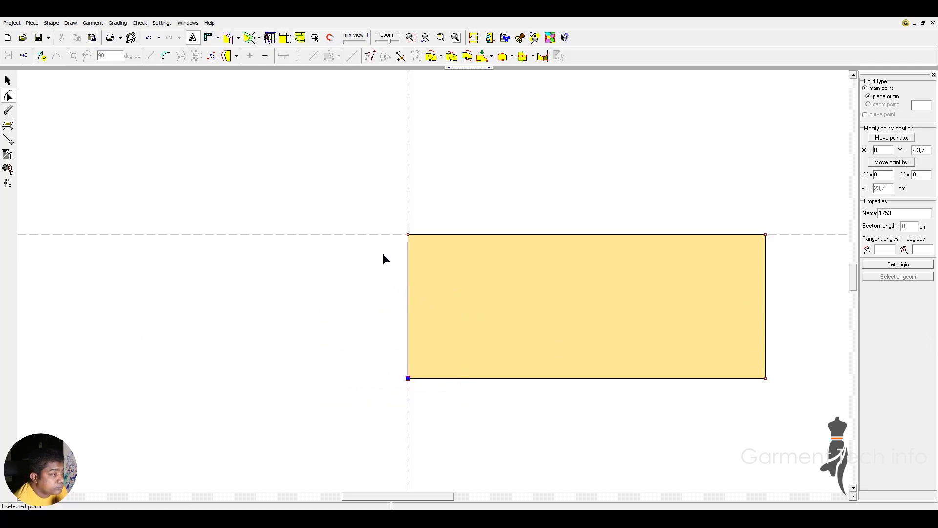
pyautogui.moveTo(360, 210); pyautogui.dragTo(495, 269)
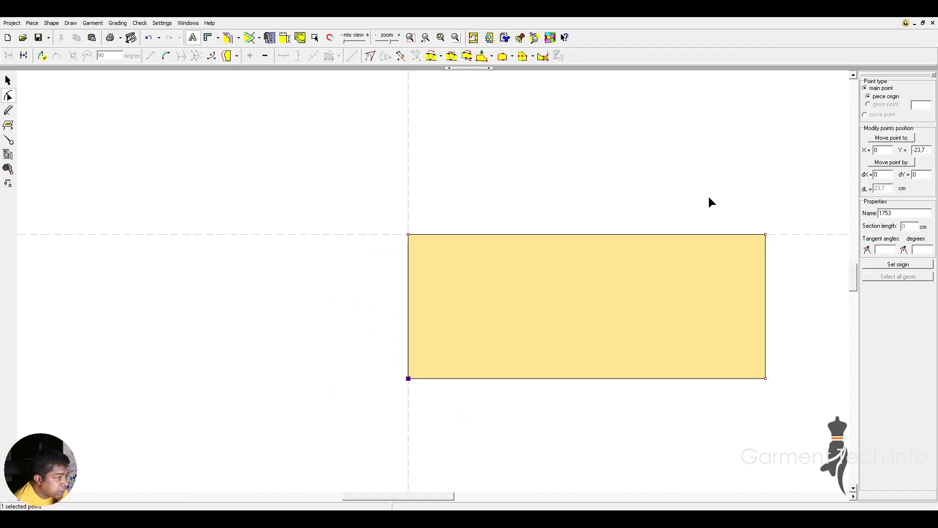
pyautogui.moveTo(713, 202); pyautogui.dragTo(802, 269)
pyautogui.moveTo(378, 207); pyautogui.dragTo(450, 279)
pyautogui.moveTo(681, 297); pyautogui.dragTo(796, 415)
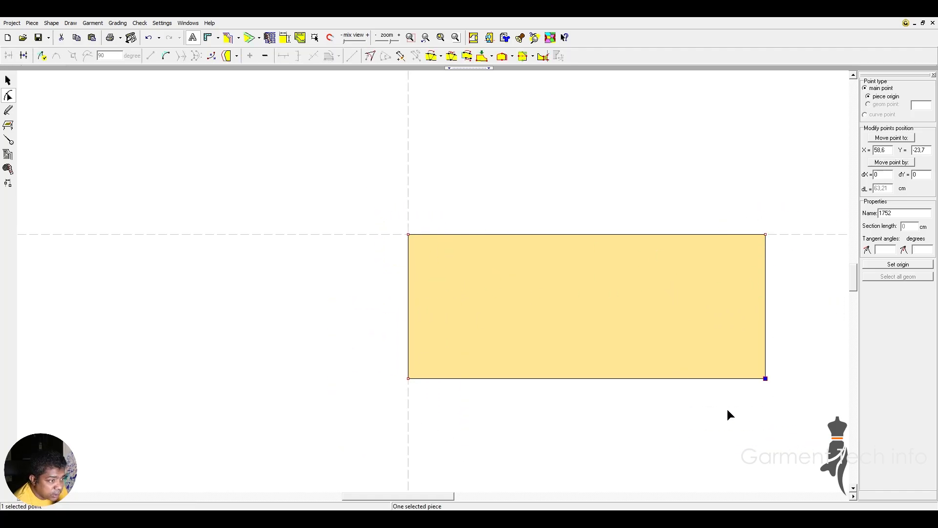
# Step: Select the rectangle's lower-left corner point, followed by its bottom edge
pyautogui.scroll(3, 425, 282)
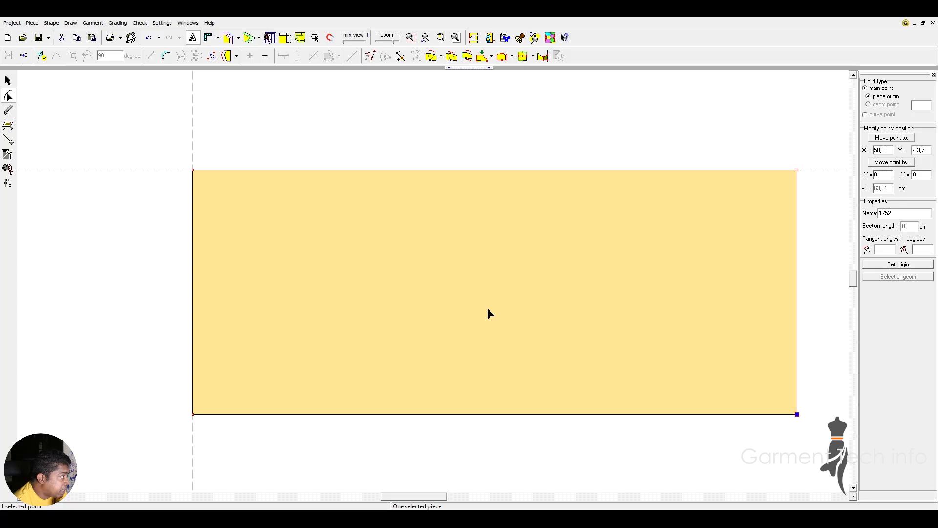
pyautogui.moveTo(157, 325); pyautogui.dragTo(245, 457)
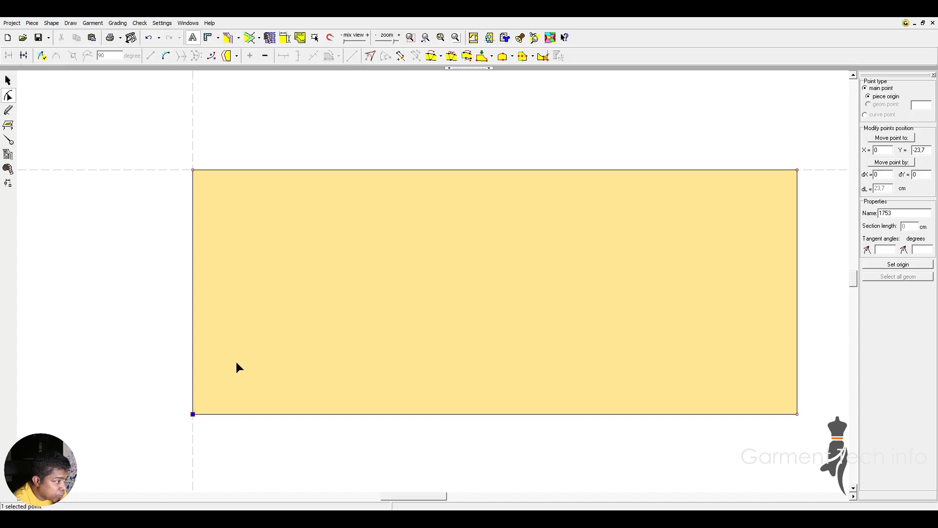
pyautogui.click(279, 415)
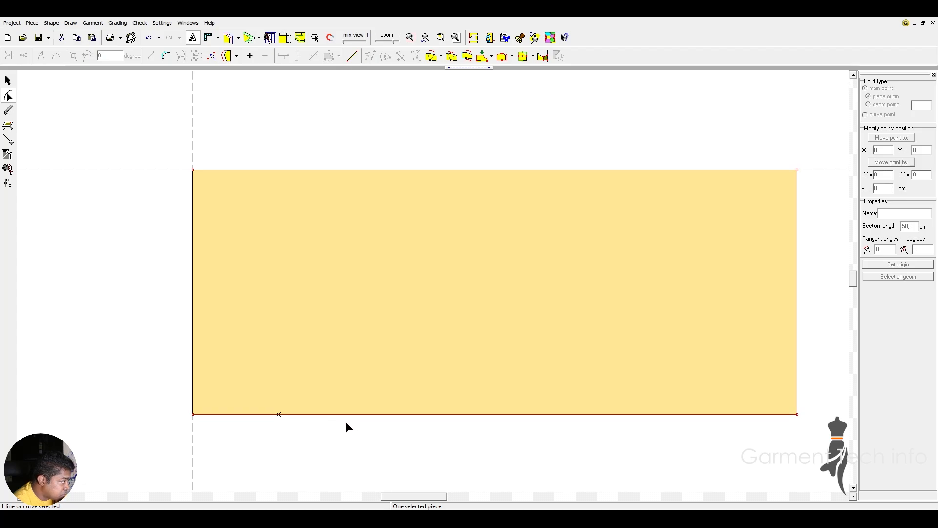
# Step: Change the rectangle's lower-left corner from a main point to a curve point and reselect it
pyautogui.scroll(3, 345, 421)
pyautogui.moveTo(114, 249); pyautogui.dragTo(271, 372)
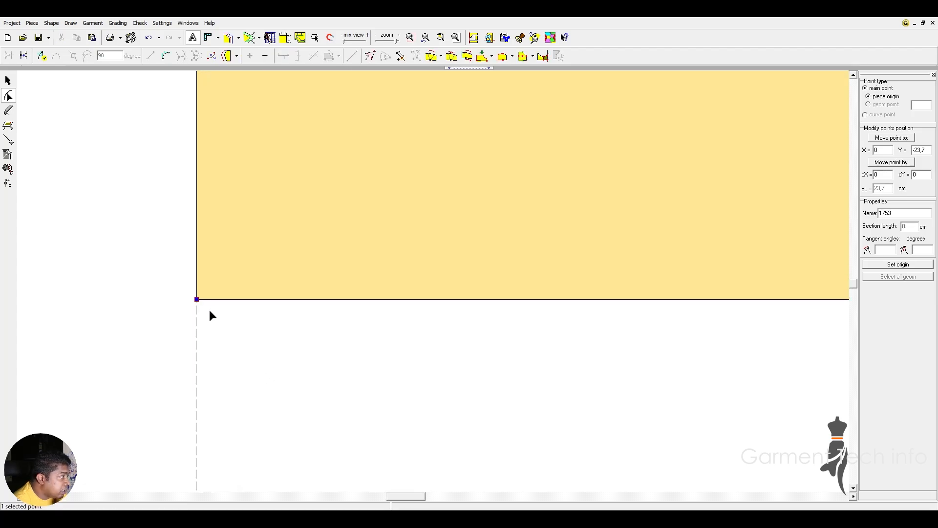
pyautogui.click(866, 115)
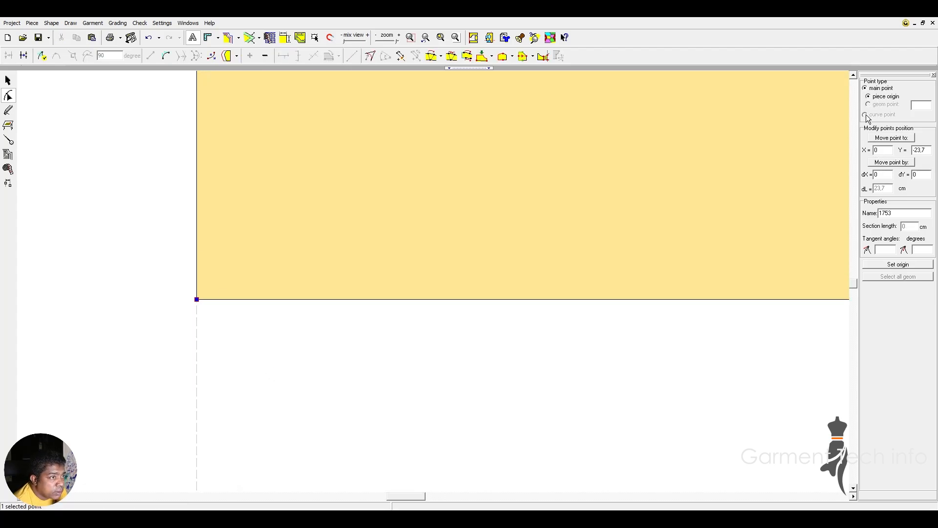
pyautogui.click(187, 315)
pyautogui.scroll(4, 186, 315)
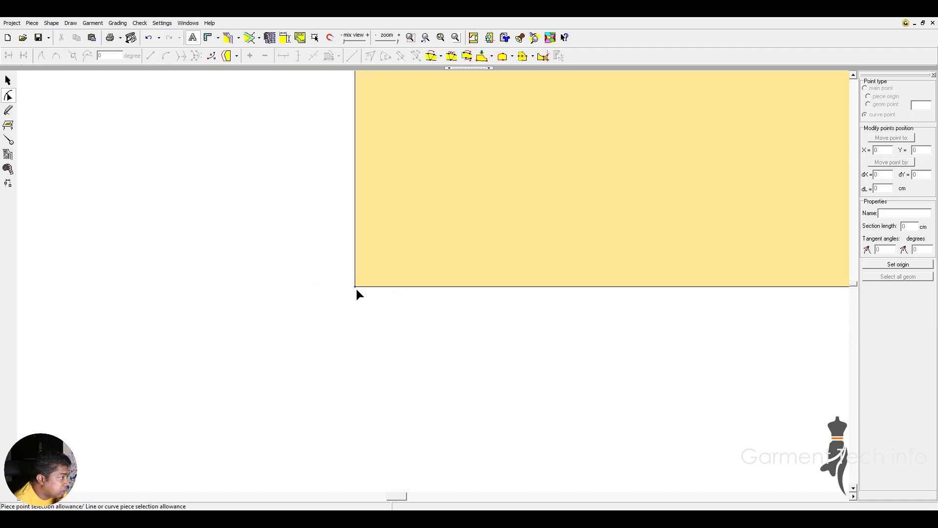
pyautogui.click(354, 287)
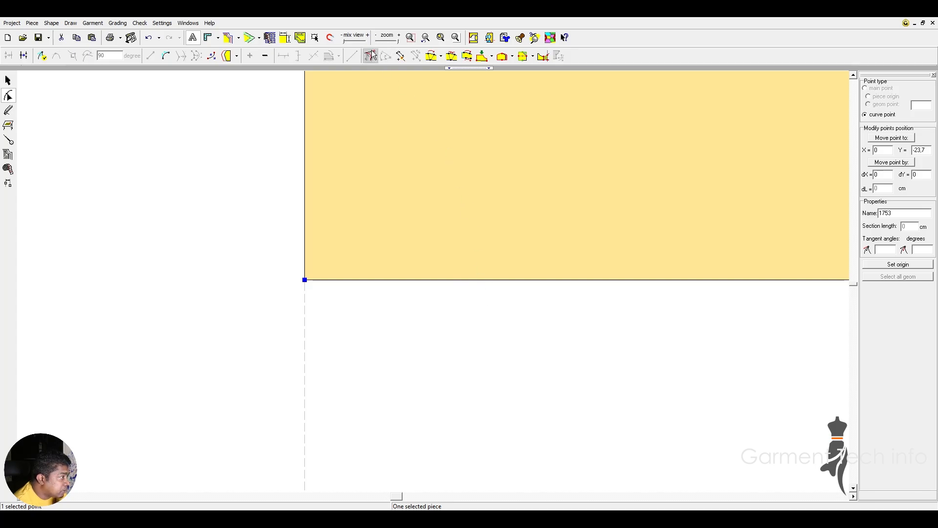
# Step: Change the lower-left corner back to a main point and set it as the piece's origin
pyautogui.moveTo(215, 248); pyautogui.dragTo(315, 303)
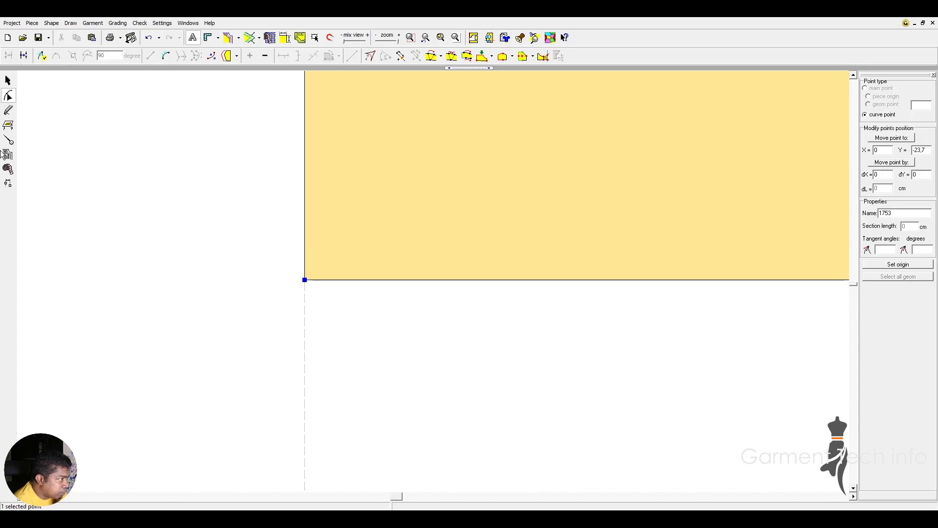
pyautogui.click(866, 88)
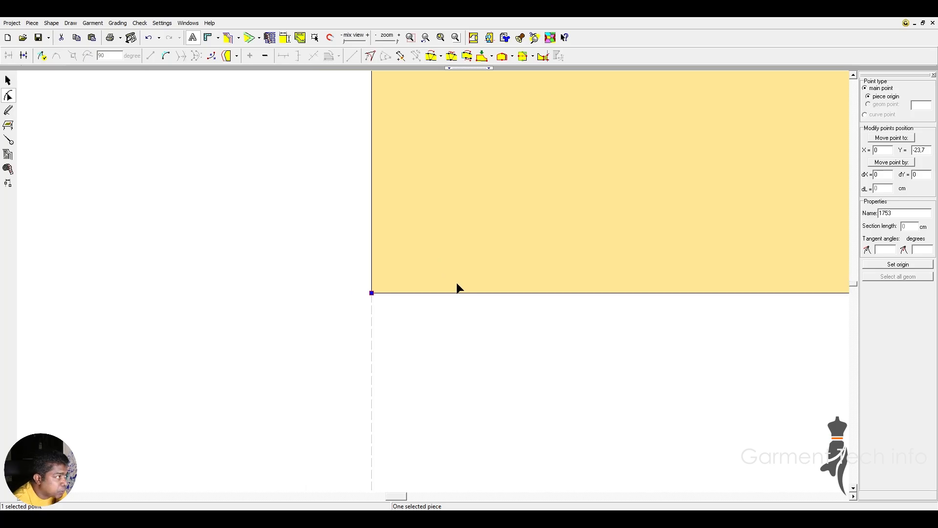
pyautogui.scroll(-8, 460, 283)
pyautogui.scroll(3, 575, 255)
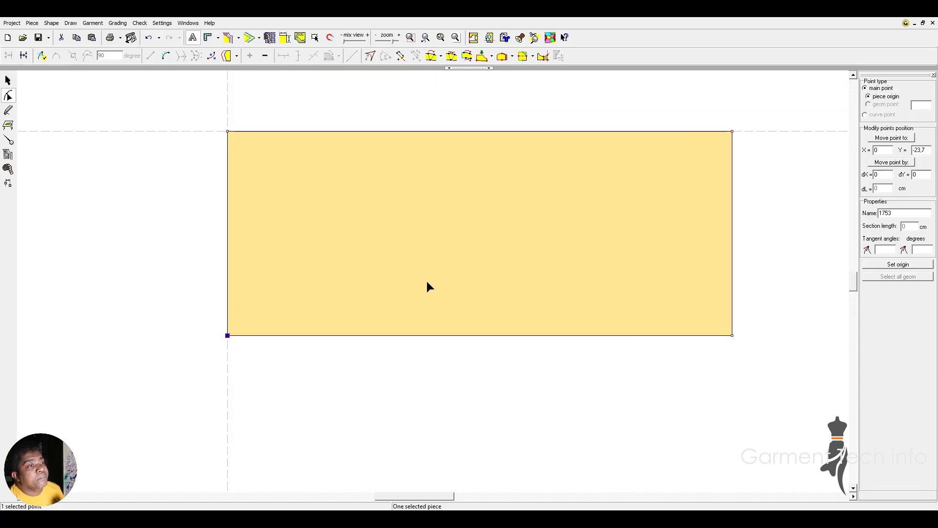
pyautogui.click(886, 266)
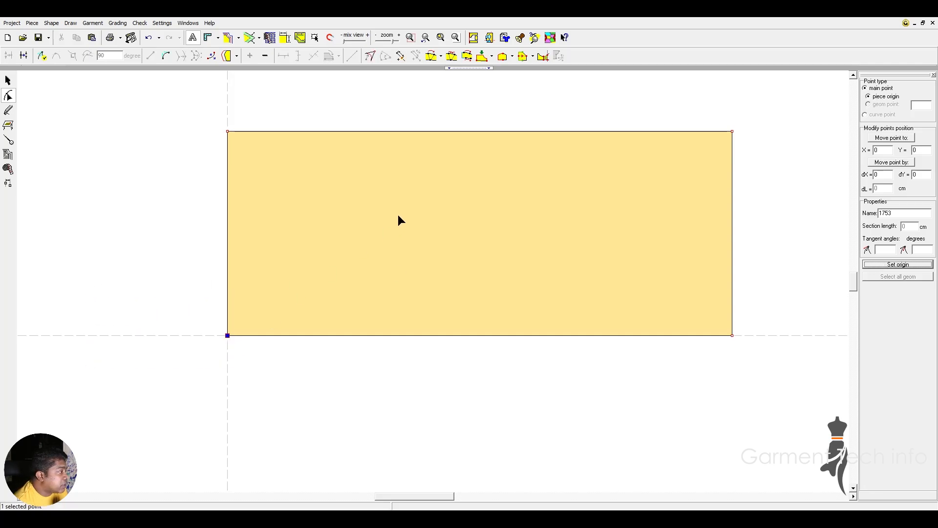
# Step: Add a point on the rectangle's left edge and set its Y position to 9 cm
pyautogui.click(227, 267)
pyautogui.click(922, 150)
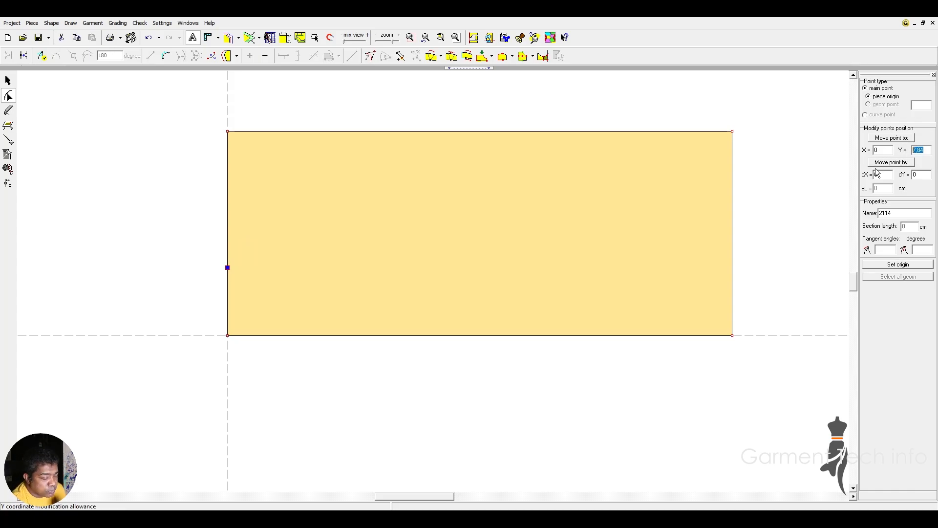
pyautogui.write('9')
pyautogui.press('Return')
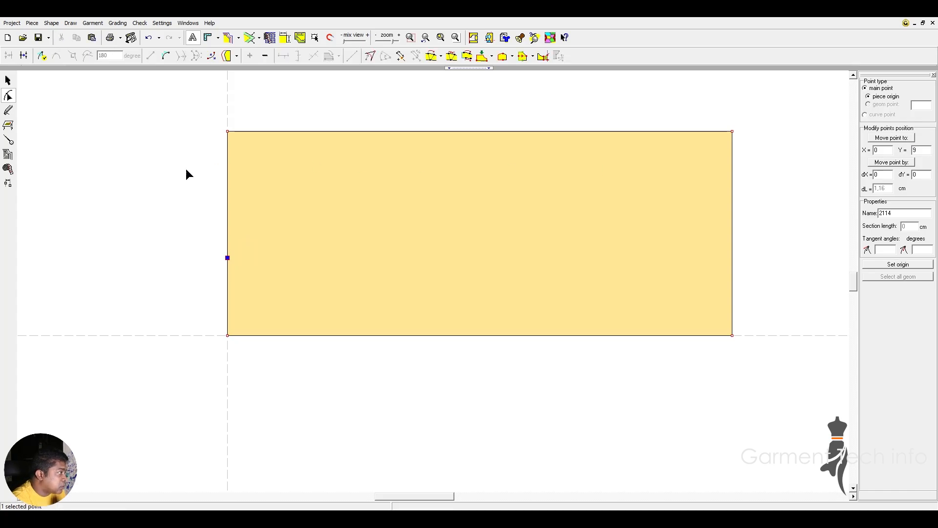
# Step: Add a second point on the rectangle's left edge and set its Y position to 20 cm
pyautogui.click(228, 157)
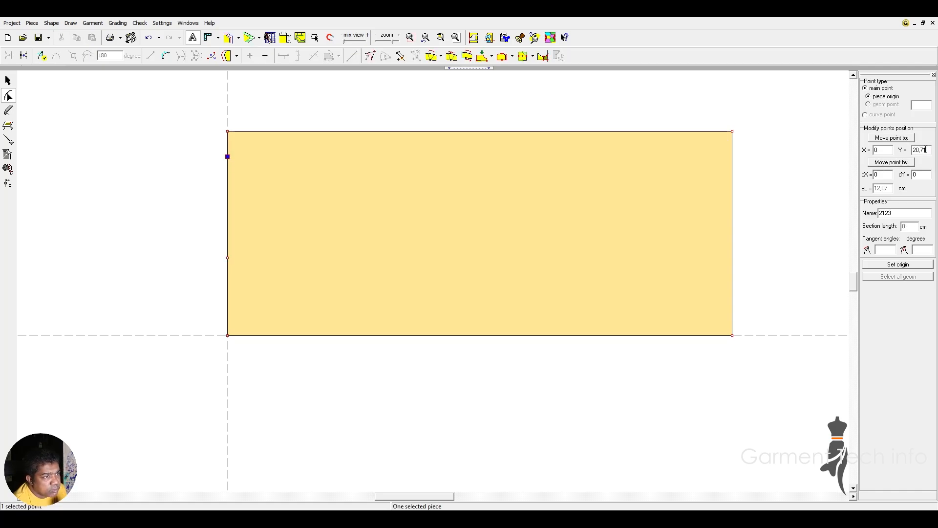
pyautogui.doubleClick(926, 150)
pyautogui.write('20')
pyautogui.press('Return')
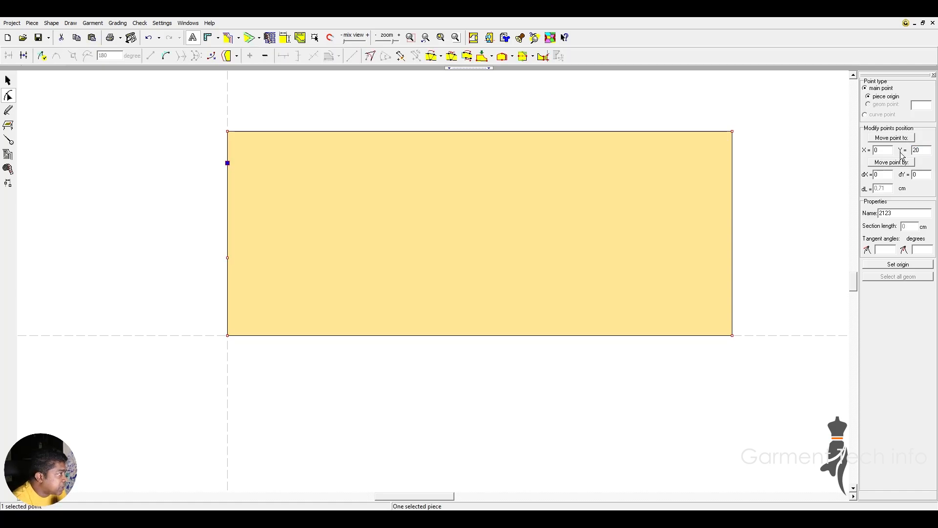
# Step: Add two points on the bottom edge at about X 2.9 cm and 9.5 cm, and delete the rectangle's lower-left corner point
pyautogui.click(252, 336)
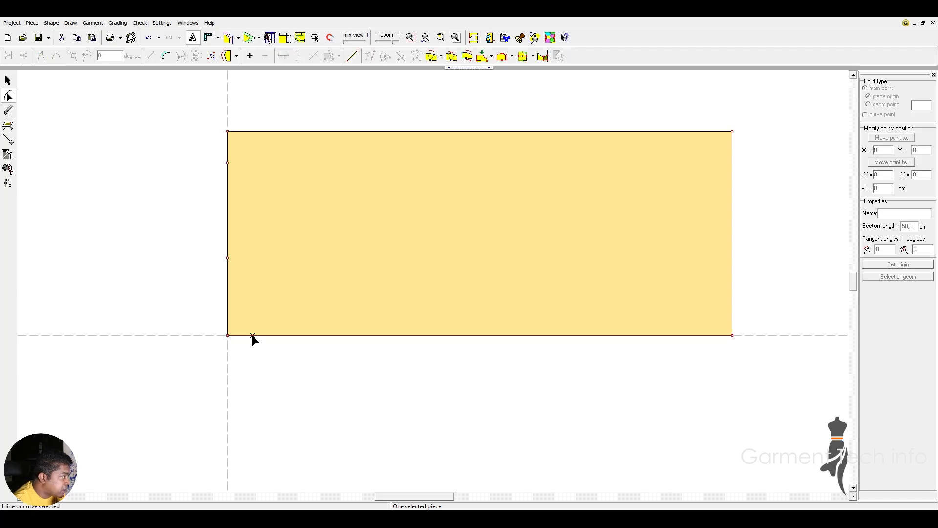
pyautogui.click(310, 336)
pyautogui.click(308, 335)
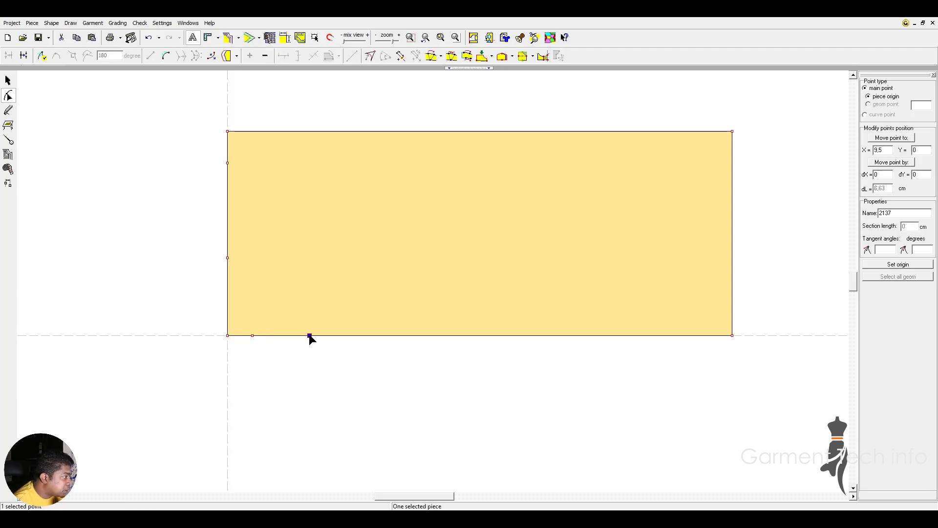
pyautogui.click(227, 335)
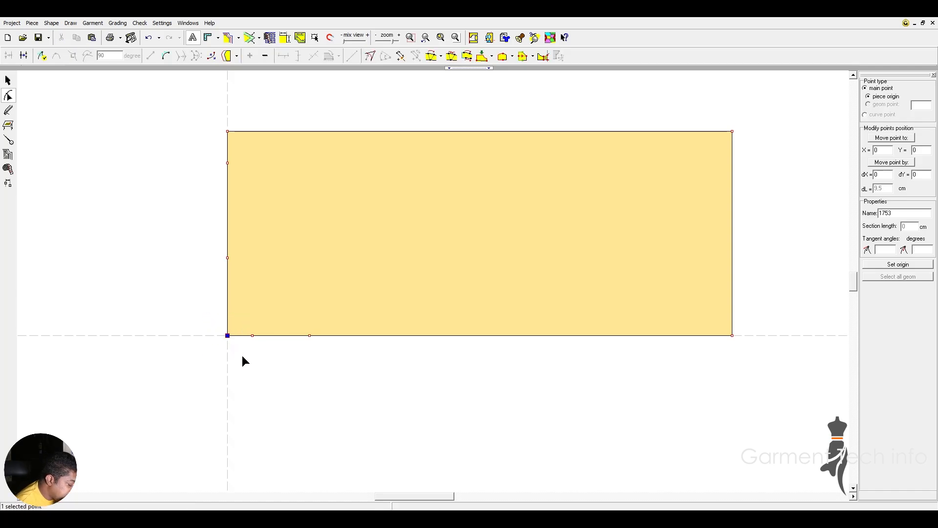
pyautogui.press('Delete')
# Step: Try the slanted edge as a curve with a right-angle tangent at its lower end point, and undo it
pyautogui.click(243, 306)
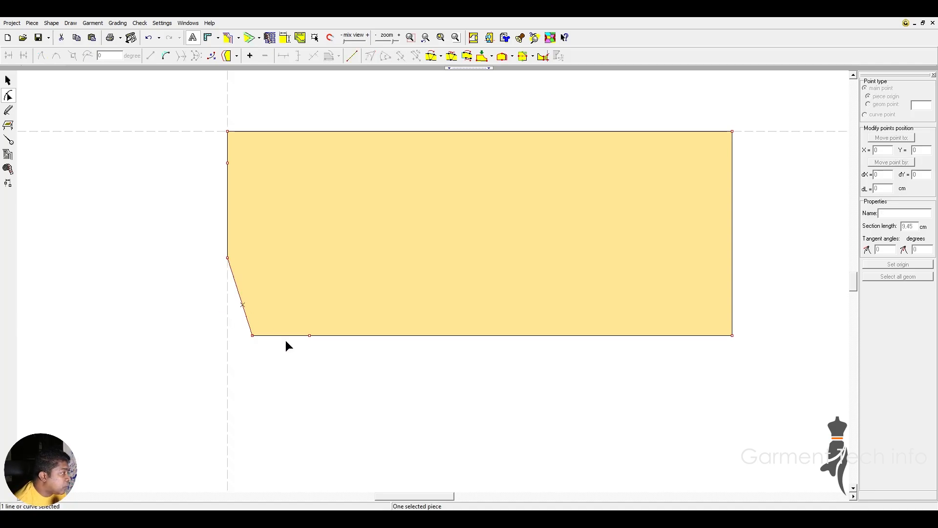
pyautogui.click(253, 335)
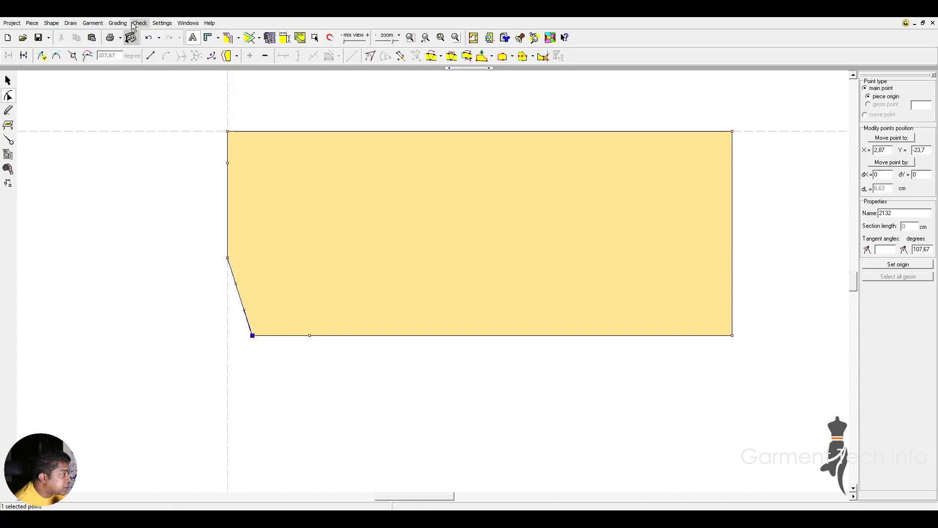
pyautogui.click(73, 56)
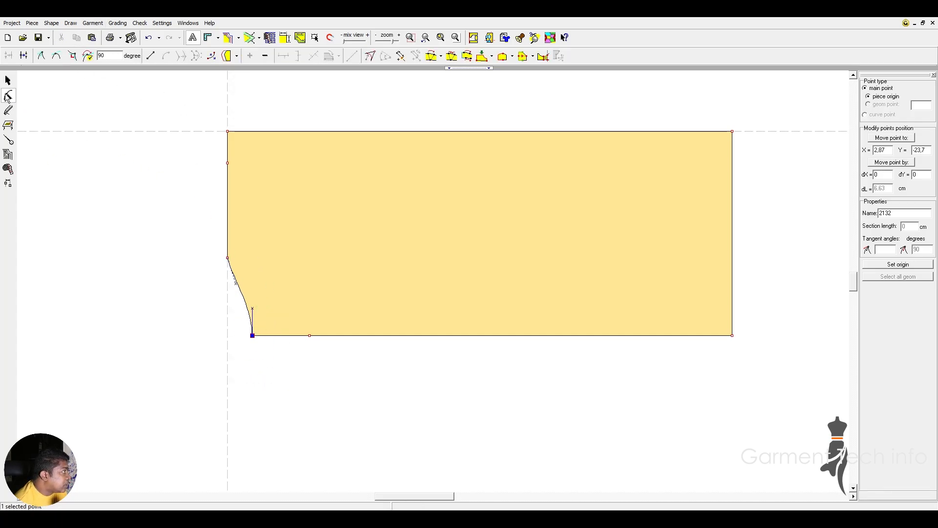
pyautogui.scroll(1, 465, 267)
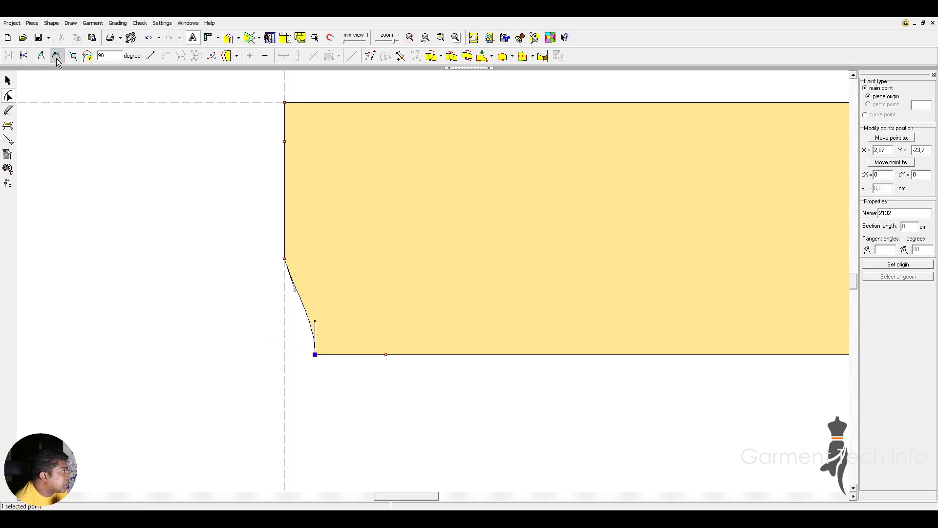
pyautogui.hotkey('ctrl', 'z')
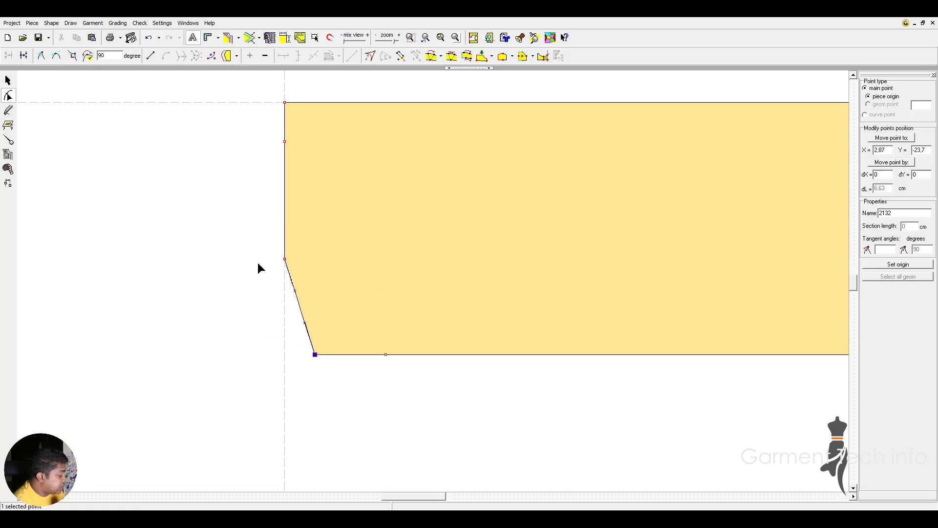
pyautogui.hotkey('ctrl', 'z')
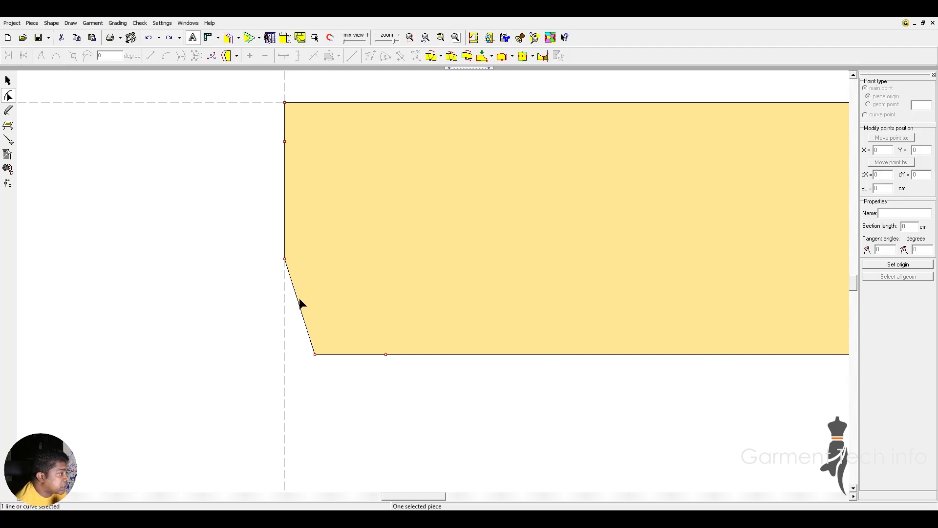
# Step: Convert the slanted edge to a curve and bend it into the piece by adjusting the tangents at both end points
pyautogui.moveTo(247, 221); pyautogui.dragTo(370, 459)
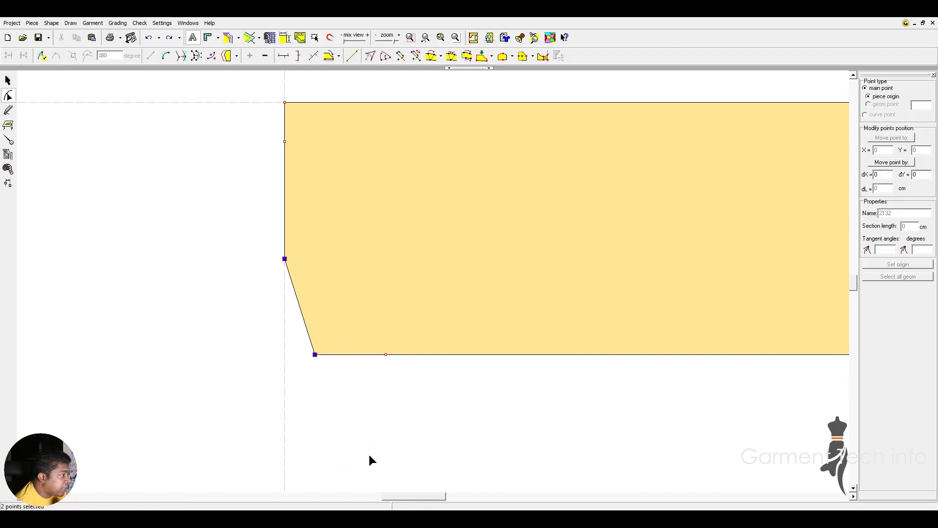
pyautogui.click(300, 309)
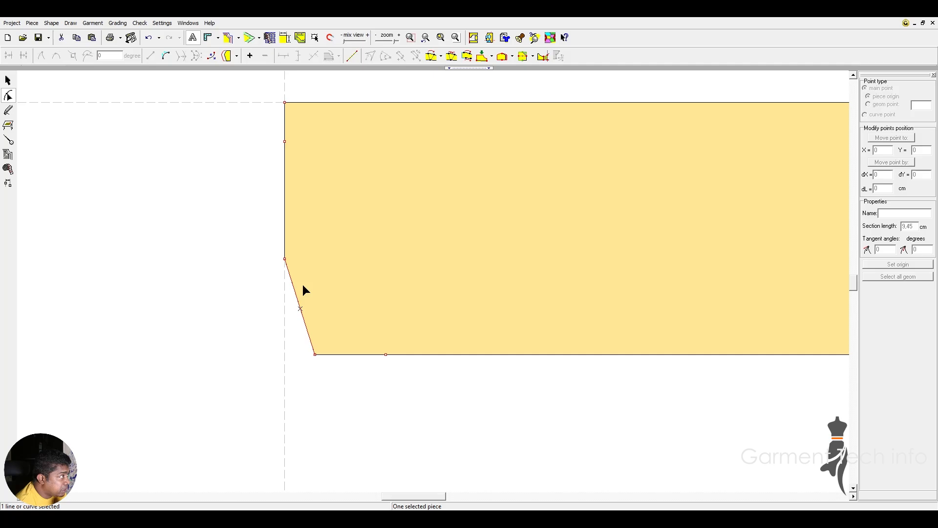
pyautogui.click(166, 56)
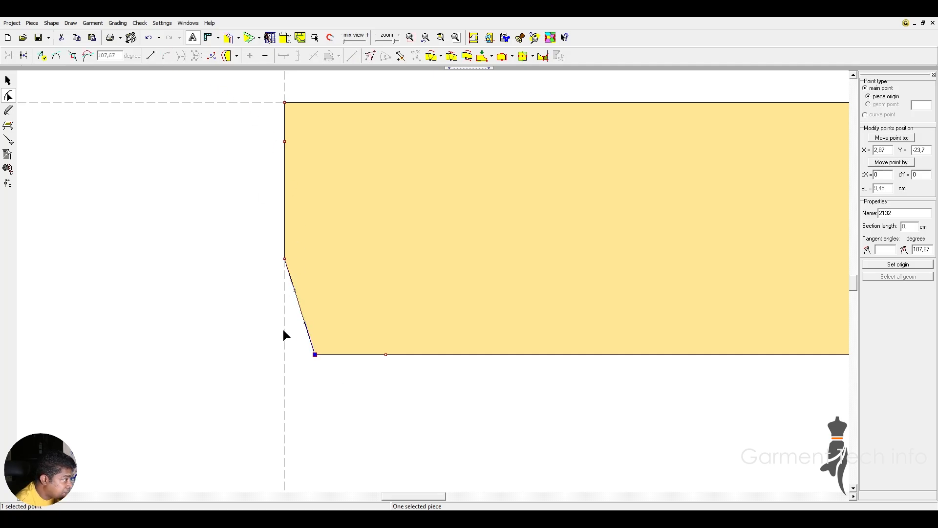
pyautogui.moveTo(304, 322); pyautogui.dragTo(310, 278)
pyautogui.moveTo(263, 245); pyautogui.dragTo(313, 279)
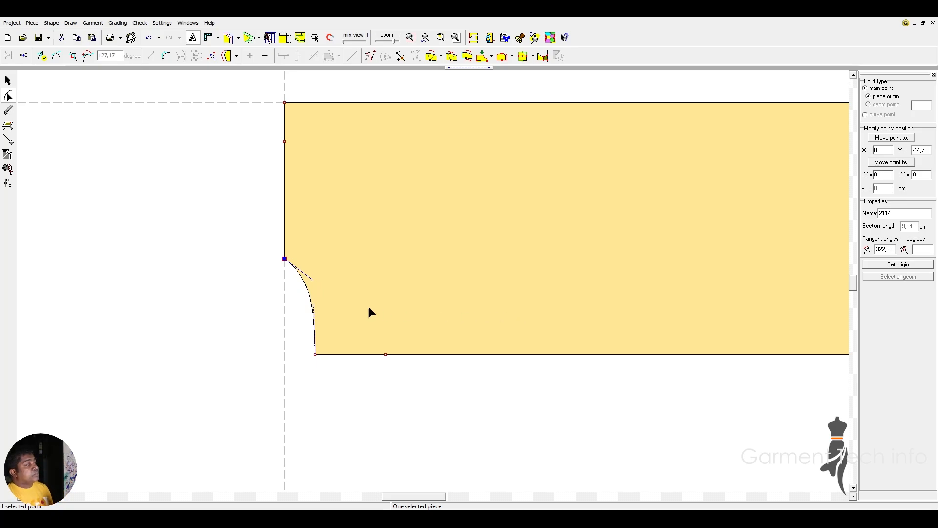
# Step: Tilt the tangent at the curve's lower end point outward to about 100 degrees
pyautogui.scroll(1, 401, 299)
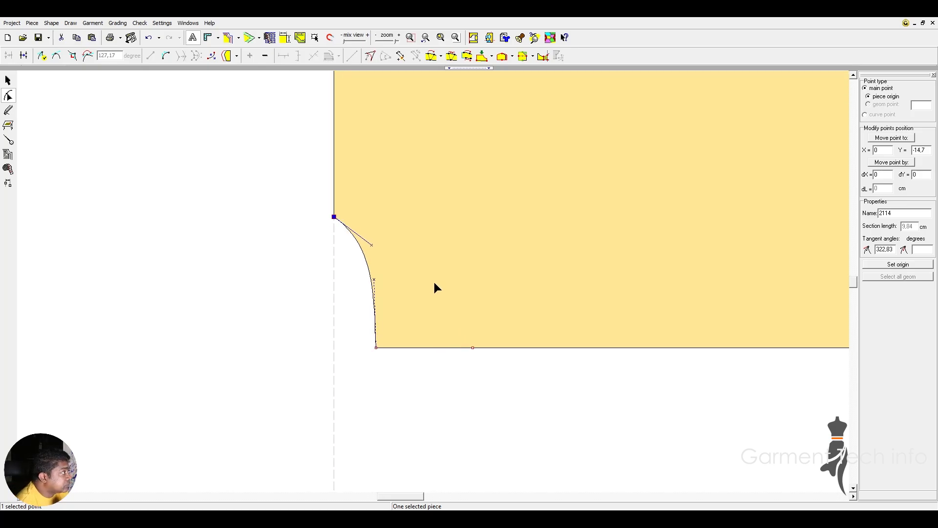
pyautogui.scroll(2, 423, 327)
pyautogui.moveTo(310, 284); pyautogui.dragTo(395, 345)
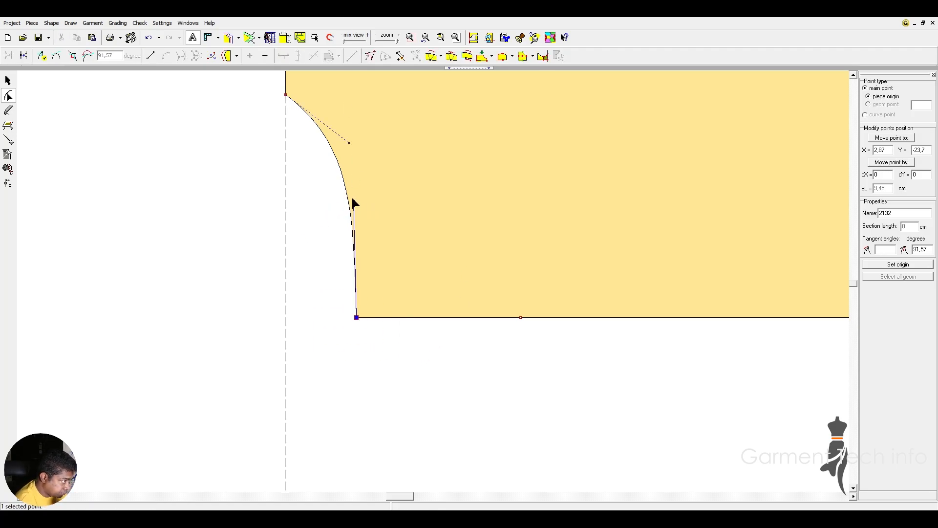
pyautogui.moveTo(353, 202); pyautogui.dragTo(336, 200)
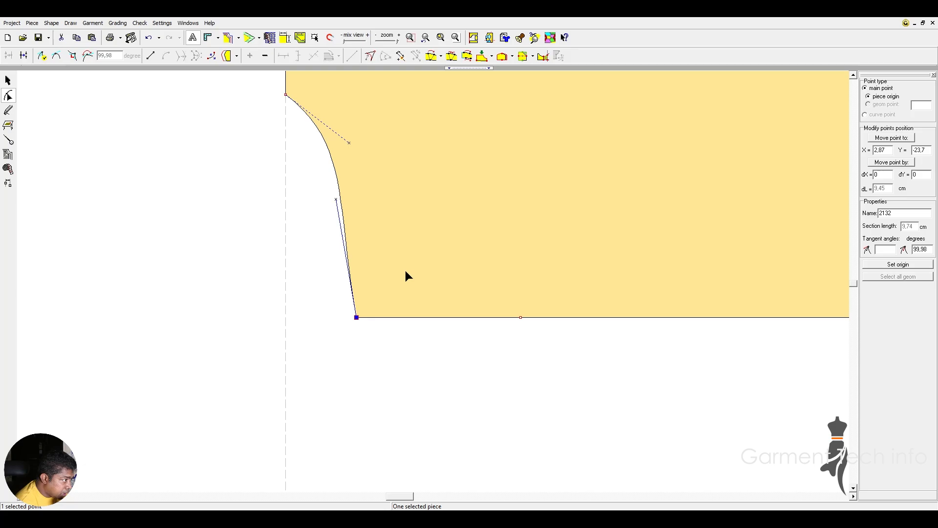
pyautogui.scroll(1, 406, 270)
pyautogui.moveTo(334, 321); pyautogui.dragTo(397, 356)
pyautogui.scroll(-4, 445, 313)
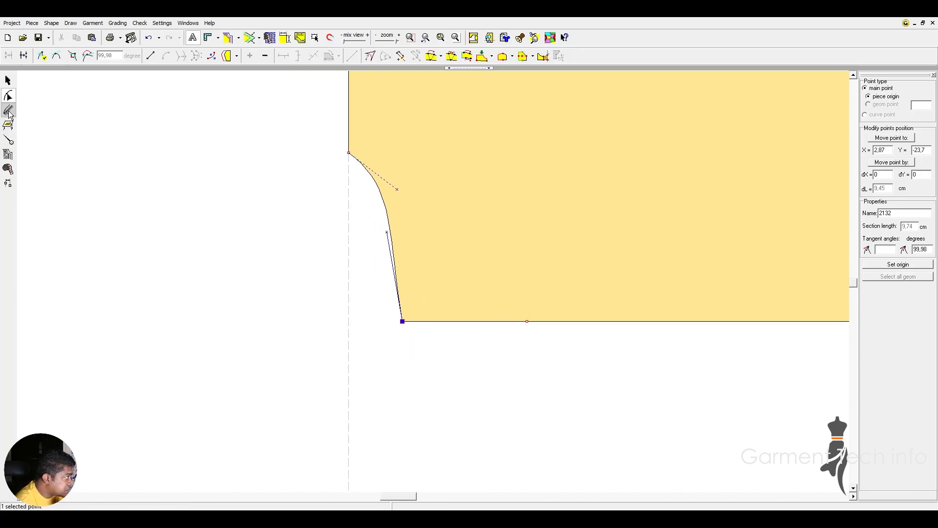
pyautogui.moveTo(391, 307); pyautogui.dragTo(430, 359)
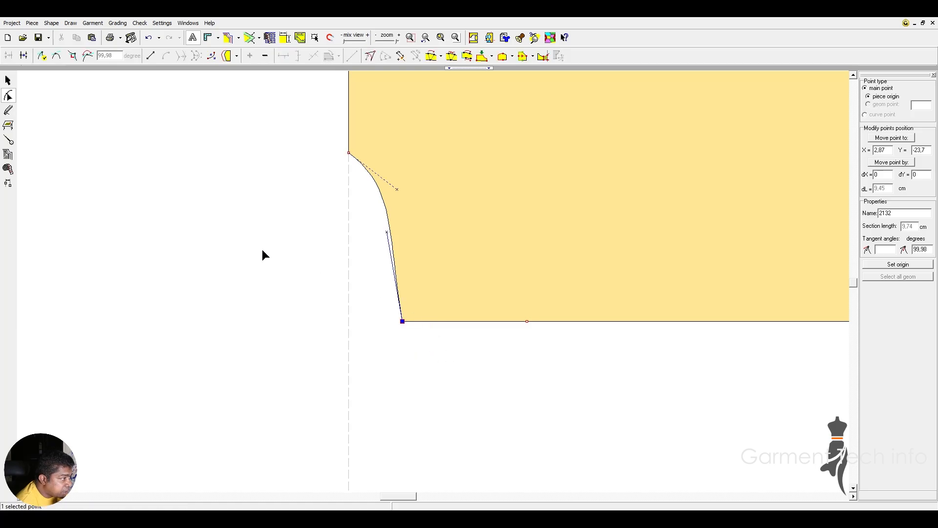
# Step: Define the long bottom edge as the symmetry axis and display the piece's mirrored half
pyautogui.click(9, 140)
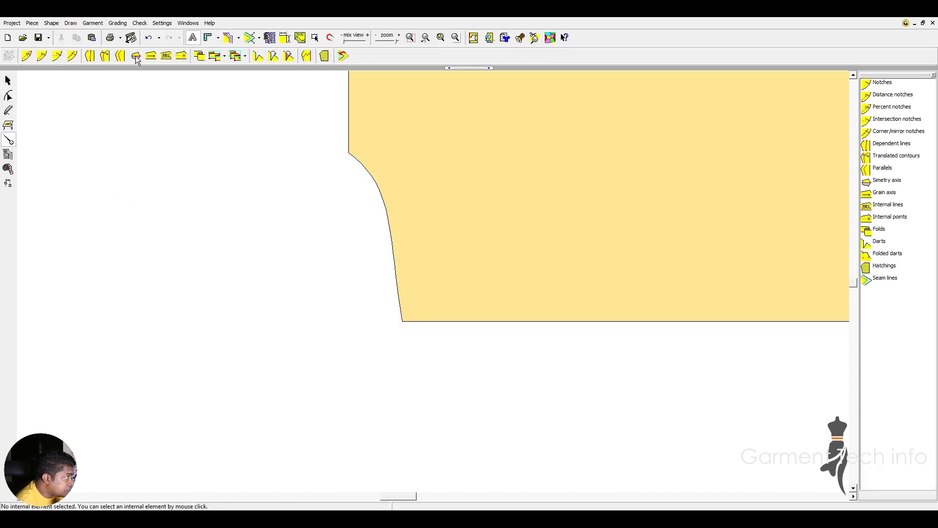
pyautogui.click(137, 60)
pyautogui.click(649, 321)
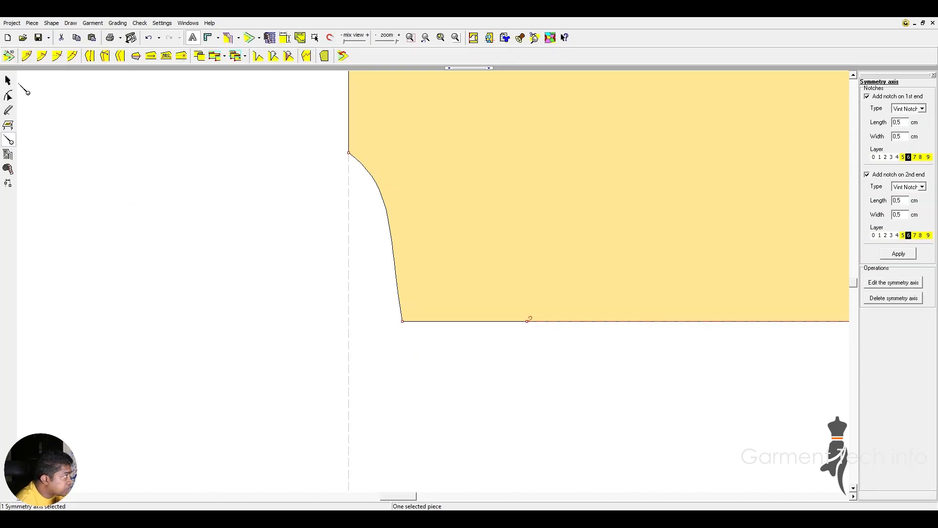
pyautogui.click(8, 79)
pyautogui.click(8, 56)
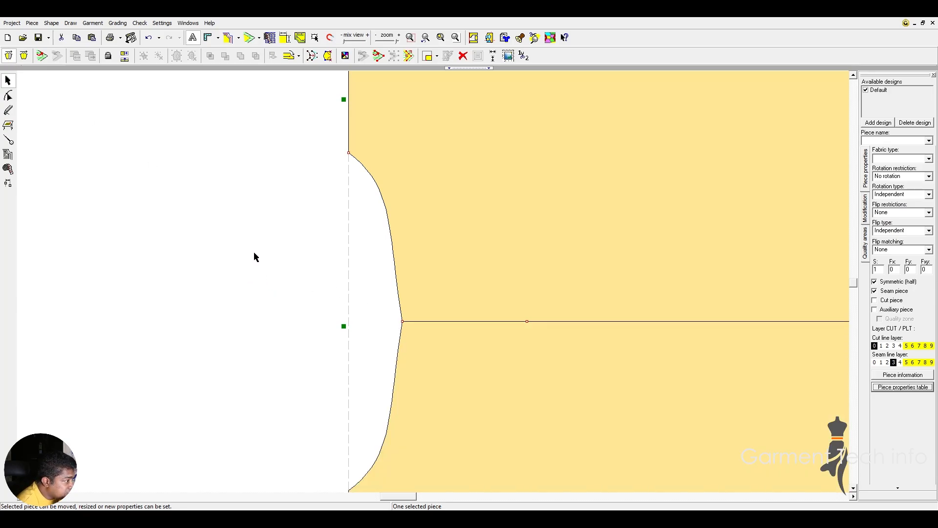
# Step: Make the curve meet the symmetry axis at a right angle at its lower end point
pyautogui.click(8, 96)
pyautogui.click(402, 321)
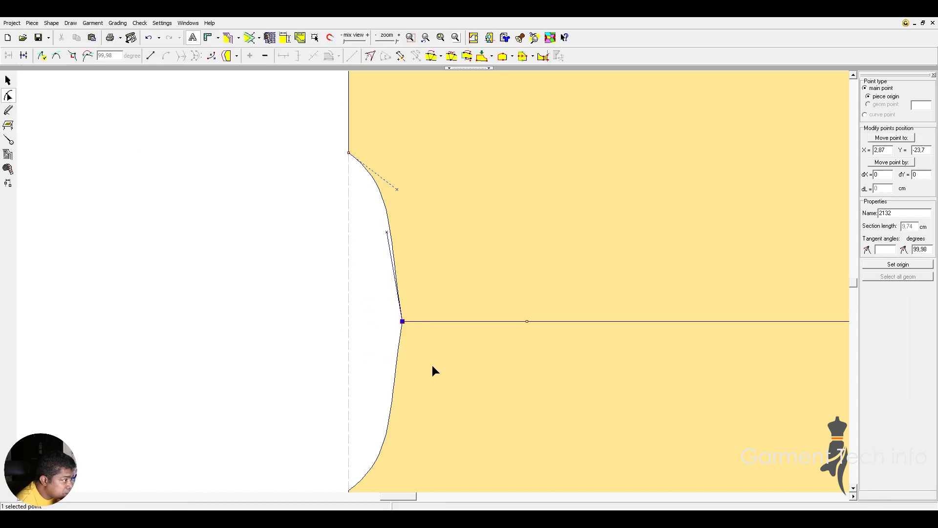
pyautogui.click(72, 56)
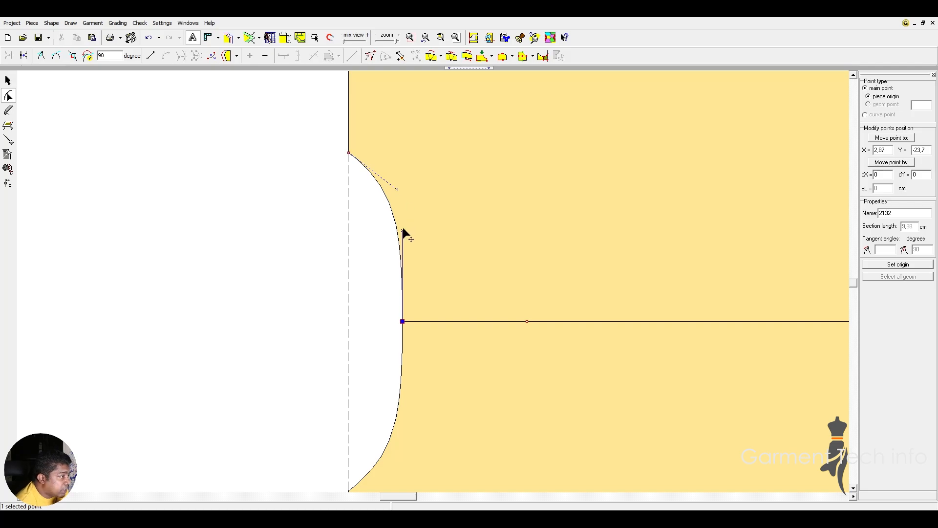
# Step: Add a point midway along the curve and rotate its lower tangent independently to about 313 degrees
pyautogui.click(384, 192)
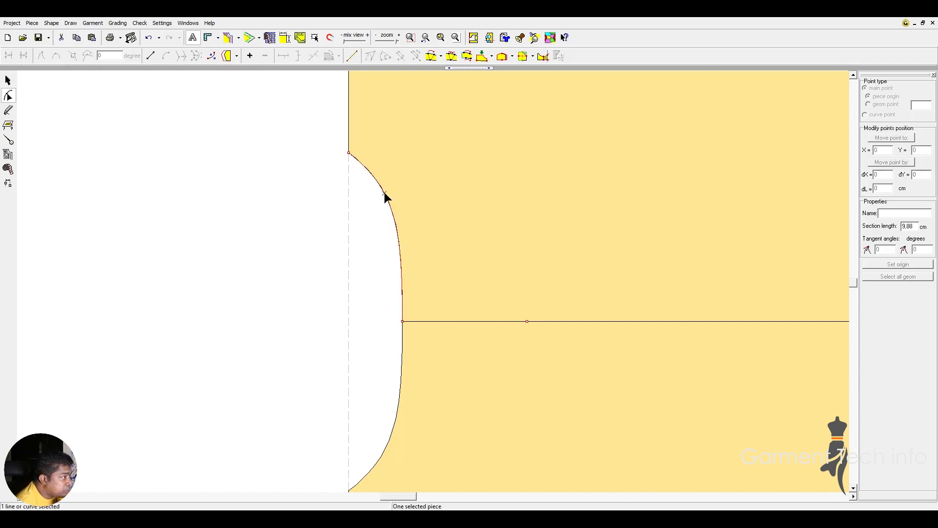
pyautogui.click(384, 193)
pyautogui.scroll(2, 437, 244)
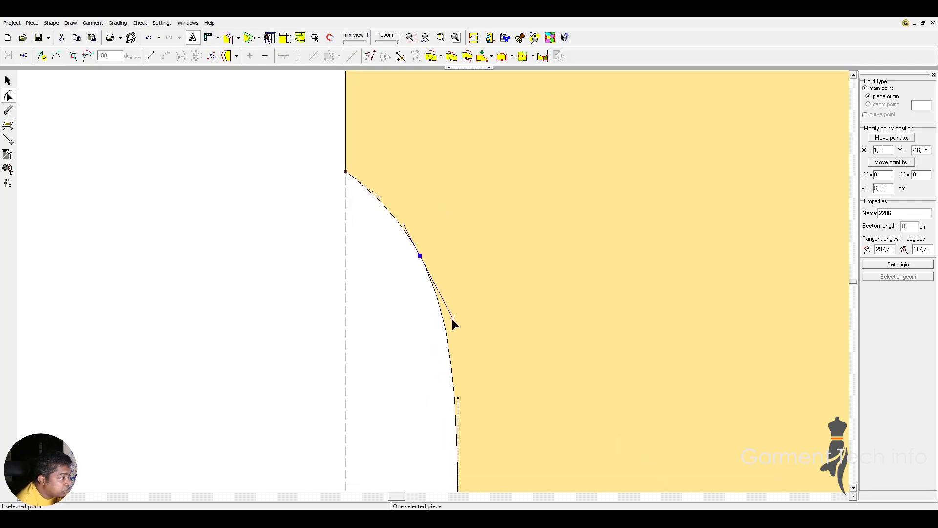
pyautogui.moveTo(452, 319); pyautogui.dragTo(484, 299)
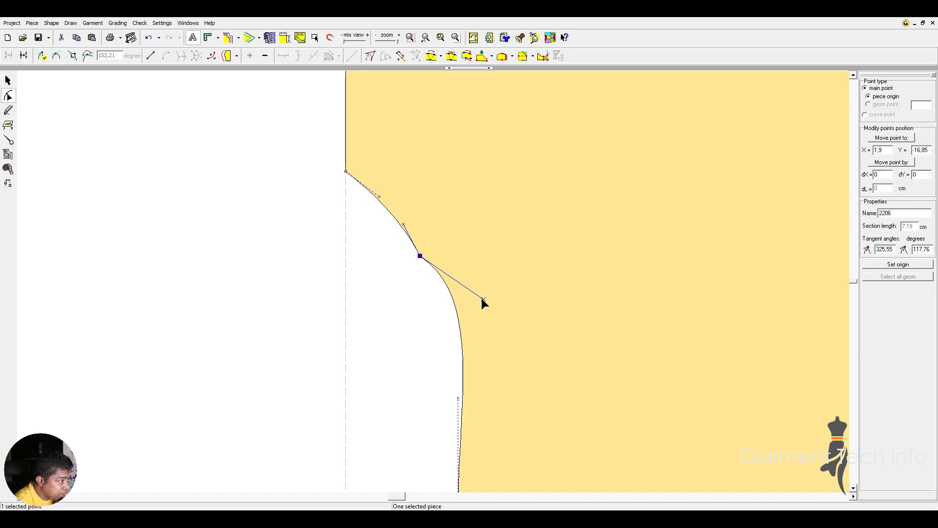
pyautogui.moveTo(484, 299); pyautogui.dragTo(463, 304)
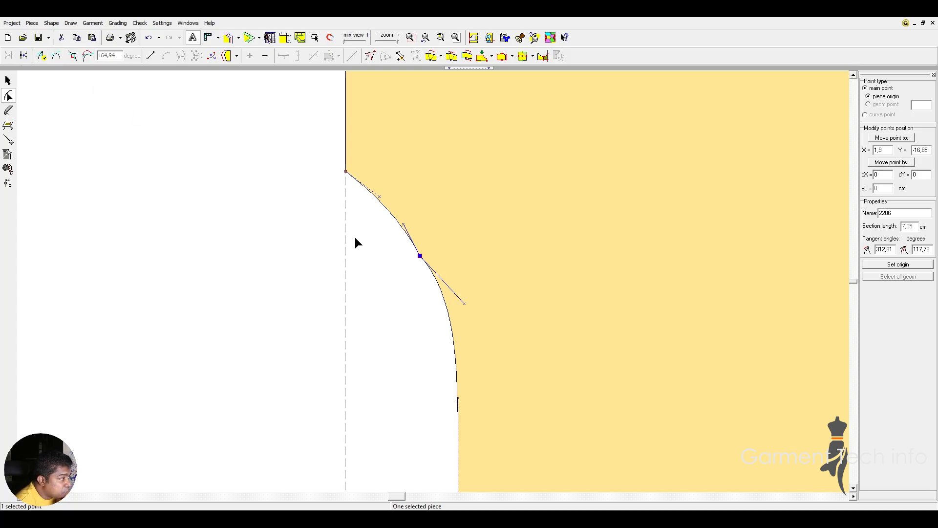
# Step: Make the new curve point smooth and rotate its aligned tangents to about 295 and 115 degrees
pyautogui.moveTo(413, 237); pyautogui.dragTo(464, 289)
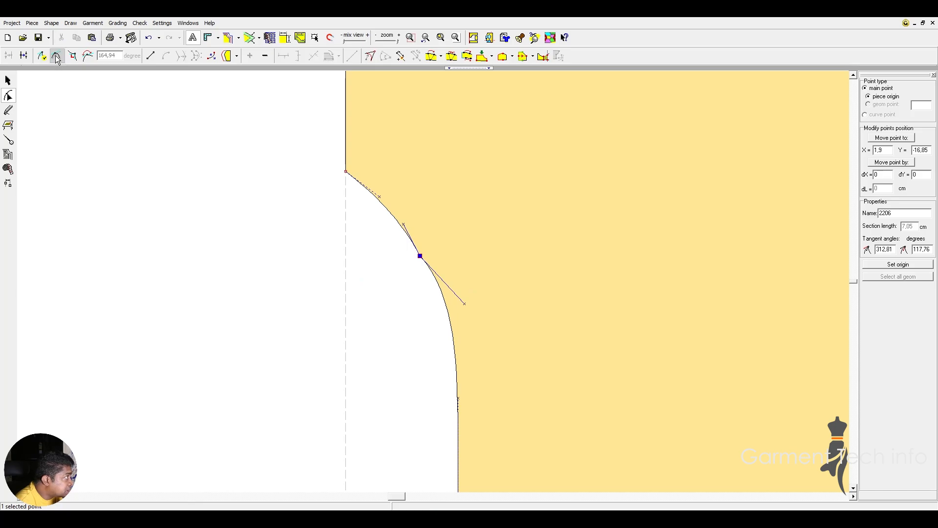
pyautogui.click(57, 56)
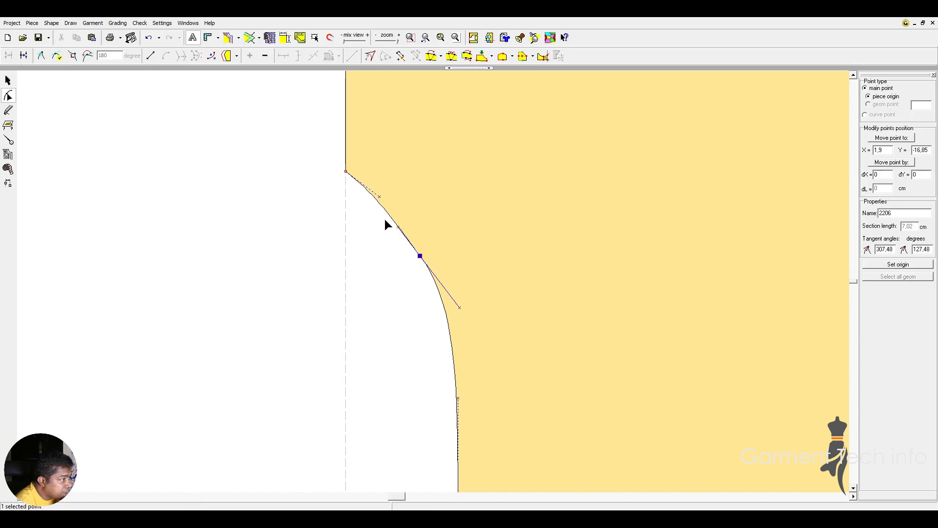
pyautogui.moveTo(459, 309)
pyautogui.mouseDown()
pyautogui.moveTo(444, 309)
pyautogui.moveTo(449, 320)
pyautogui.mouseUp()
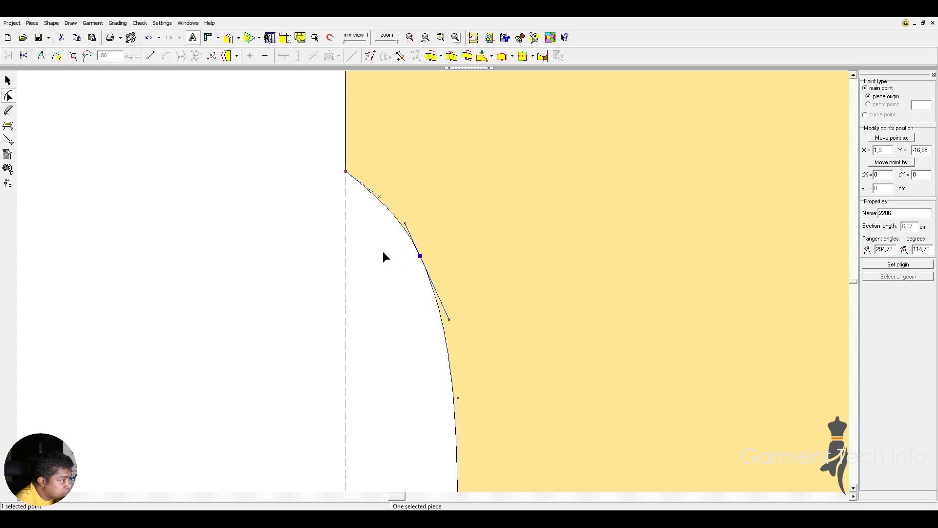
# Step: Rotate the point's tangents to about 289 and 109 degrees at a fixed 180-degree angle, and make them independent
pyautogui.moveTo(450, 324); pyautogui.dragTo(443, 321)
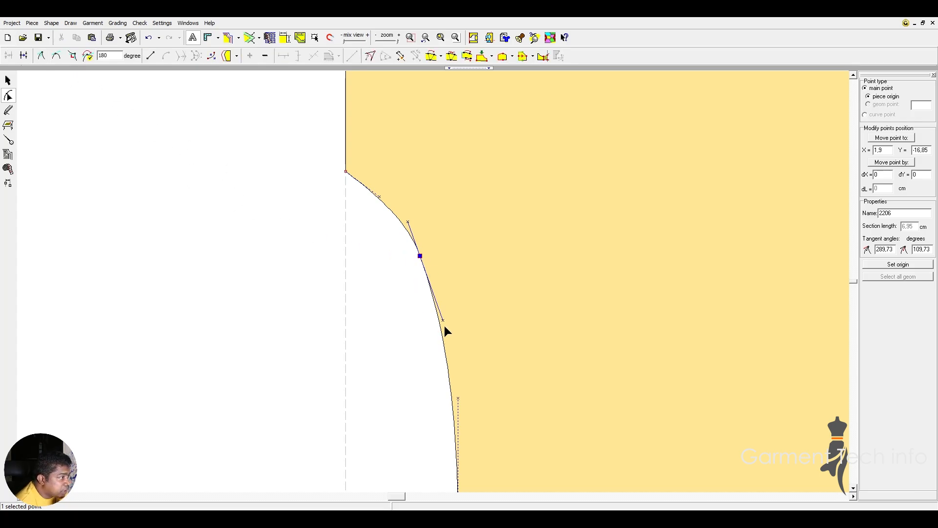
pyautogui.moveTo(443, 320)
pyautogui.mouseDown()
pyautogui.moveTo(458, 289)
pyautogui.moveTo(454, 252)
pyautogui.moveTo(465, 321)
pyautogui.moveTo(436, 342)
pyautogui.moveTo(381, 321)
pyautogui.moveTo(446, 324)
pyautogui.mouseUp()
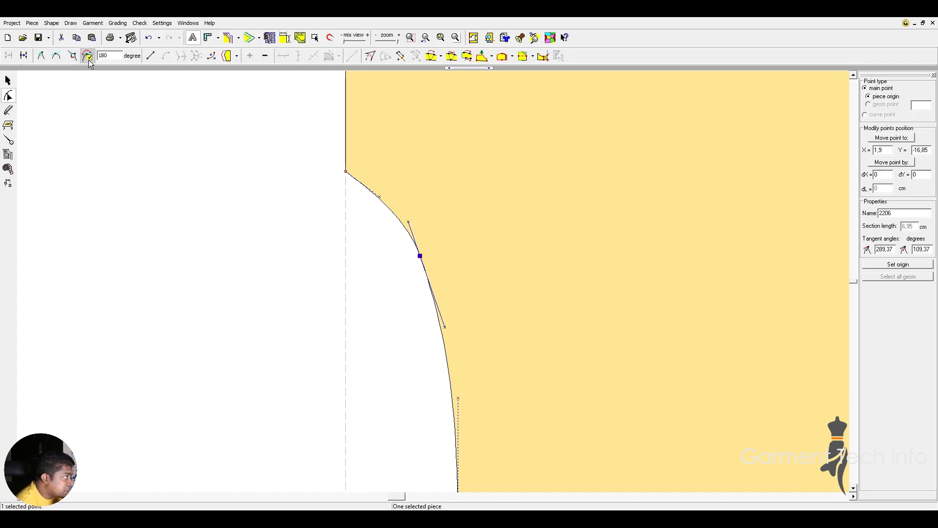
pyautogui.click(42, 55)
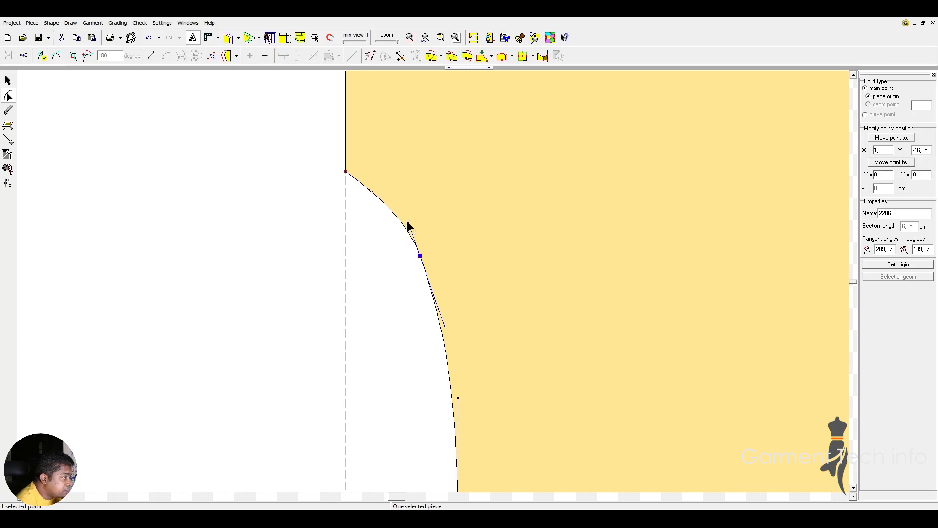
# Step: Rotate the middle curve point's upper tangent independently, fix the tangent angle, and rotate both tangents to about 226 and 123 degrees
pyautogui.moveTo(408, 223); pyautogui.dragTo(375, 262)
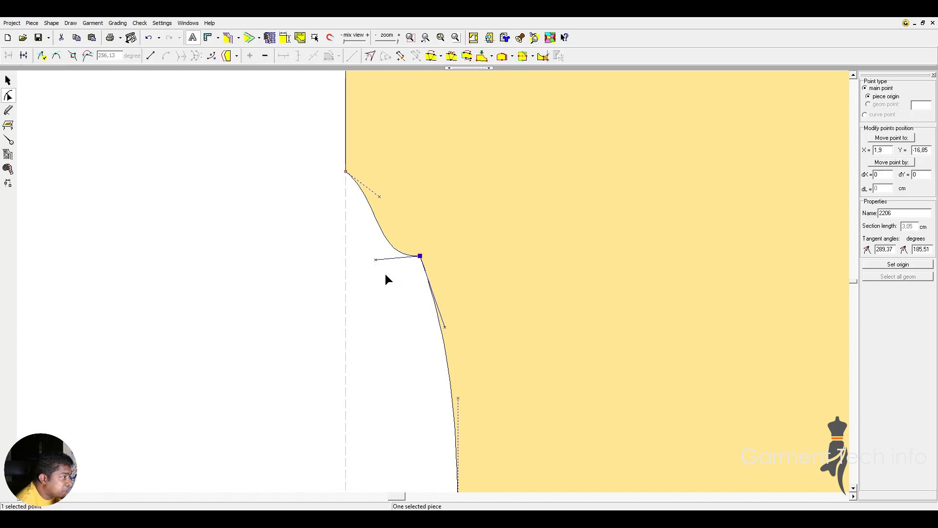
pyautogui.click(88, 56)
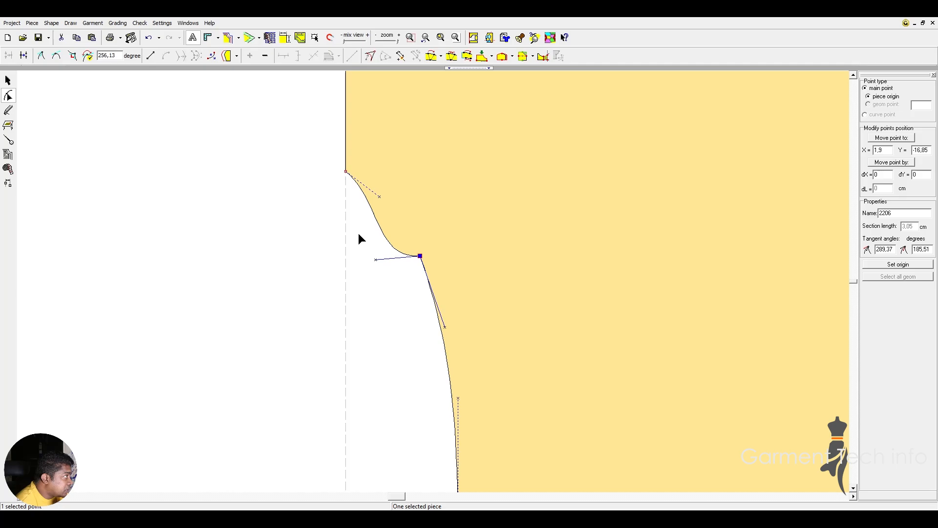
pyautogui.moveTo(445, 327); pyautogui.dragTo(338, 342)
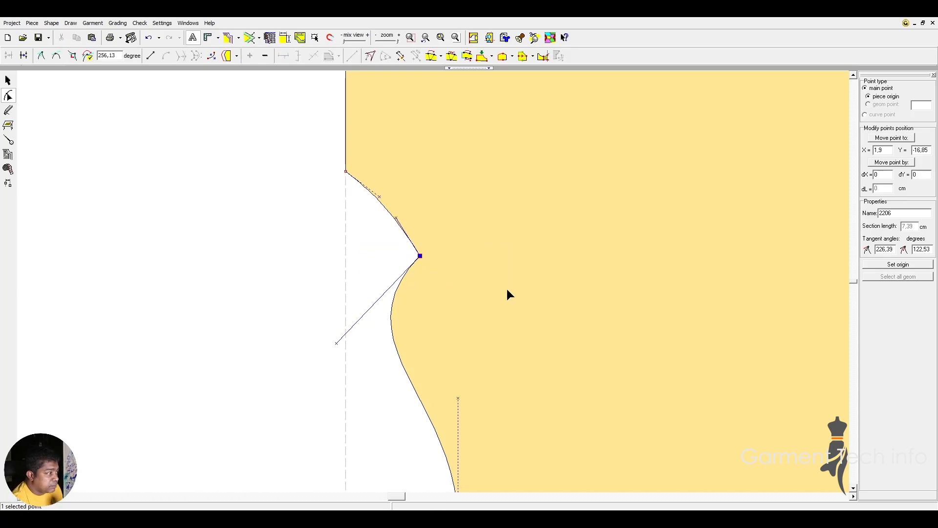
# Step: Delete the point midway along the curve, select the piece and turn on the display of its section lengths
pyautogui.press('Delete')
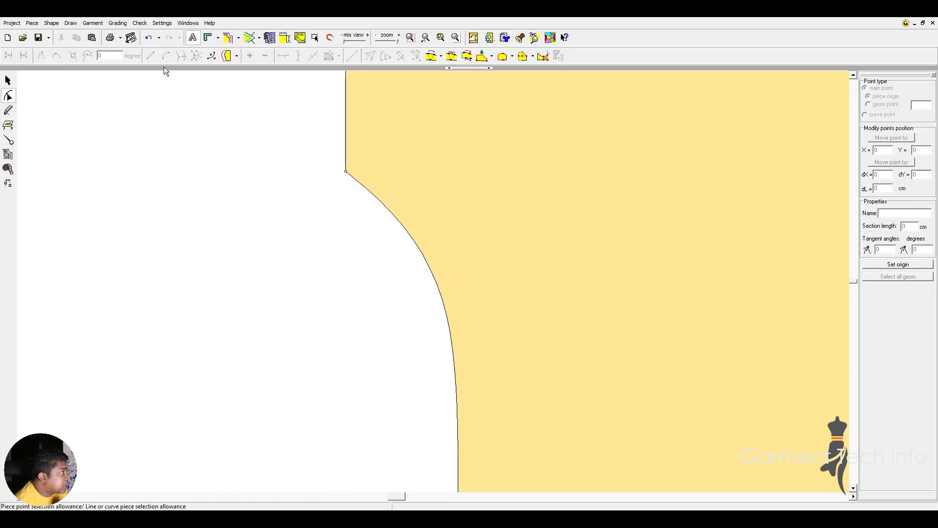
pyautogui.scroll(-3, 455, 332)
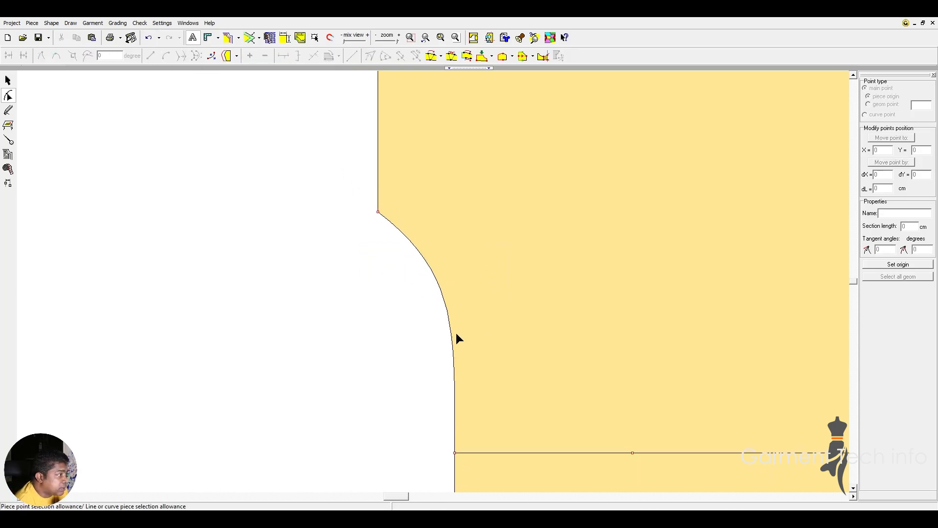
pyautogui.click(6, 82)
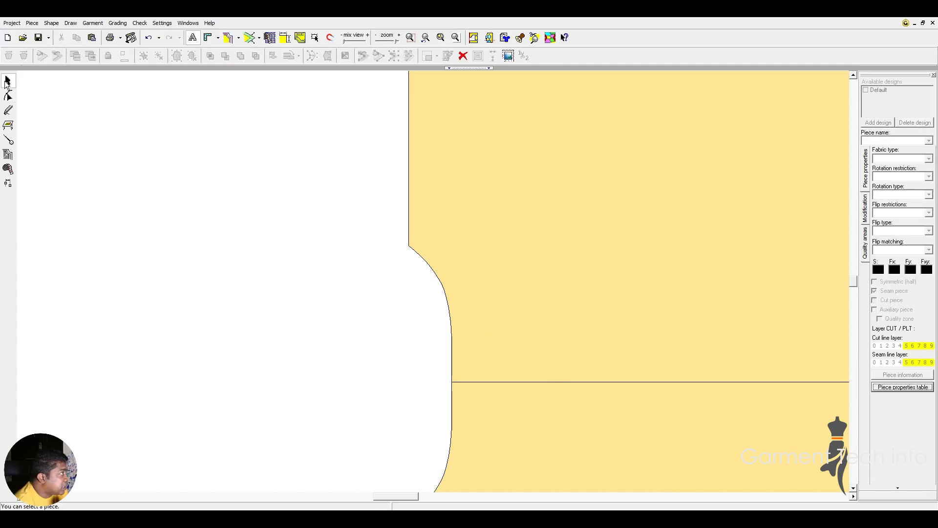
pyautogui.moveTo(479, 181); pyautogui.dragTo(395, 201)
pyautogui.scroll(1, 410, 313)
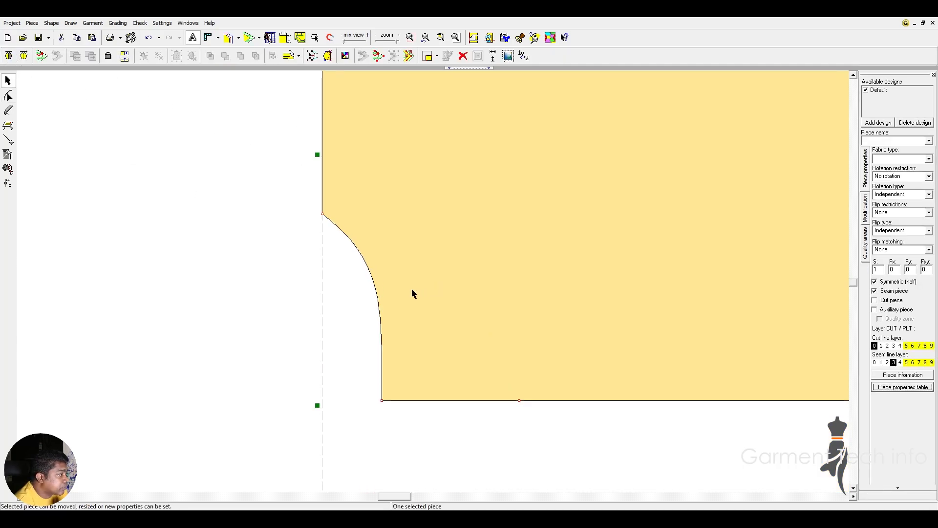
pyautogui.click(285, 37)
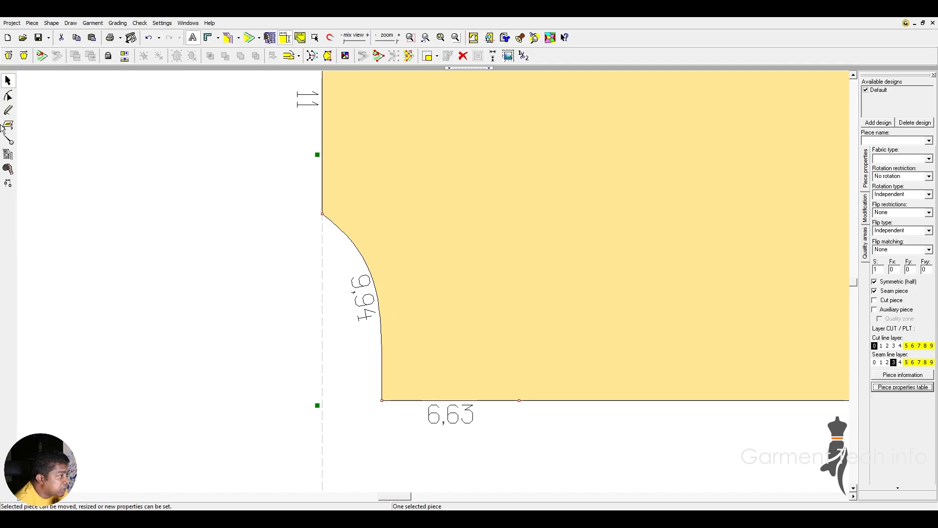
# Step: Set the section length of the curve to 10 cm
pyautogui.click(8, 96)
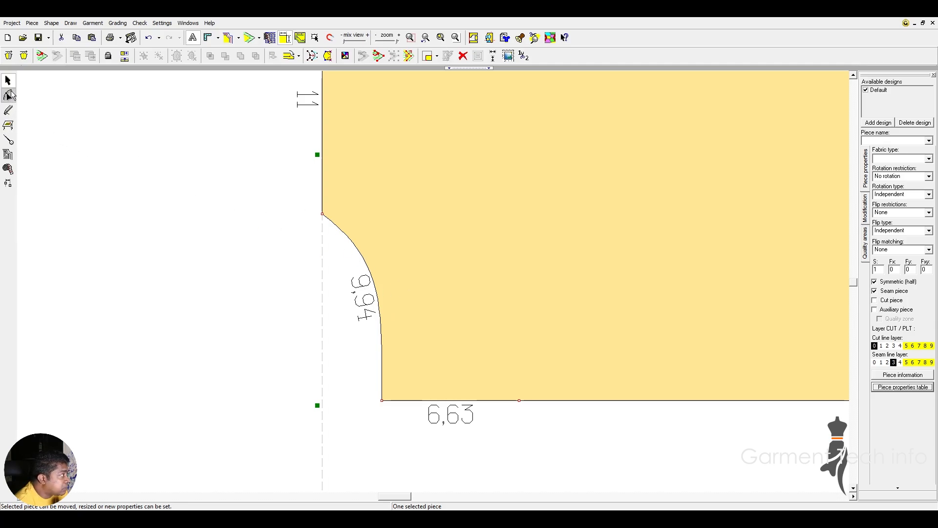
pyautogui.click(376, 291)
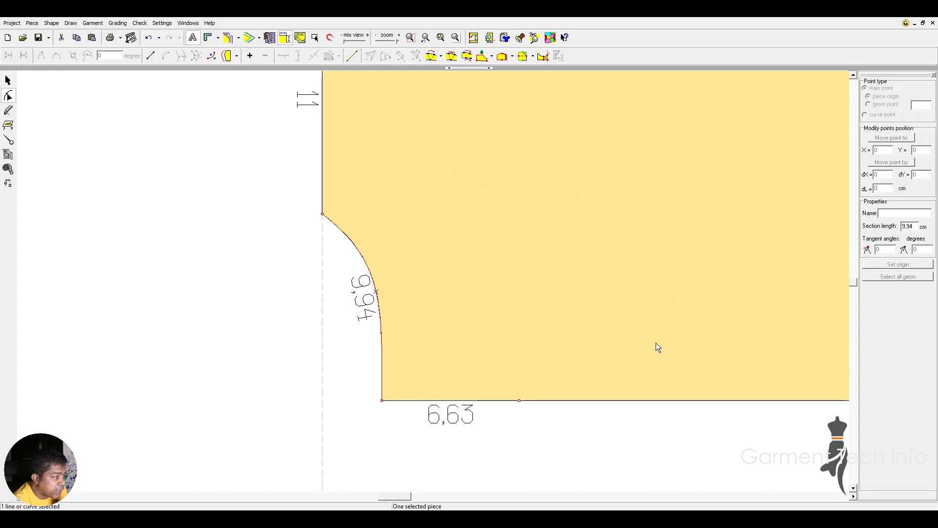
pyautogui.click(795, 197)
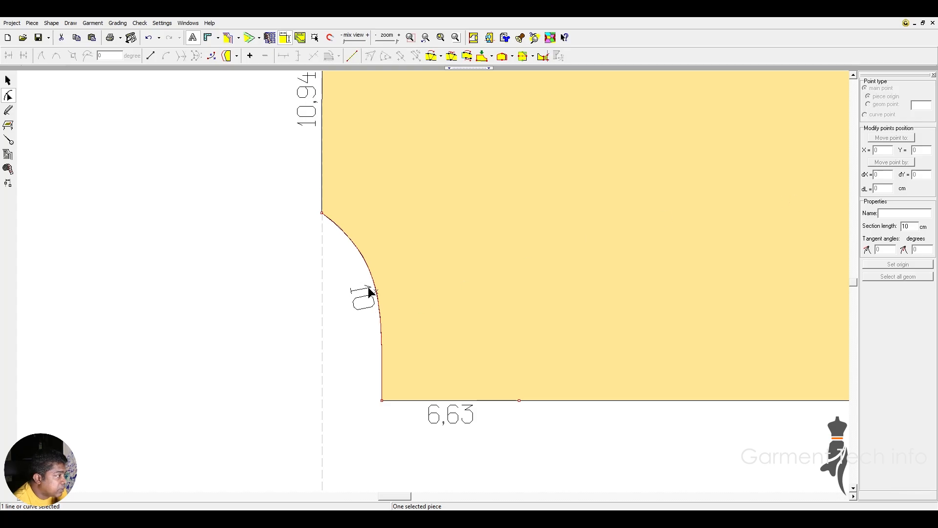
# Step: Try moving the curve outward in parallel by 0.5 cm and undo the change
pyautogui.click(383, 399)
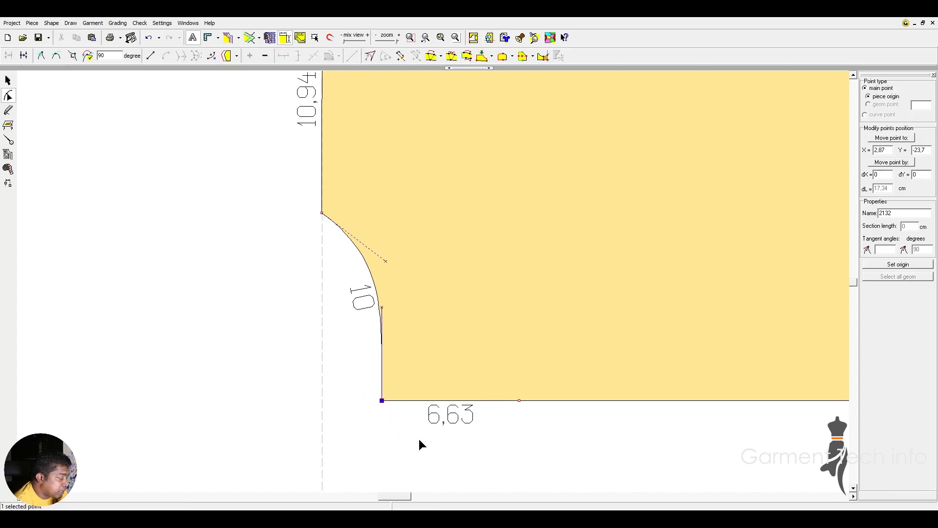
pyautogui.click(376, 286)
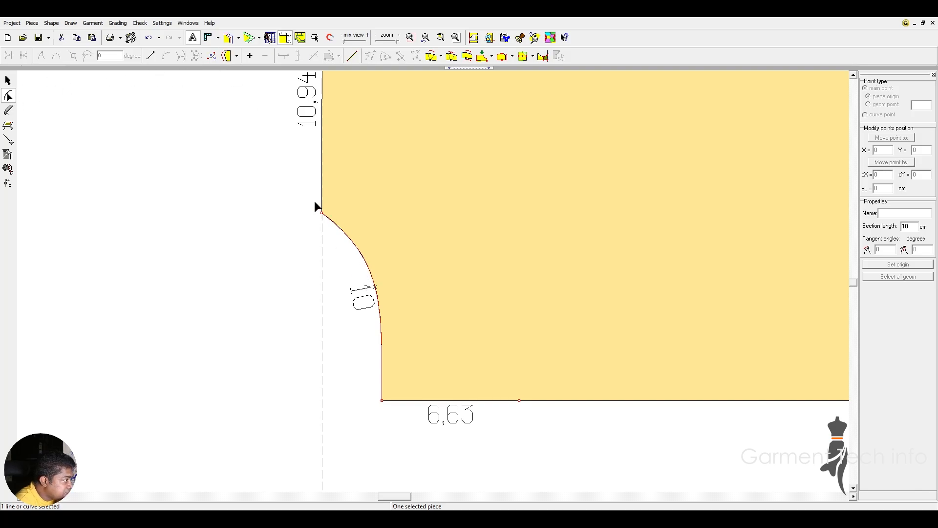
pyautogui.moveTo(286, 186); pyautogui.dragTo(419, 419)
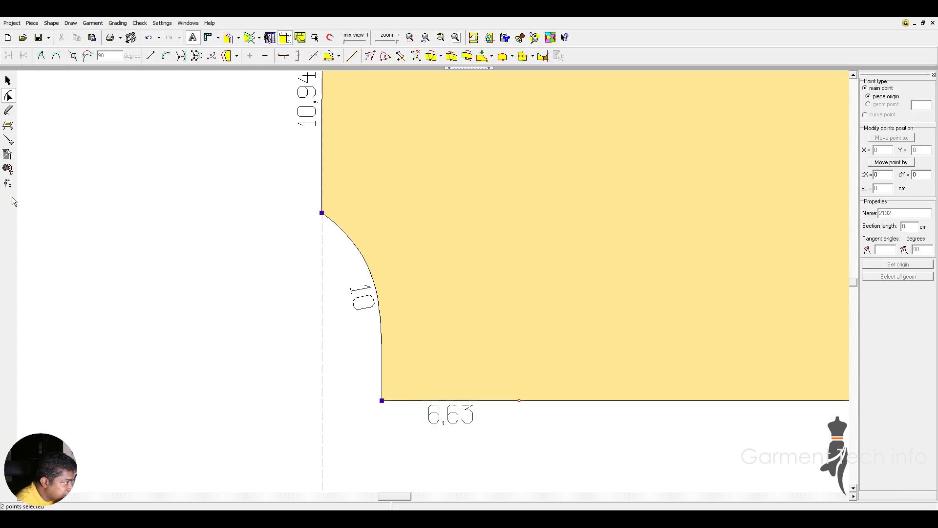
pyautogui.click(366, 263)
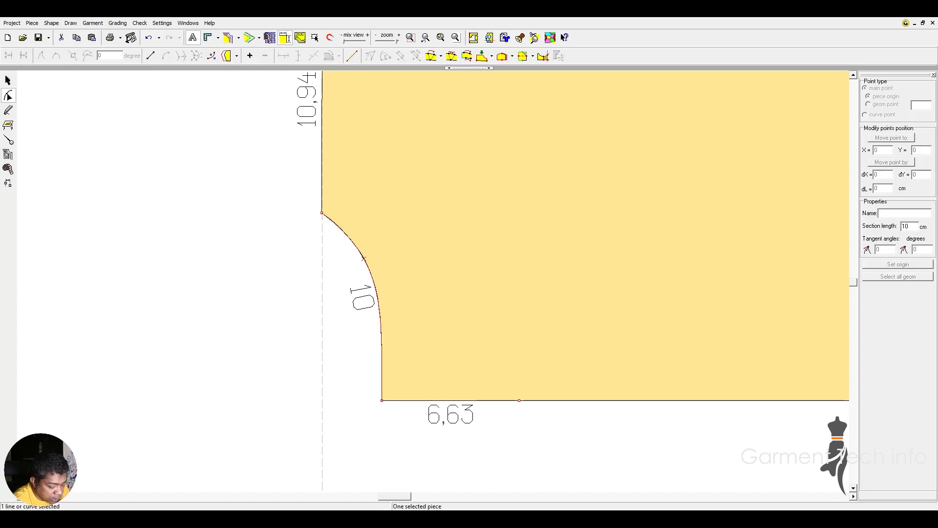
pyautogui.press('Return')
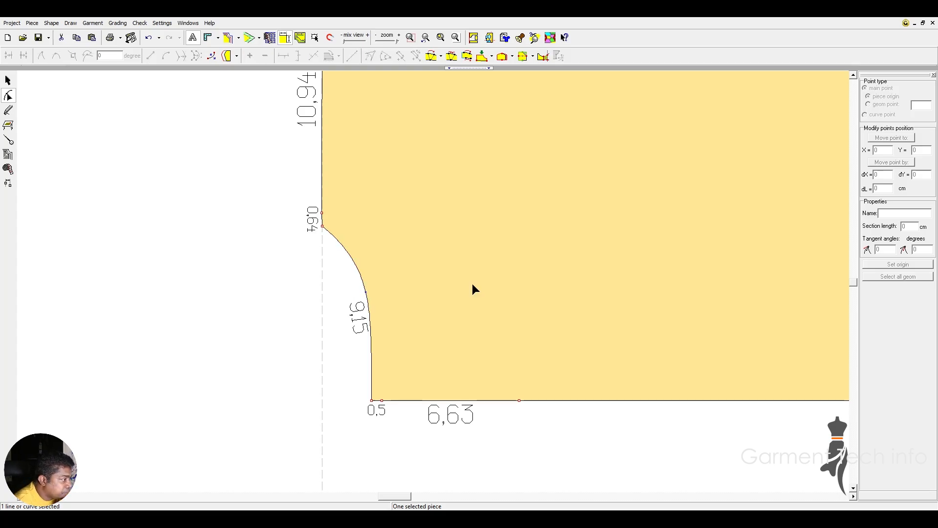
pyautogui.click(148, 38)
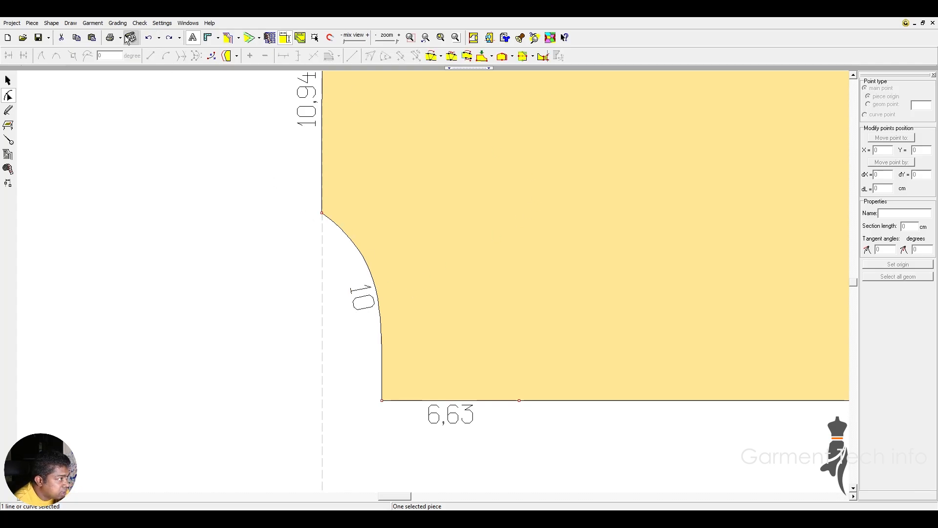
# Step: Keep the piece's current outline as a reference and move the curve outward in parallel by 0.5 cm
pyautogui.click(8, 81)
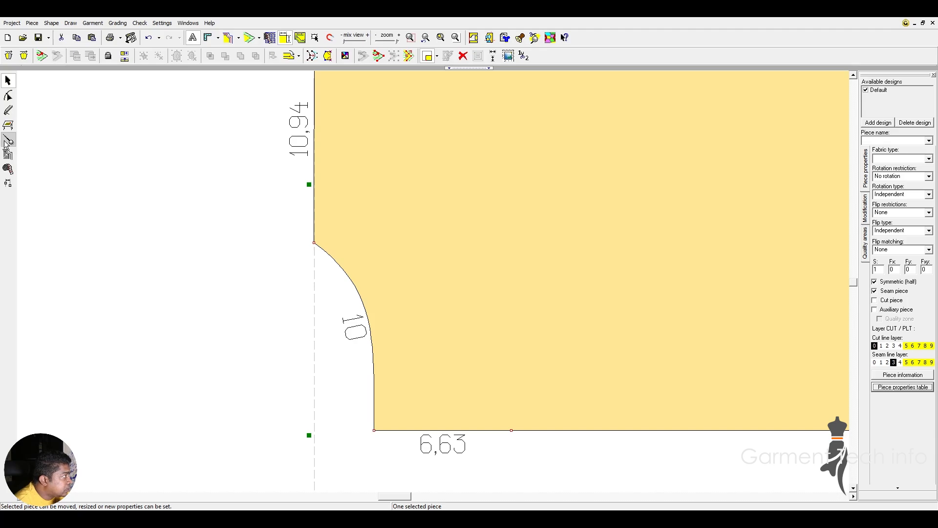
pyautogui.click(8, 95)
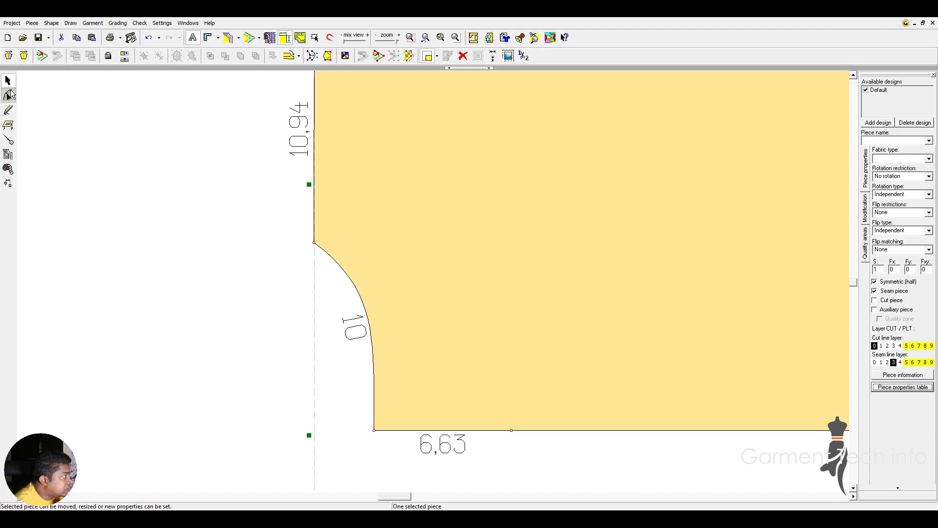
pyautogui.click(371, 333)
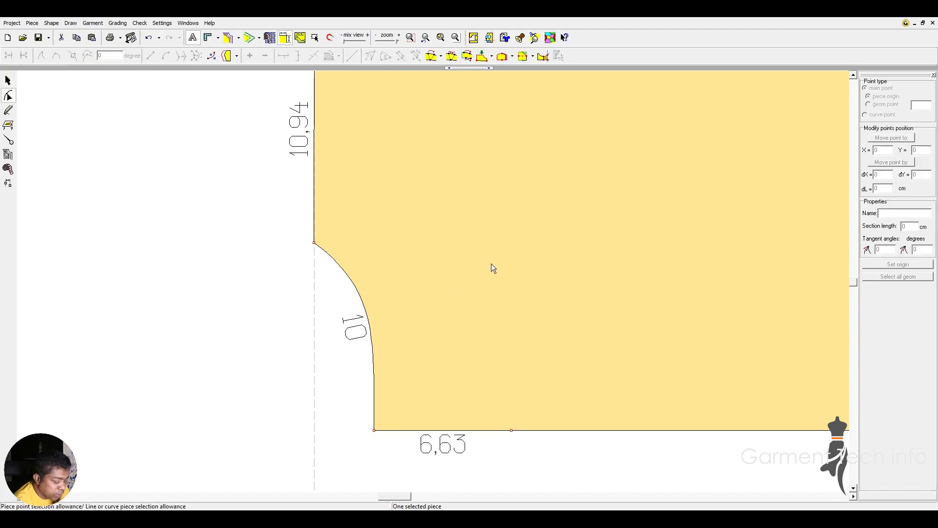
pyautogui.press('Return')
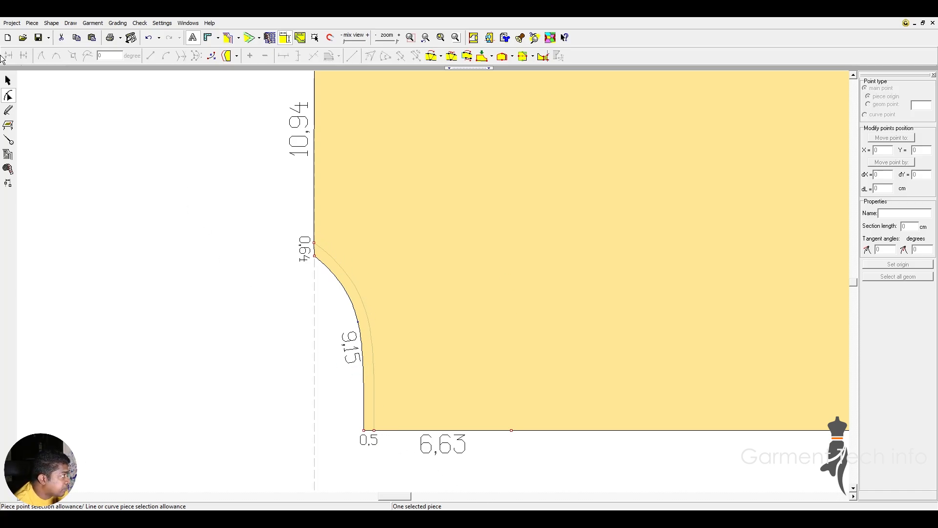
# Step: Move the whole piece slightly, compare the new curve with the reference outline, and undo the move
pyautogui.click(8, 80)
pyautogui.moveTo(470, 177); pyautogui.dragTo(454, 193)
pyautogui.click(8, 96)
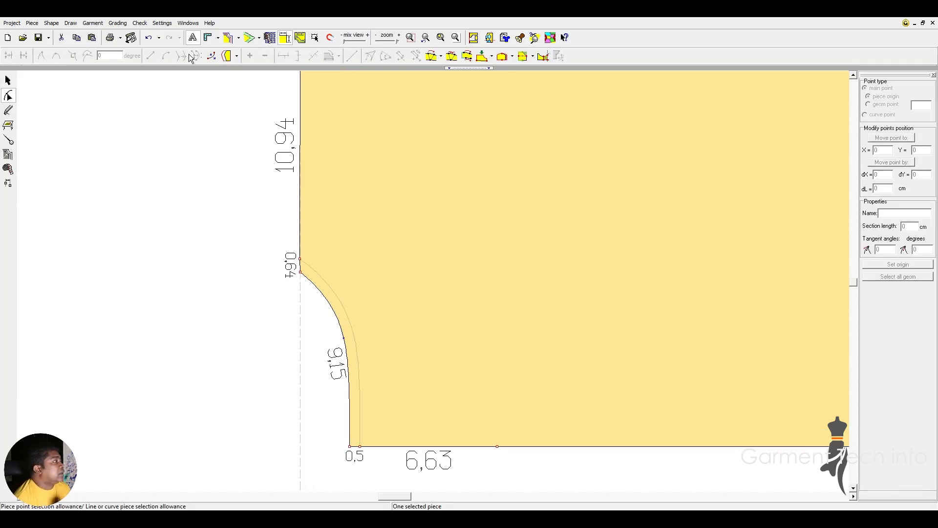
pyautogui.scroll(-1, 446, 234)
pyautogui.scroll(-5, 446, 235)
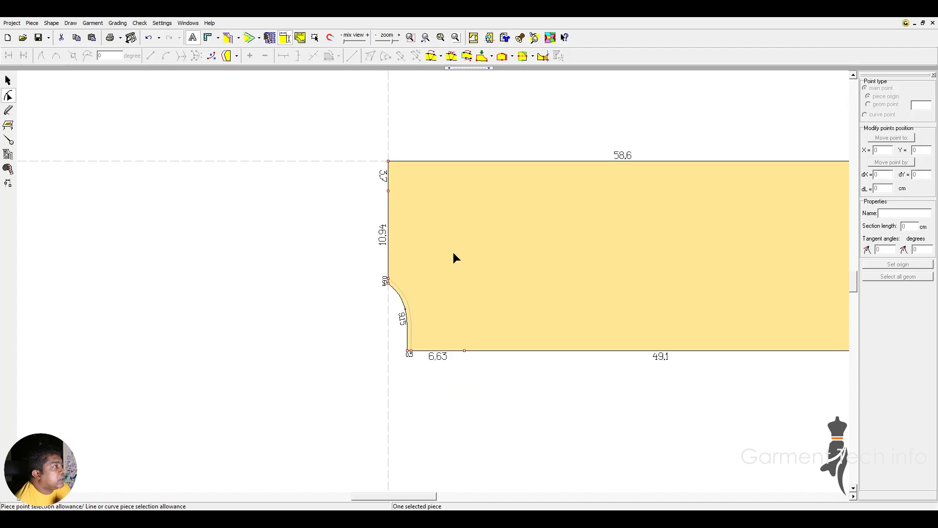
pyautogui.scroll(4, 453, 252)
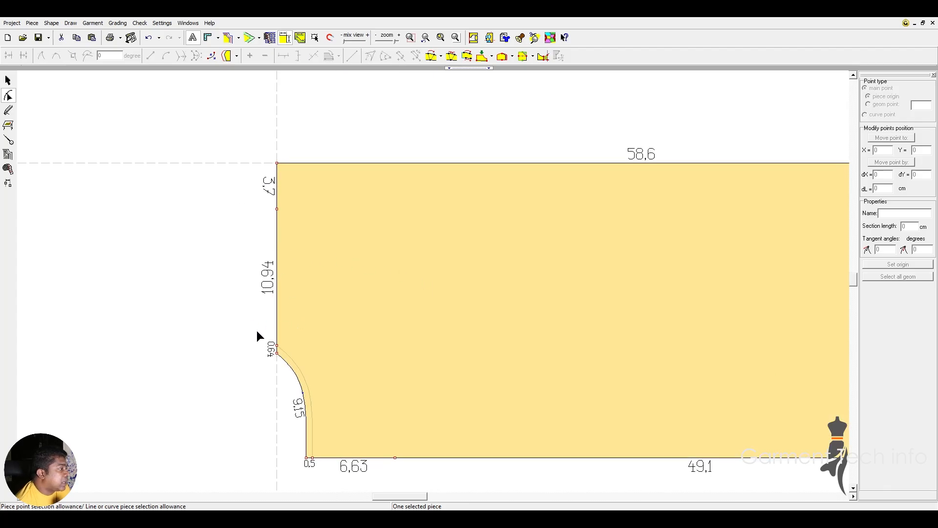
pyautogui.click(148, 37)
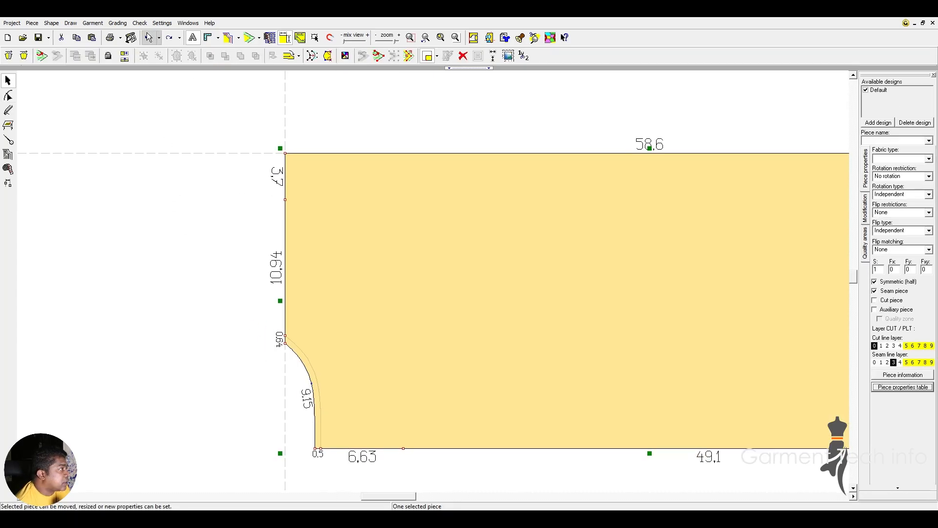
pyautogui.scroll(1, 450, 321)
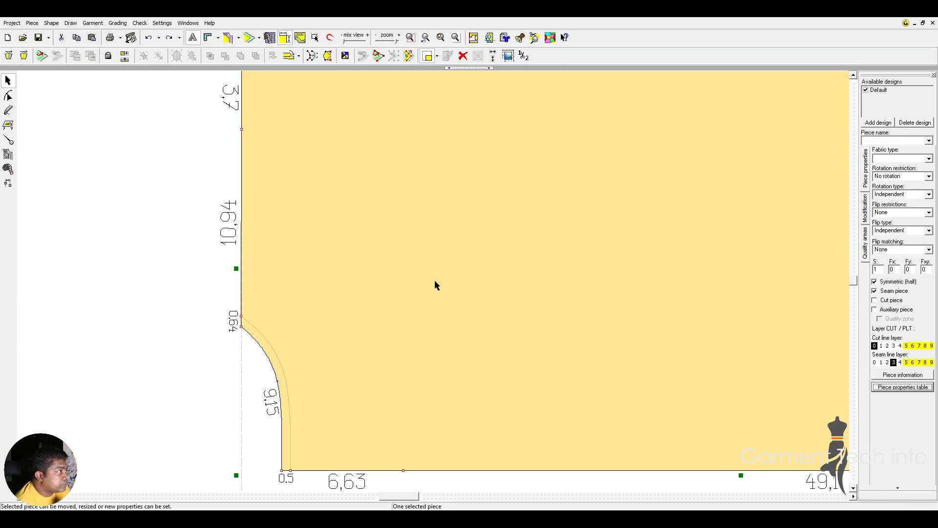
# Step: Move the edge point 3.7 cm below the upper corner 1 cm inward, to X = 1
pyautogui.click(8, 96)
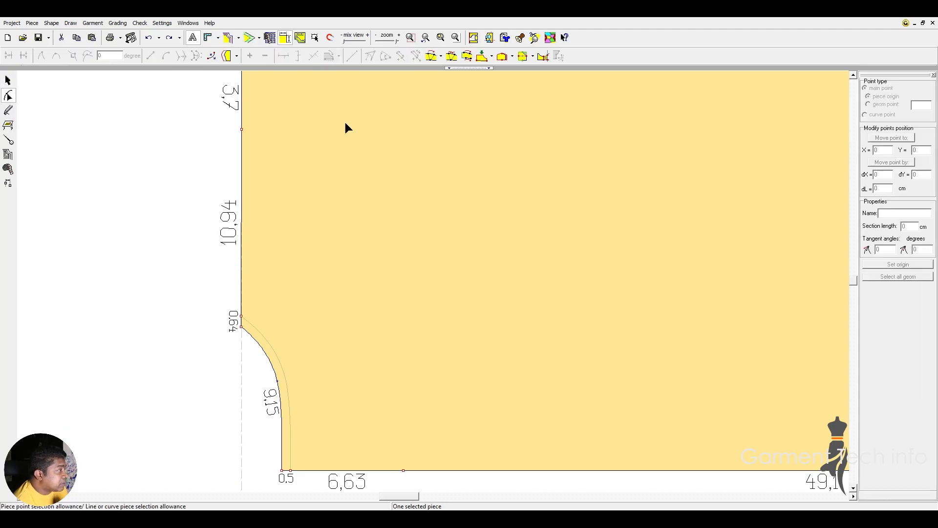
pyautogui.moveTo(214, 104); pyautogui.dragTo(259, 151)
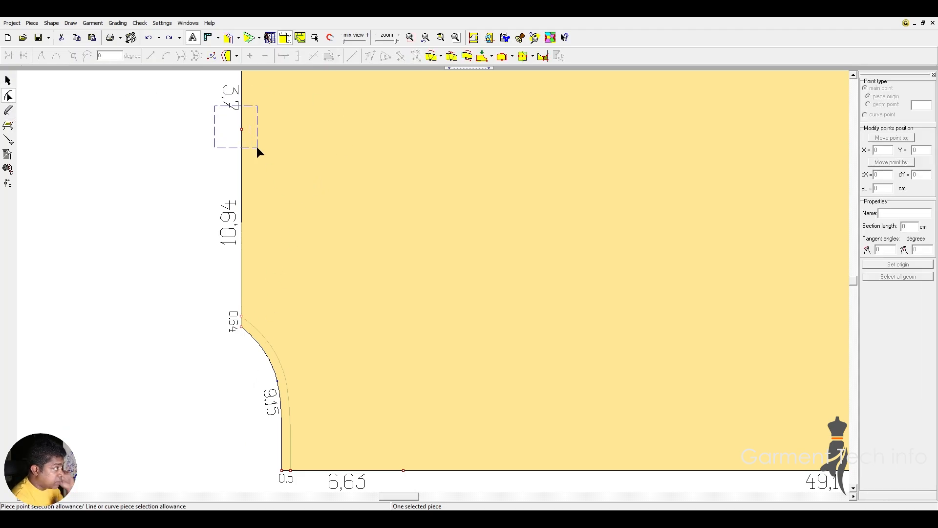
pyautogui.scroll(-1, 358, 155)
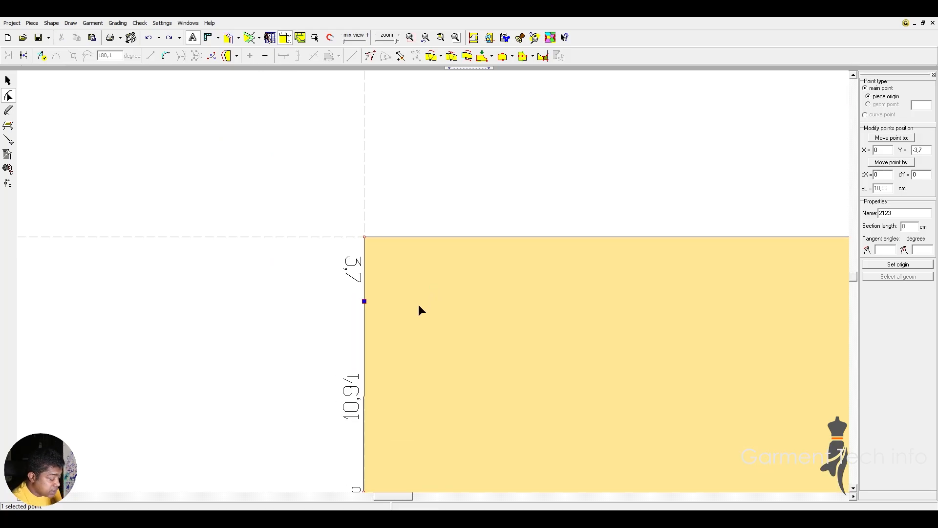
pyautogui.hotkey('ctrl', 'y')
pyautogui.scroll(-1, 330, 289)
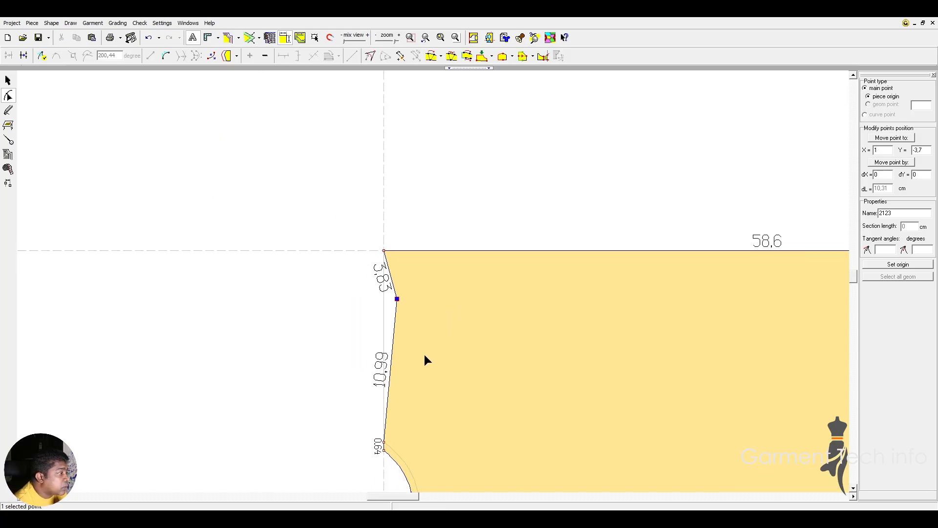
pyautogui.scroll(1, 424, 355)
# Step: Align the four points of the straight edge above the curve vertically
pyautogui.moveTo(335, 79); pyautogui.dragTo(476, 416)
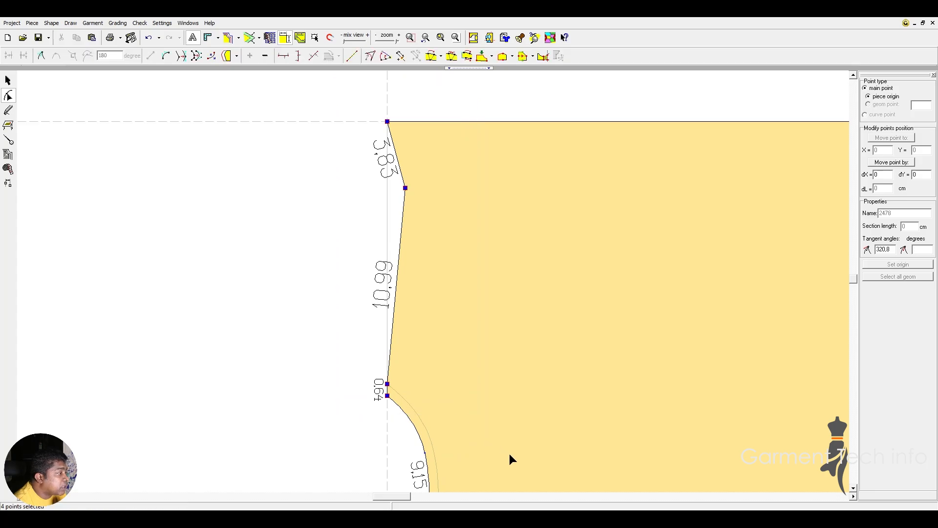
pyautogui.click(298, 56)
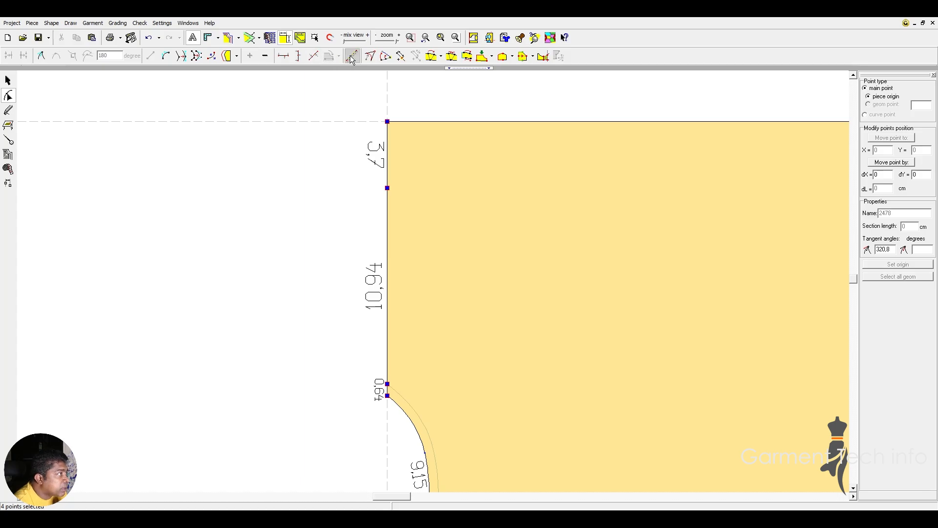
pyautogui.scroll(-5, 348, 56)
pyautogui.scroll(2, 435, 286)
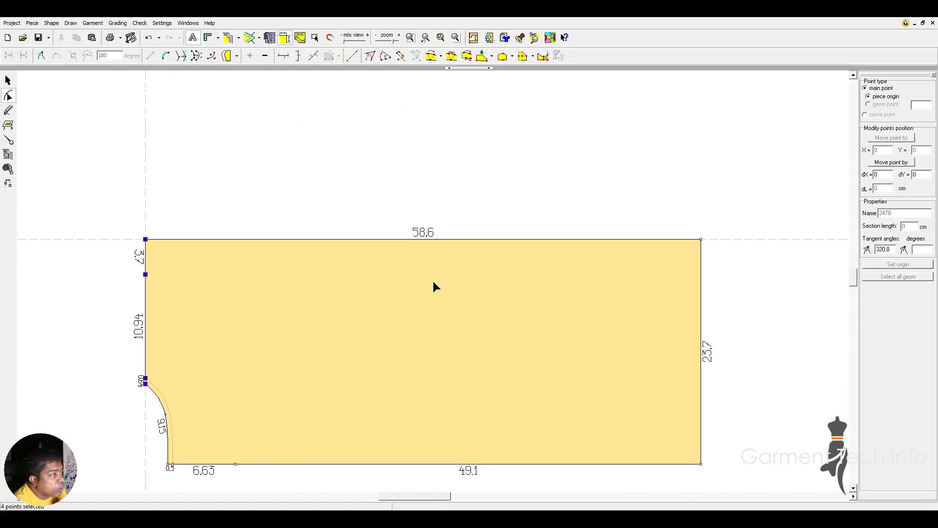
# Step: Divide the piece's straight upper edge into 5 equal sections and select the new dividing points
pyautogui.click(300, 239)
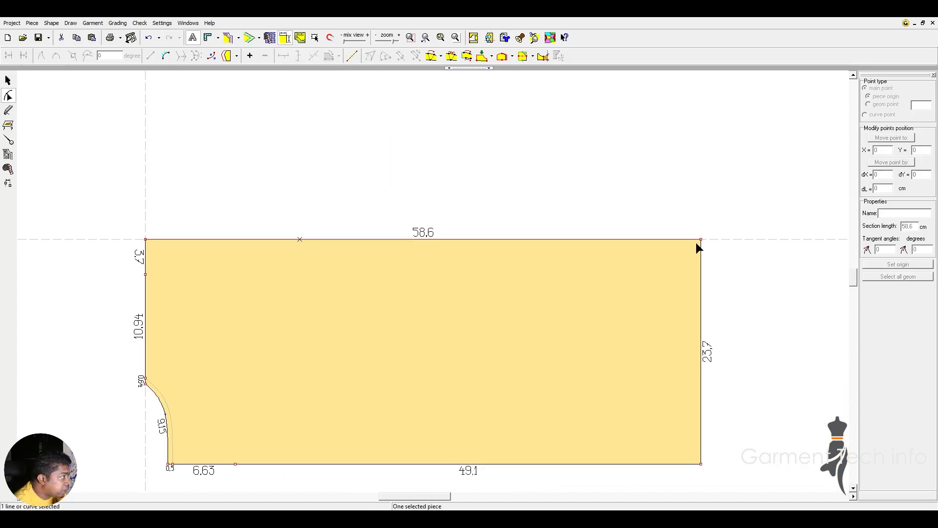
pyautogui.moveTo(84, 229); pyautogui.dragTo(734, 245)
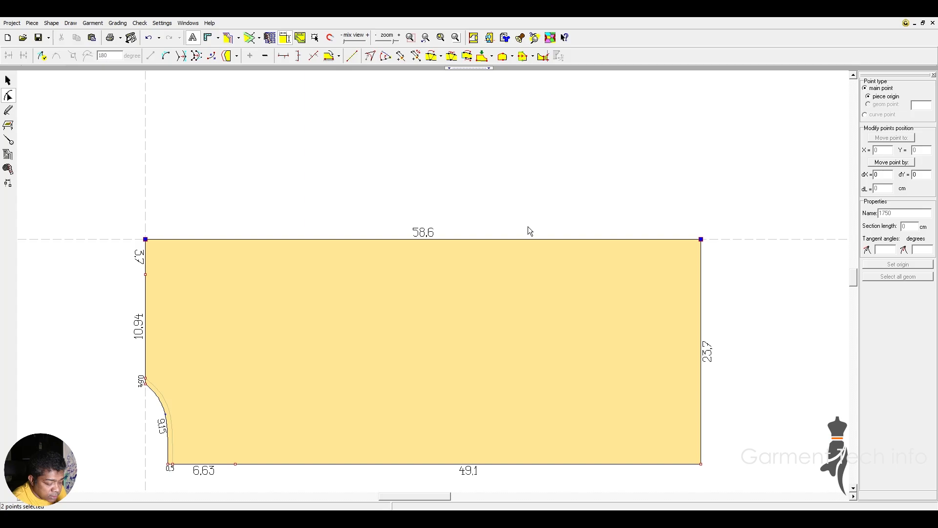
pyautogui.press('5')
pyautogui.moveTo(186, 211); pyautogui.dragTo(674, 267)
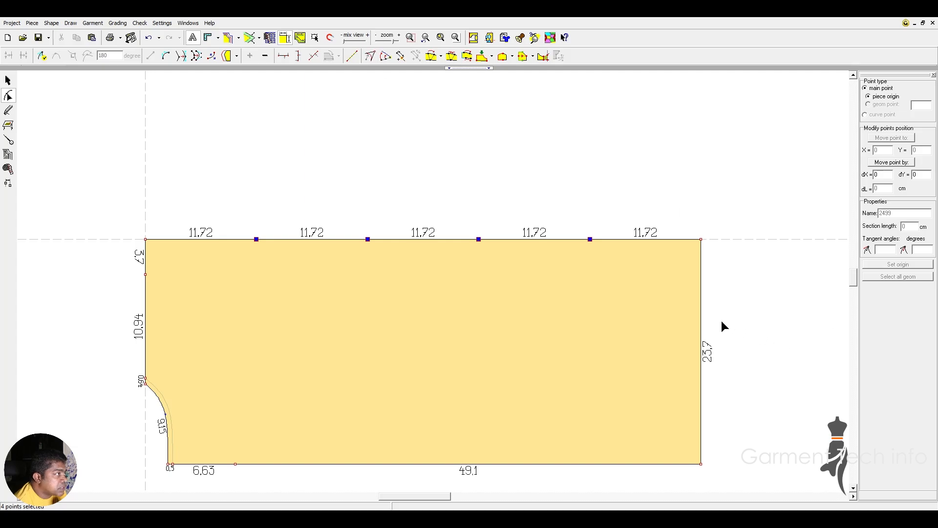
# Step: Try to round the upper corner by adding a point about 3 cm along each edge, deleting the corner point and curving the line, and undo it
pyautogui.click(701, 239)
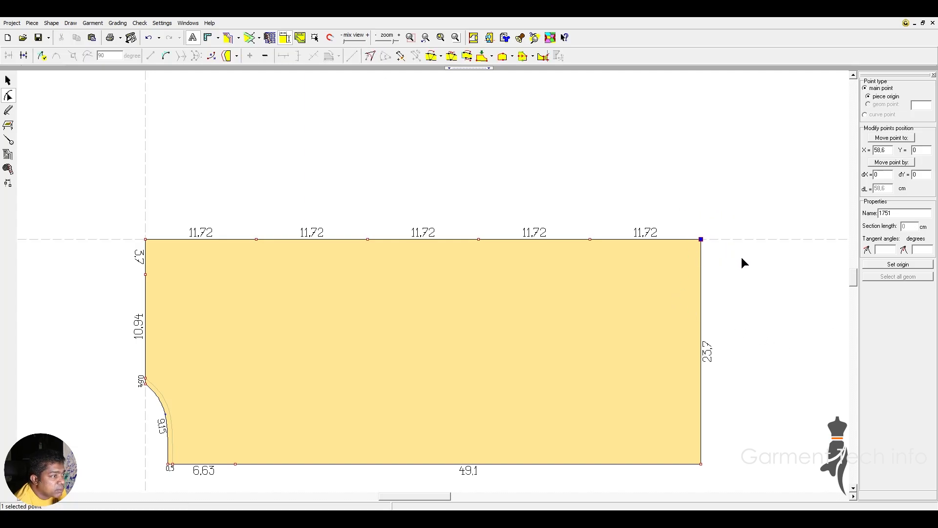
pyautogui.click(668, 239)
pyautogui.doubleClick(701, 268)
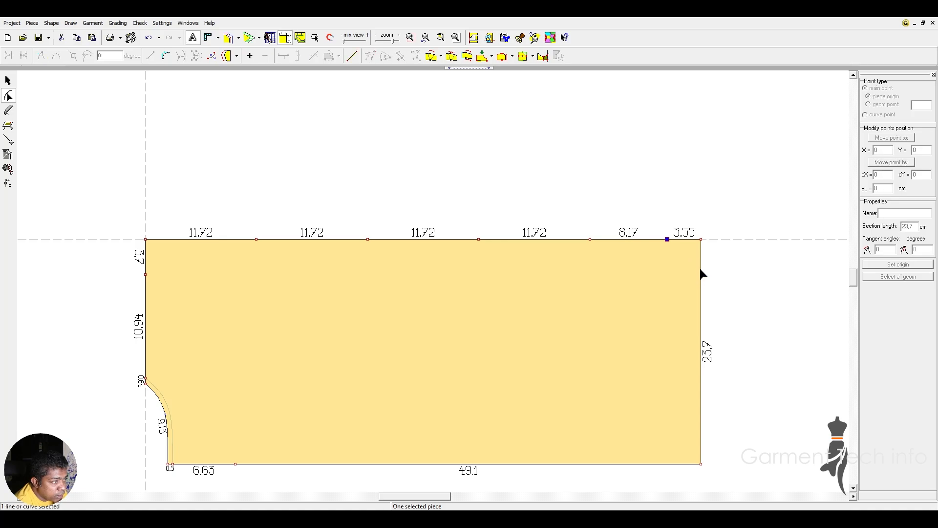
pyautogui.moveTo(691, 219); pyautogui.dragTo(716, 250)
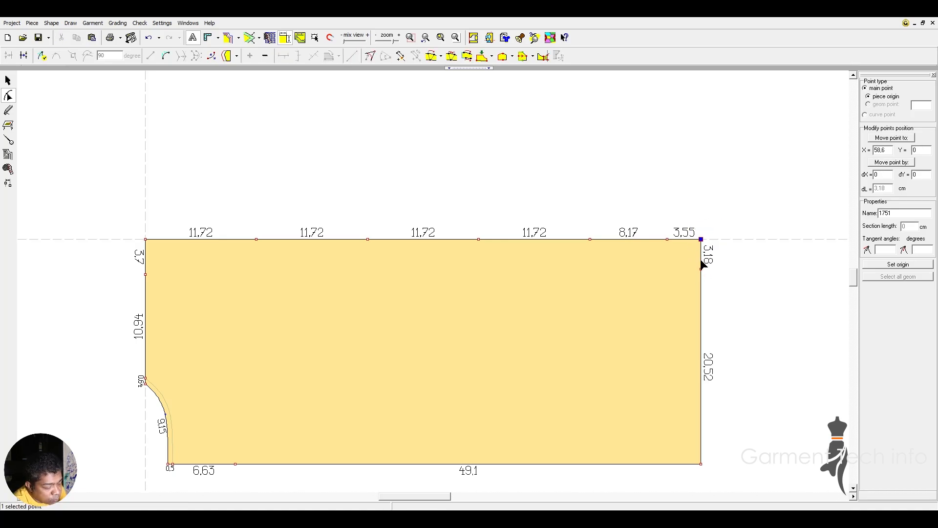
pyautogui.press('Delete')
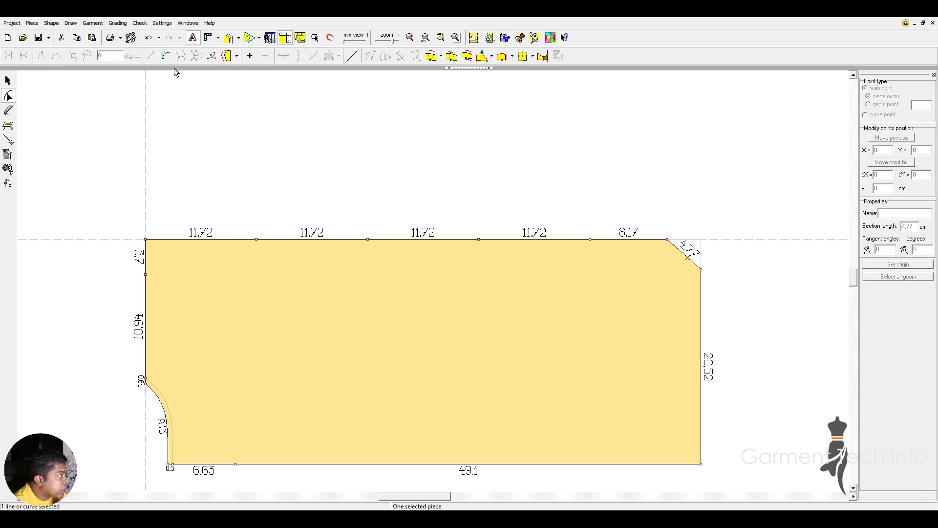
pyautogui.click(166, 56)
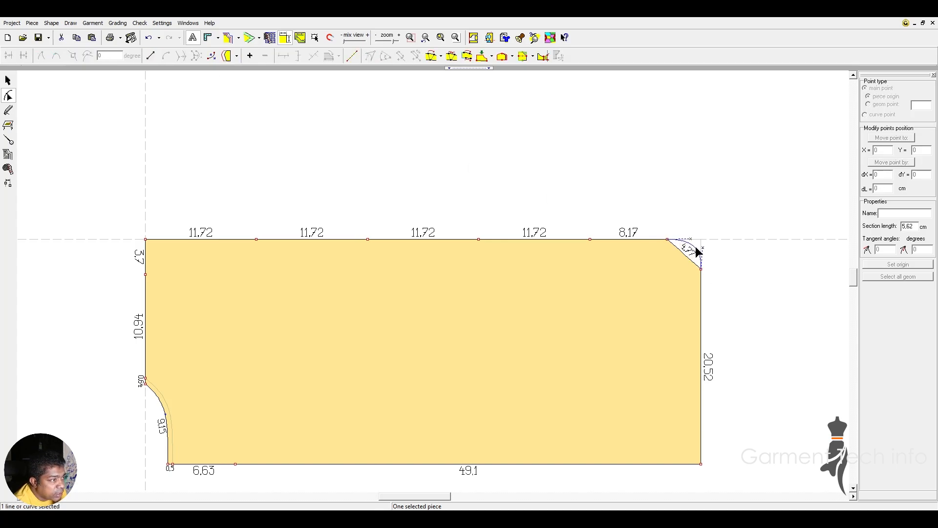
pyautogui.click(740, 396)
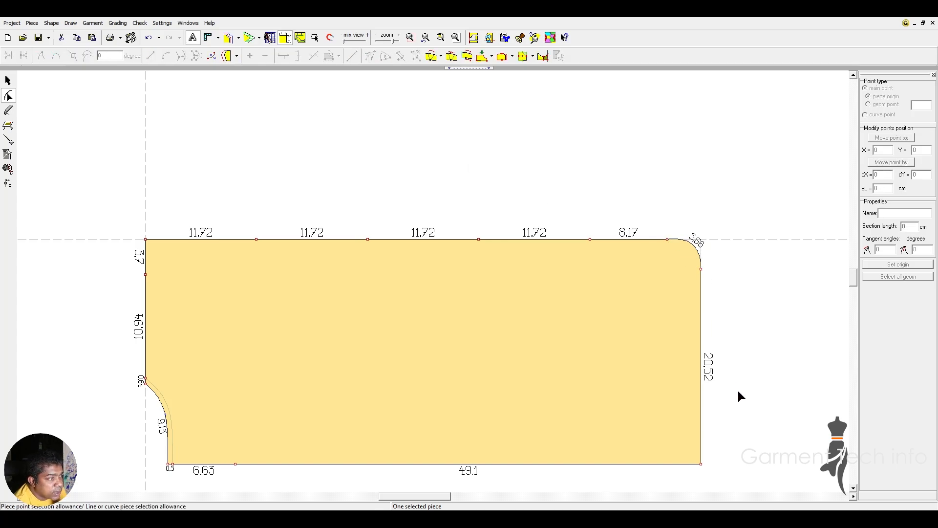
pyautogui.hotkey('ctrl', 'z')
pyautogui.hotkey('ctrl', 'z')
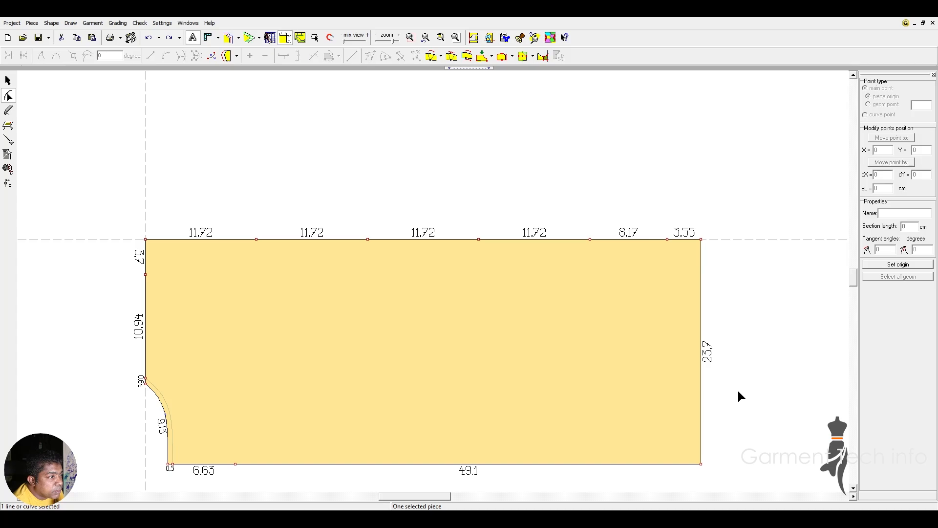
# Step: Delete the leftover point 3.55 cm from the upper corner and round that corner with a 4 cm radius
pyautogui.moveTo(606, 214); pyautogui.dragTo(683, 297)
pyautogui.press('Delete')
pyautogui.moveTo(697, 178); pyautogui.dragTo(723, 252)
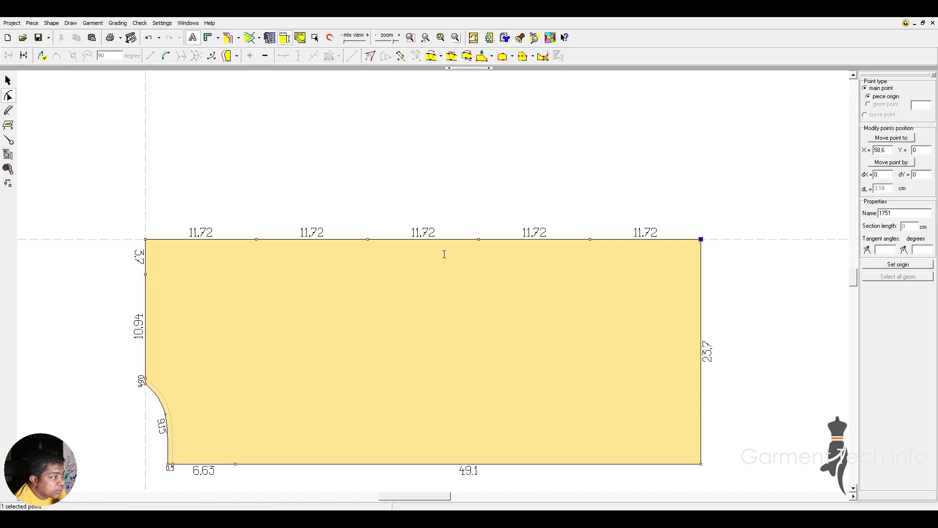
pyautogui.press('Return')
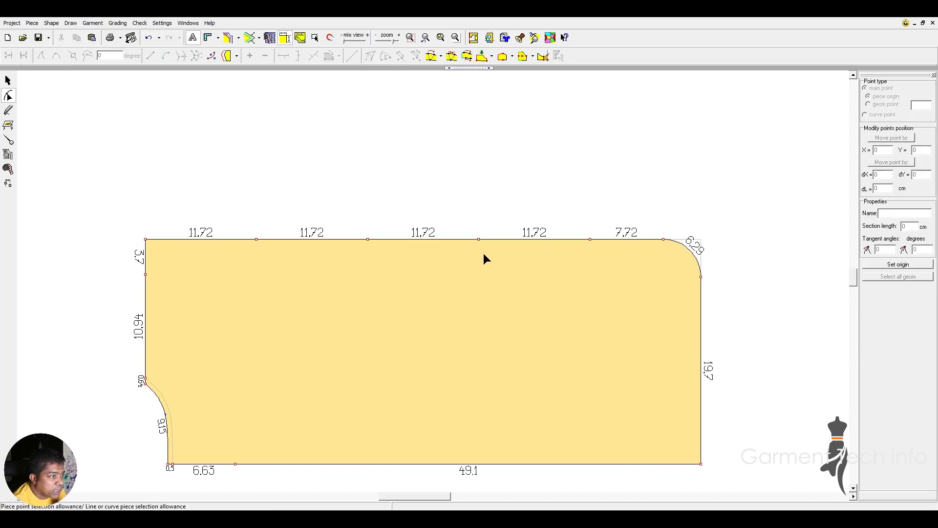
# Step: Rotate the edge point 3.7 cm below the upper corner inward about the point above the curve, keeping the section's length
pyautogui.scroll(-1, 370, 176)
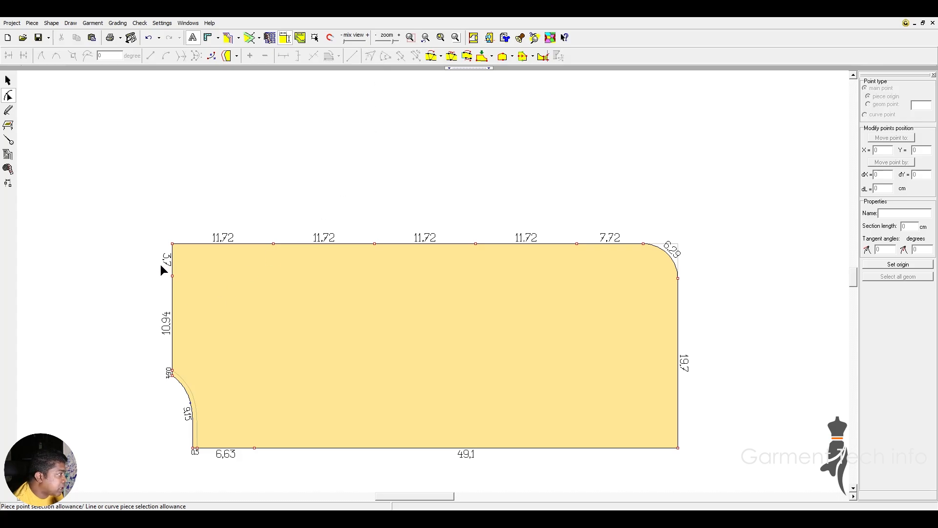
pyautogui.click(173, 283)
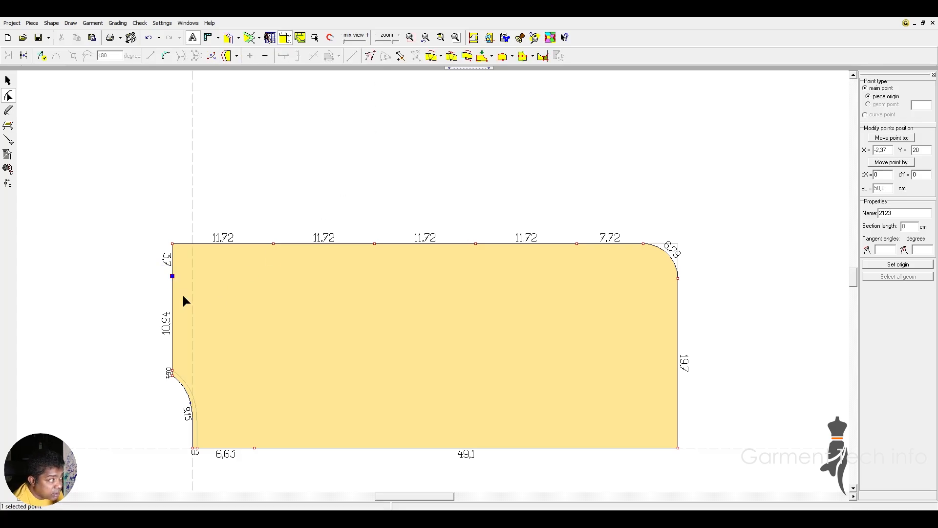
pyautogui.keyDown('shift'); pyautogui.moveTo(142, 356); pyautogui.dragTo(177, 372); pyautogui.keyUp('shift')
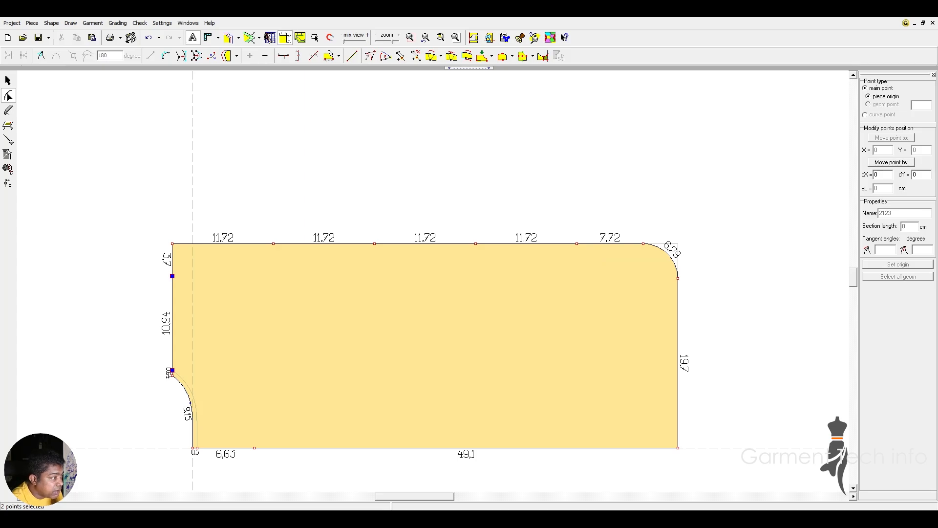
pyautogui.click(597, 247)
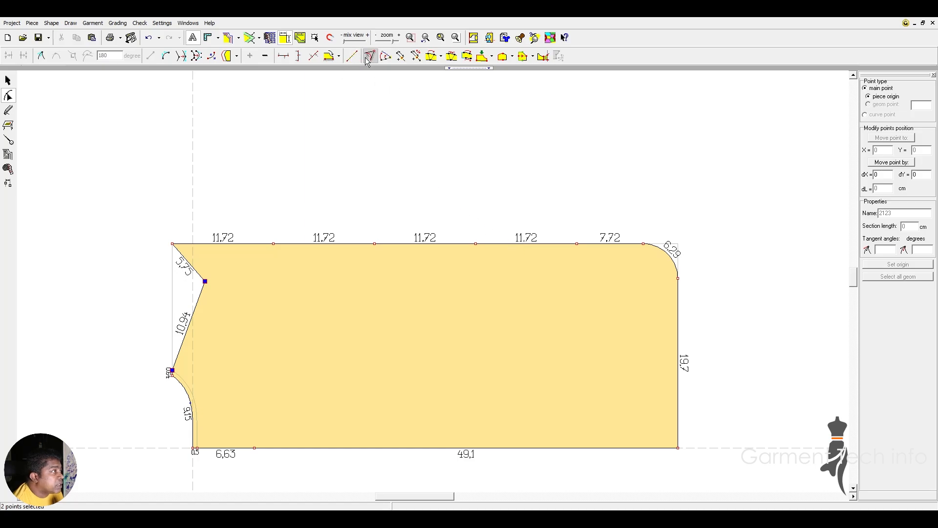
# Step: Delete the four dividing points on the upper edge and insert one point about 20.4 cm from the start of the rounded corner
pyautogui.moveTo(245, 211); pyautogui.dragTo(597, 311)
pyautogui.press('Delete')
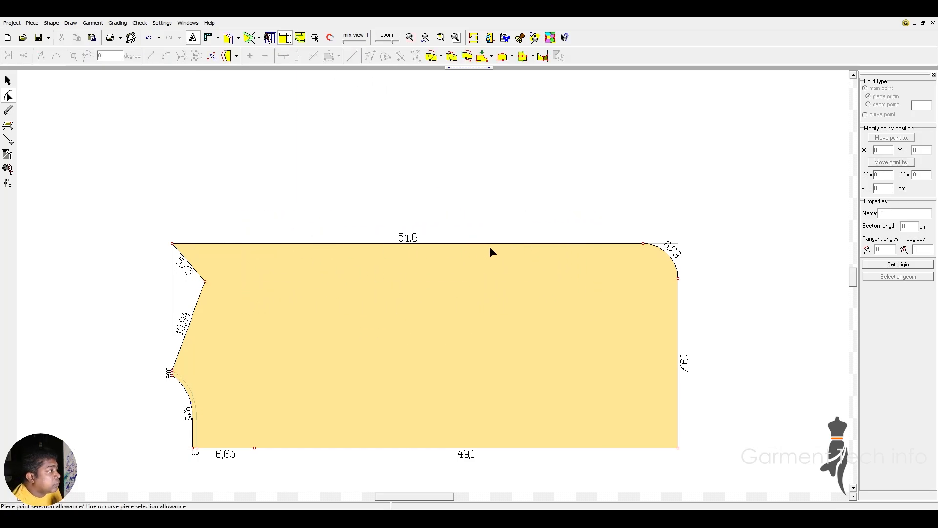
pyautogui.click(468, 244)
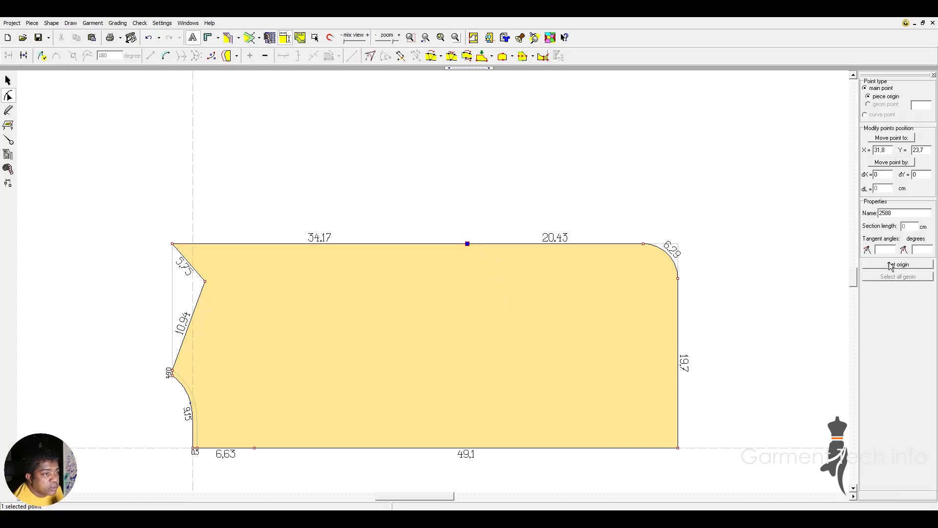
# Step: Add a point 10 cm to each side of the inserted point on the upper edge and select each one
pyautogui.moveTo(408, 226); pyautogui.dragTo(485, 285)
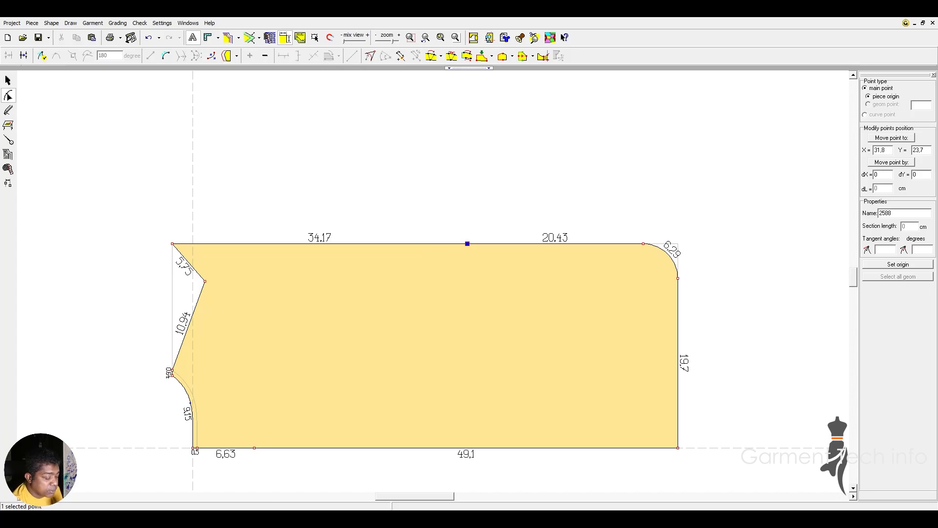
pyautogui.click(556, 279)
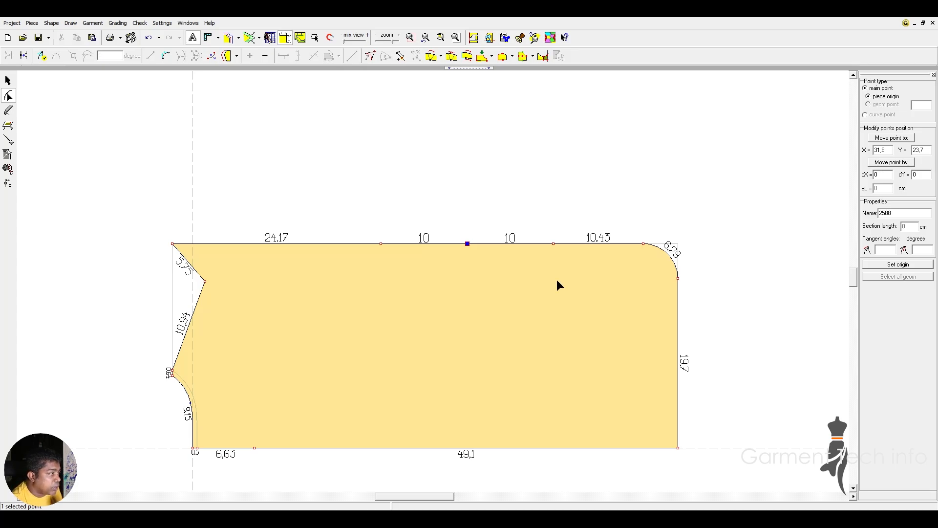
pyautogui.moveTo(535, 224); pyautogui.dragTo(580, 265)
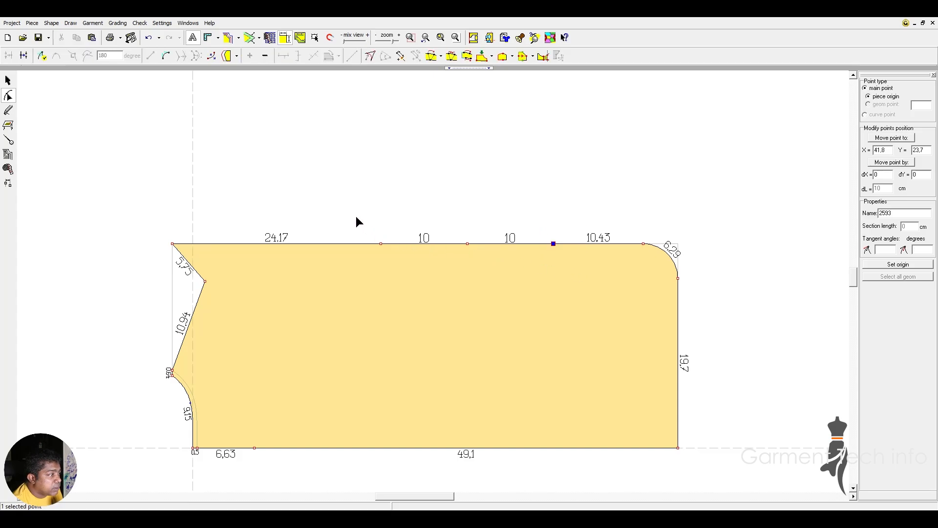
pyautogui.moveTo(356, 216); pyautogui.dragTo(410, 324)
pyautogui.moveTo(454, 229); pyautogui.dragTo(481, 271)
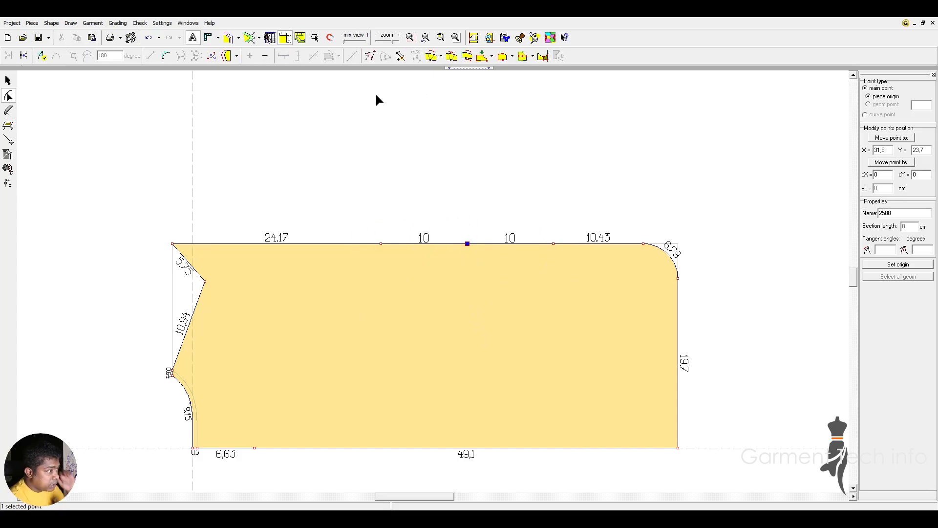
# Step: Insert a point 1.5 cm from the first of two selected points on the upper edge, and delete all four added points
pyautogui.click(364, 228)
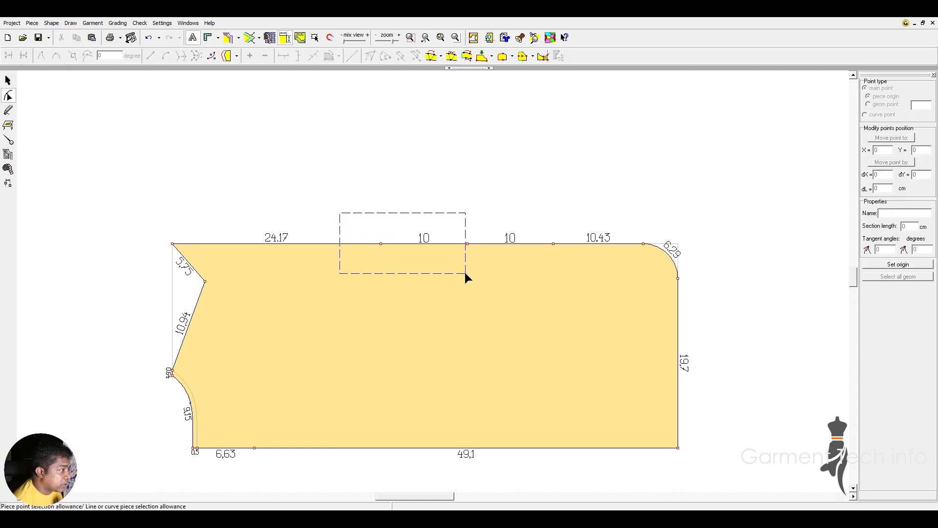
pyautogui.moveTo(466, 273); pyautogui.dragTo(466, 275)
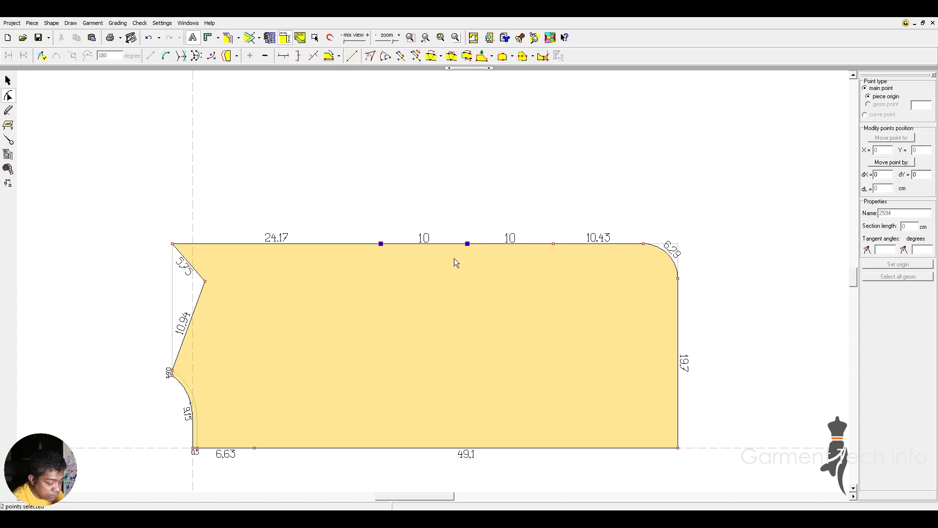
pyautogui.click(393, 243)
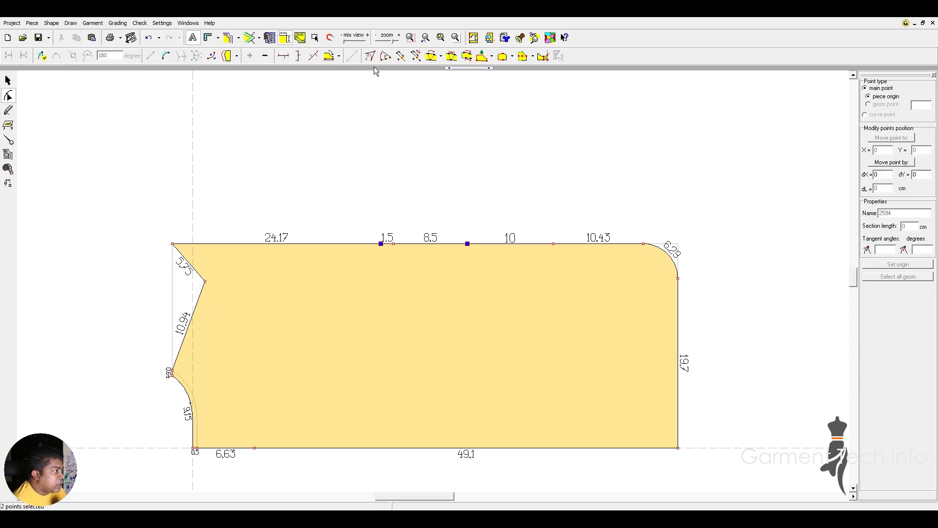
pyautogui.moveTo(324, 185); pyautogui.dragTo(602, 326)
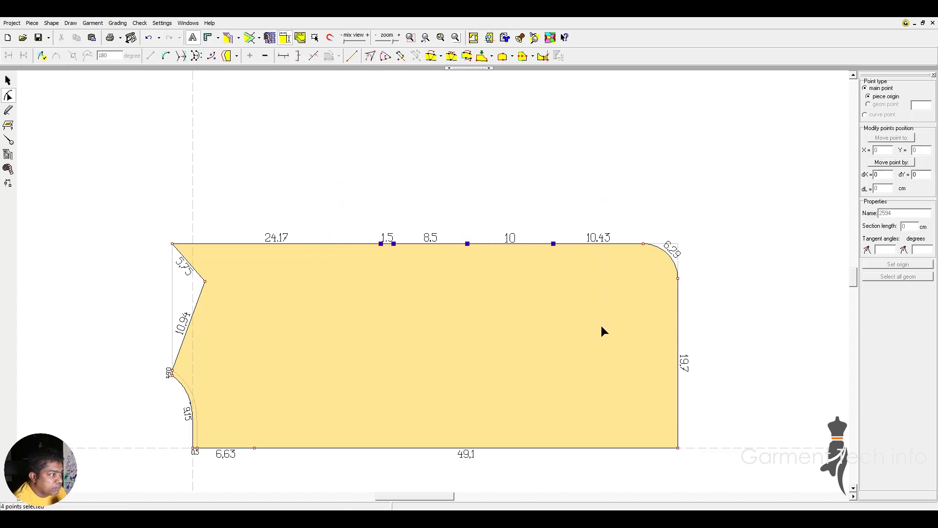
pyautogui.press('Delete')
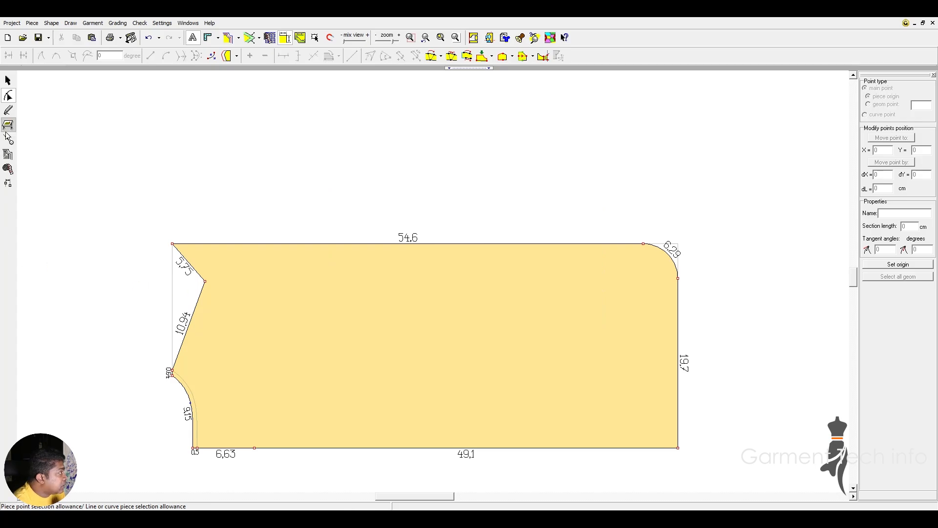
# Step: Switch to the internal elements mode and display the seam allowance of the selected piece
pyautogui.click(10, 141)
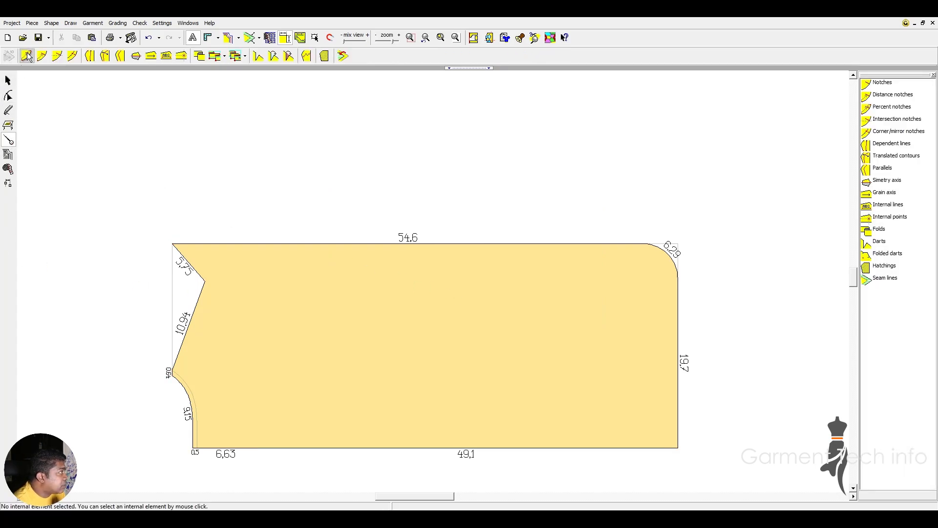
pyautogui.click(318, 271)
pyautogui.click(249, 39)
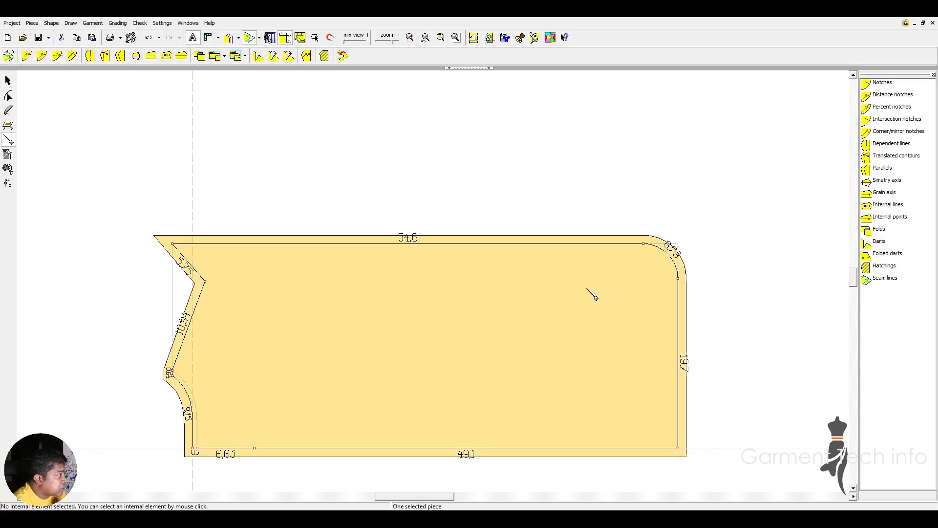
pyautogui.scroll(1, 435, 286)
pyautogui.scroll(-1, 442, 301)
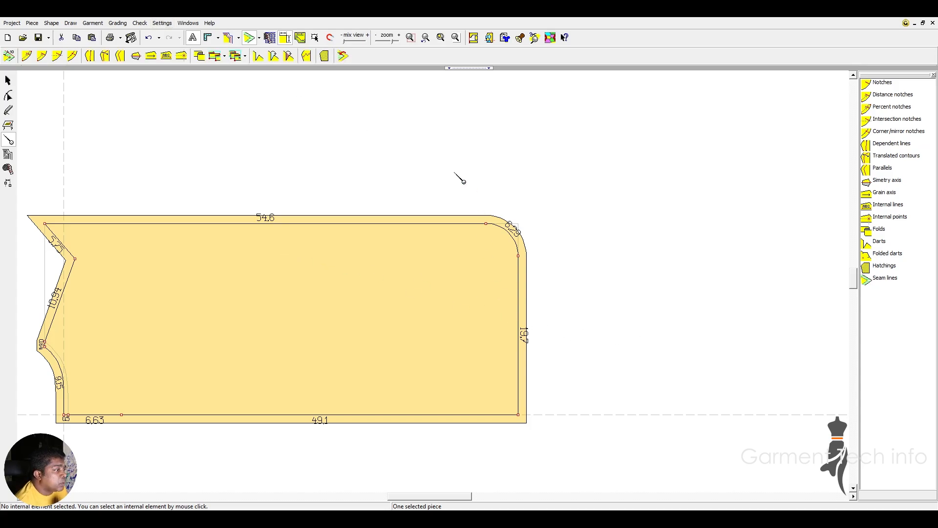
# Step: Set the seam allowance width to 3 cm along the rounded corner and the straight edge below it
pyautogui.click(665, 472)
pyautogui.click(491, 333)
pyautogui.click(606, 351)
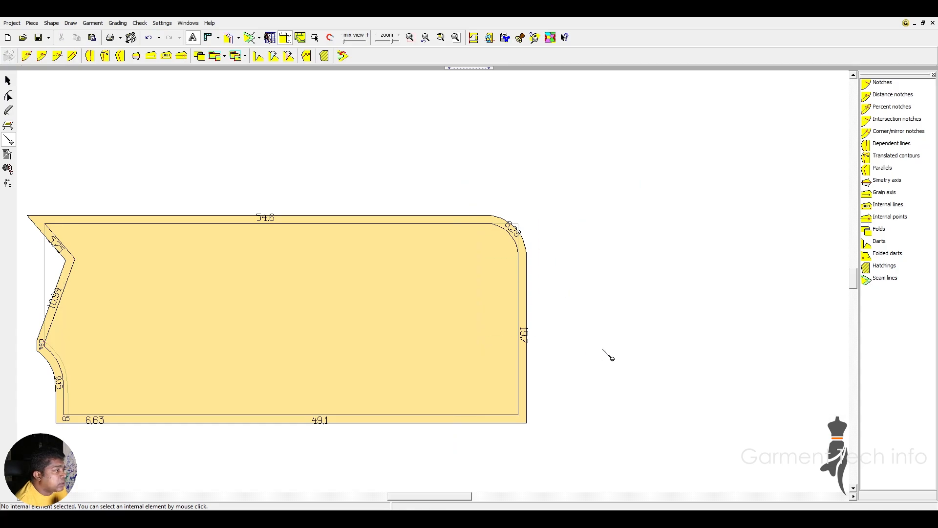
pyautogui.click(515, 317)
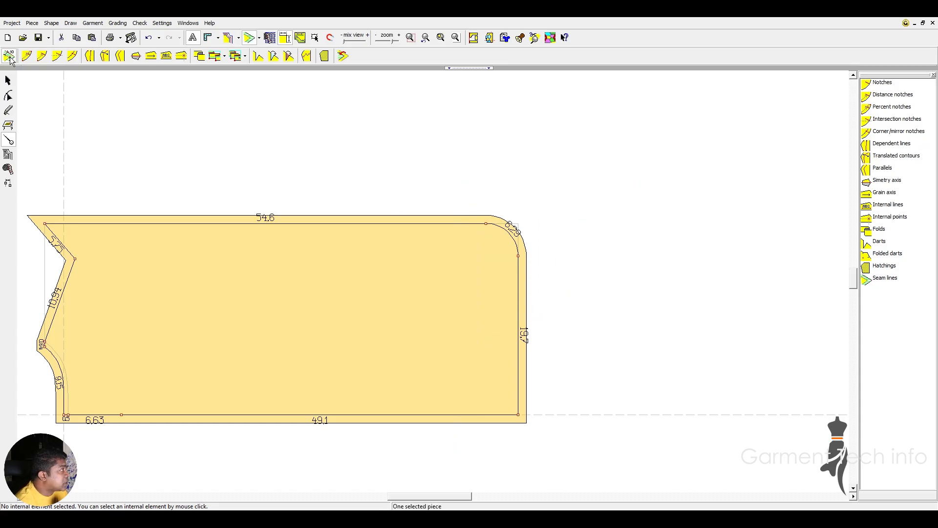
pyautogui.click(9, 140)
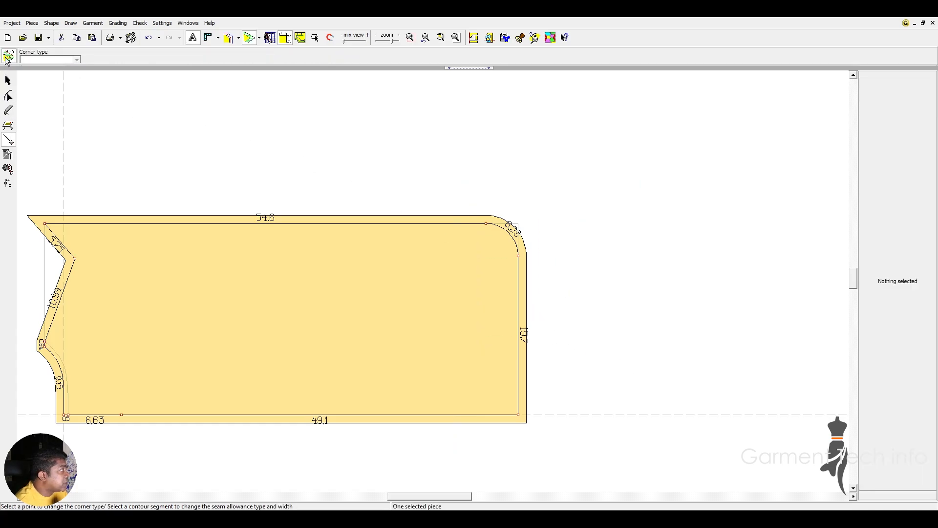
pyautogui.moveTo(412, 172); pyautogui.dragTo(557, 445)
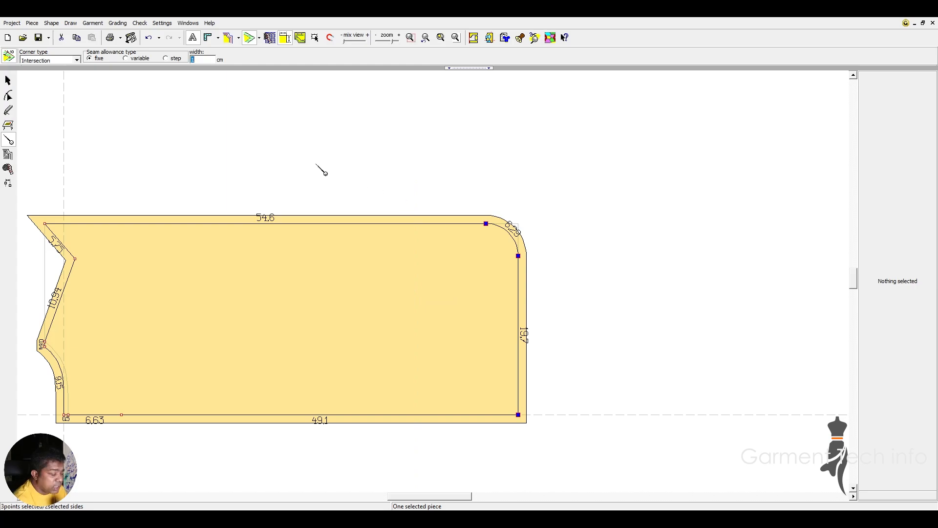
pyautogui.write('3')
pyautogui.press('Return')
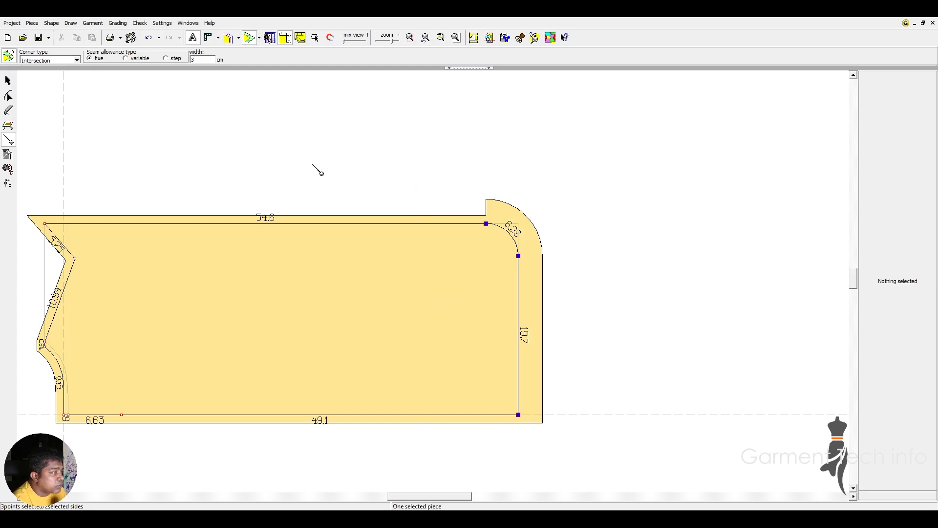
# Step: Try the Step, Next Symmetry and Trim seam corner types where the upper edge meets the rounded corner, and leave the point on Mitered
pyautogui.click(519, 269)
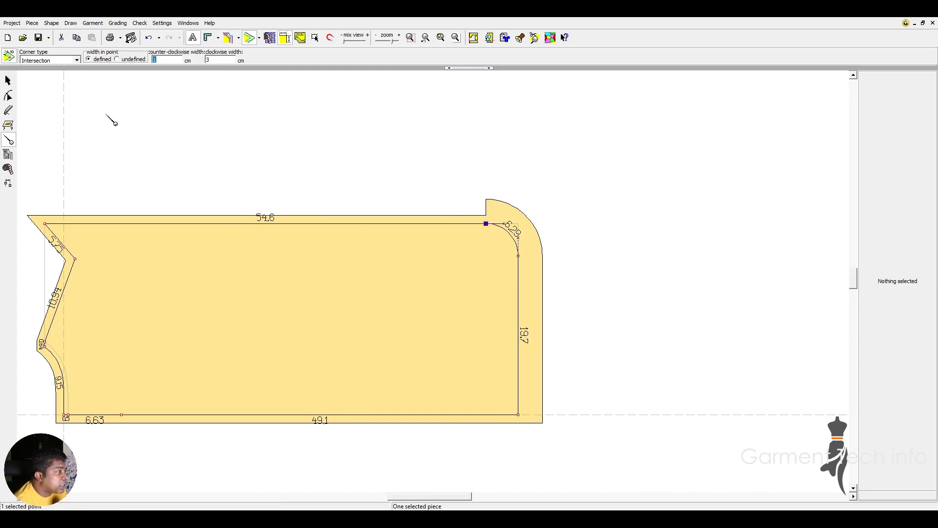
pyautogui.click(75, 61)
pyautogui.click(60, 122)
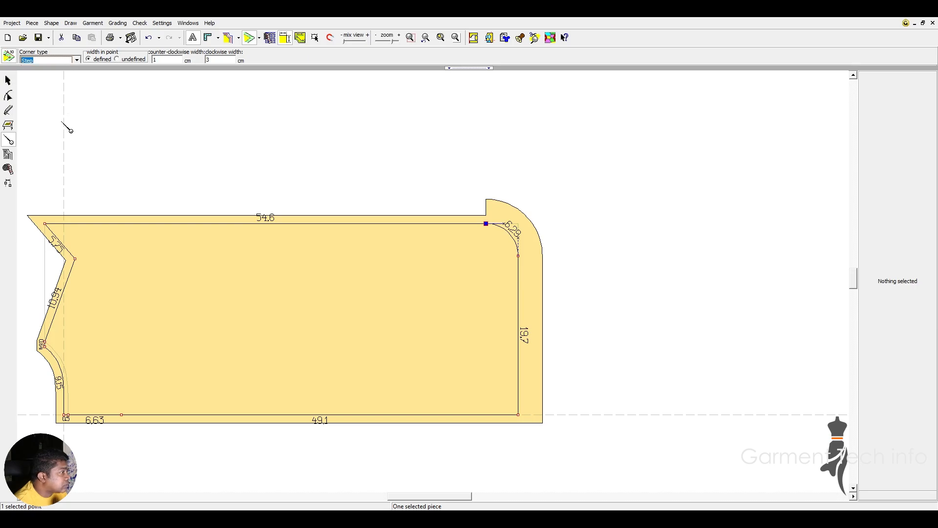
pyautogui.press('Up')
pyautogui.press('Up')
pyautogui.press('Up')
pyautogui.press('Up')
pyautogui.press('Up')
pyautogui.press('Up')
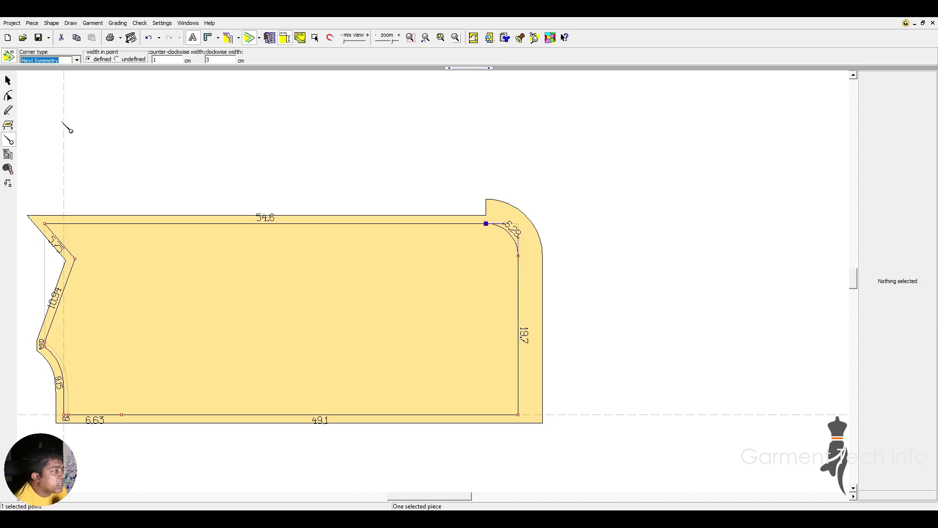
pyautogui.press('Up')
pyautogui.press('Up')
pyautogui.press('Up')
pyautogui.press('Up')
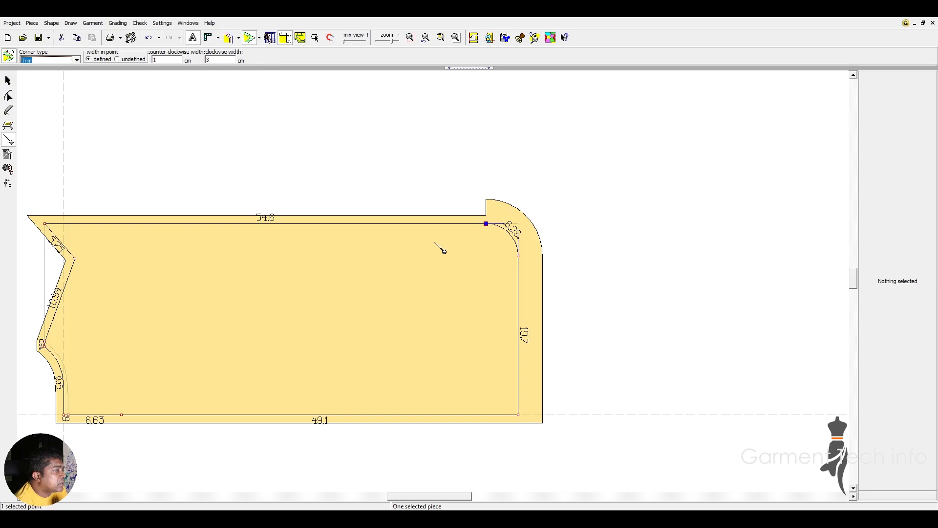
pyautogui.moveTo(464, 194); pyautogui.dragTo(518, 257)
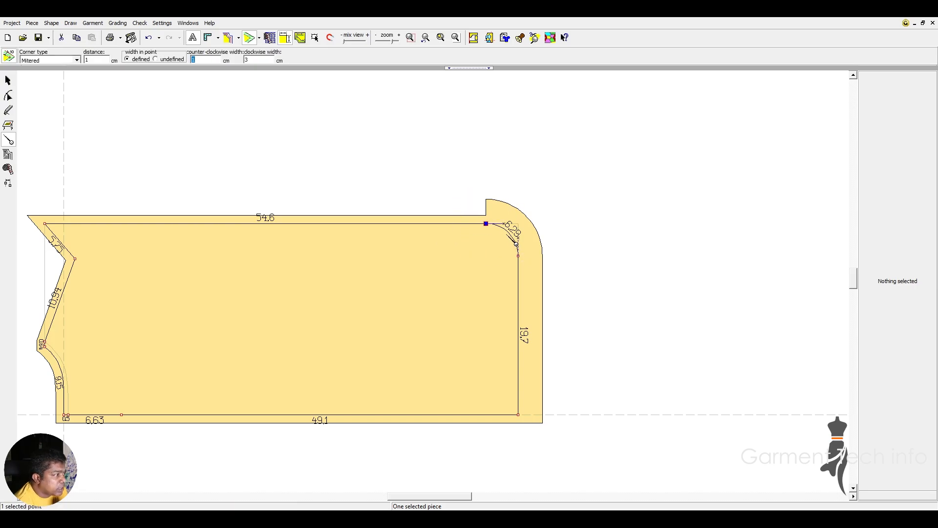
pyautogui.click(374, 287)
pyautogui.scroll(-1, 474, 301)
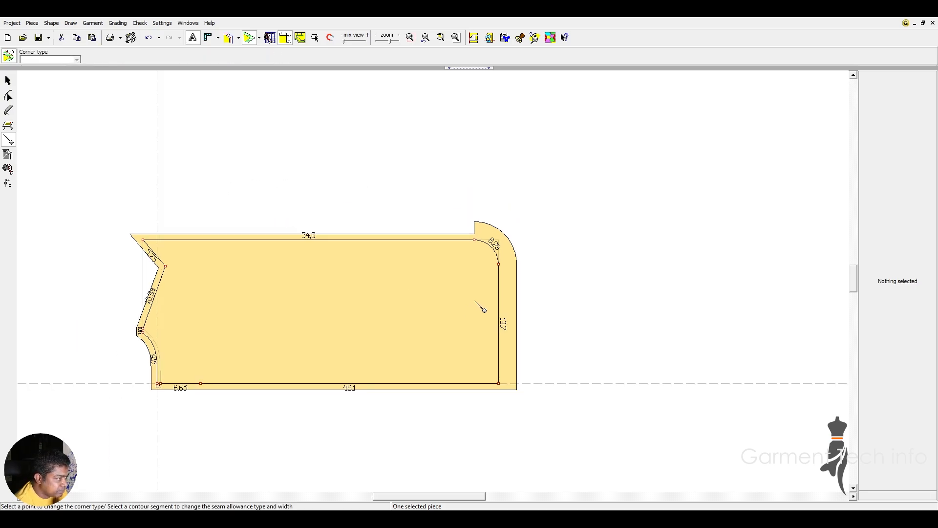
pyautogui.scroll(1, 474, 301)
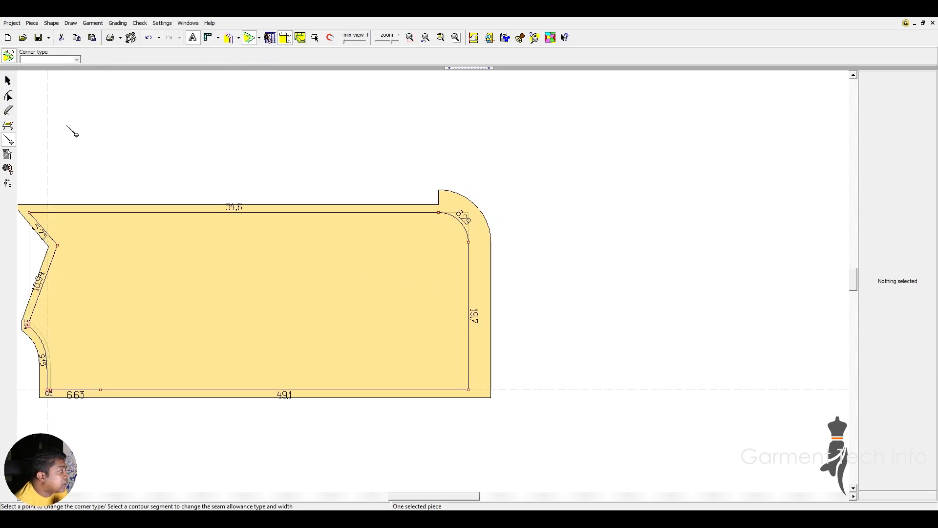
# Step: Add a percent notch to the piece's upper edge and set its position to 20 percent
pyautogui.click(8, 81)
pyautogui.click(9, 139)
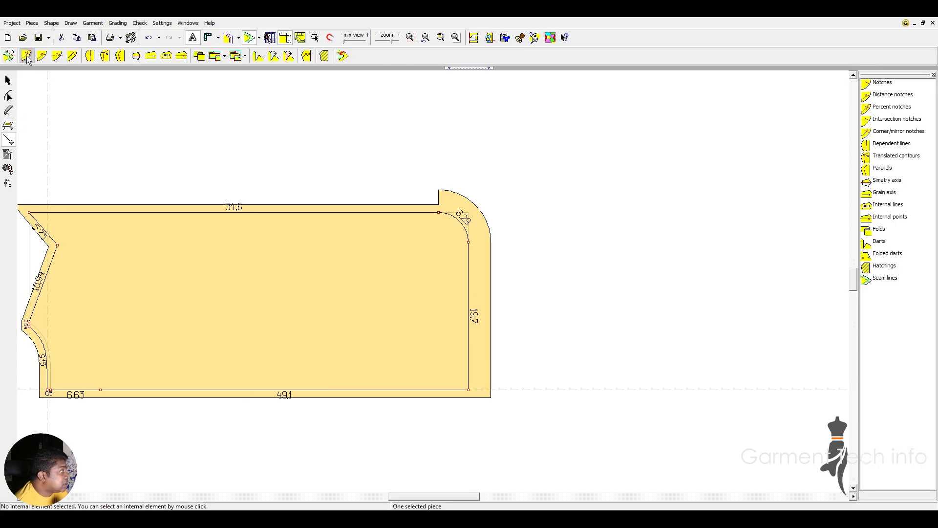
pyautogui.click(27, 56)
pyautogui.click(239, 210)
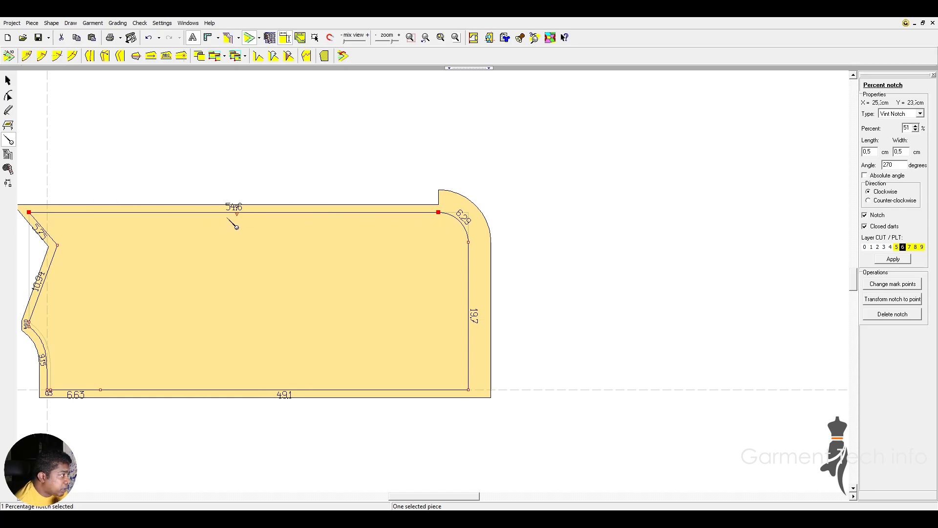
pyautogui.doubleClick(907, 127)
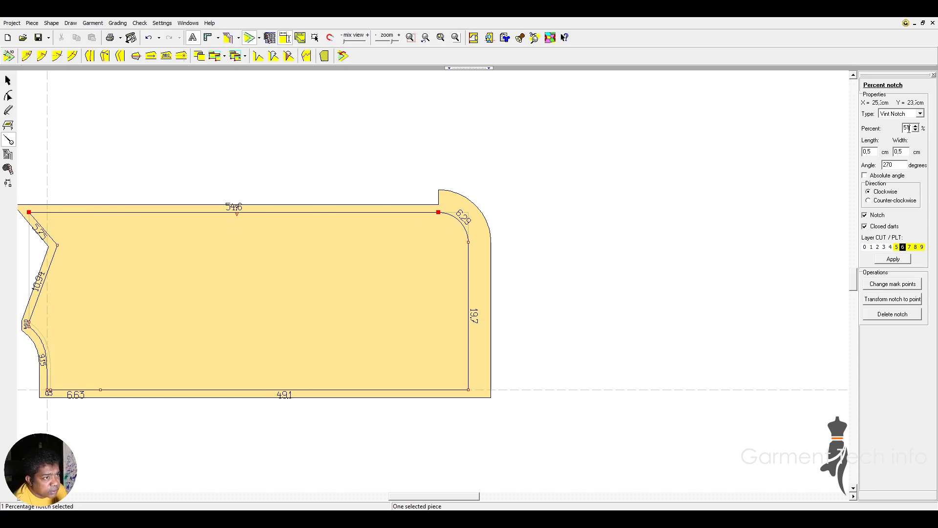
pyautogui.write('2')
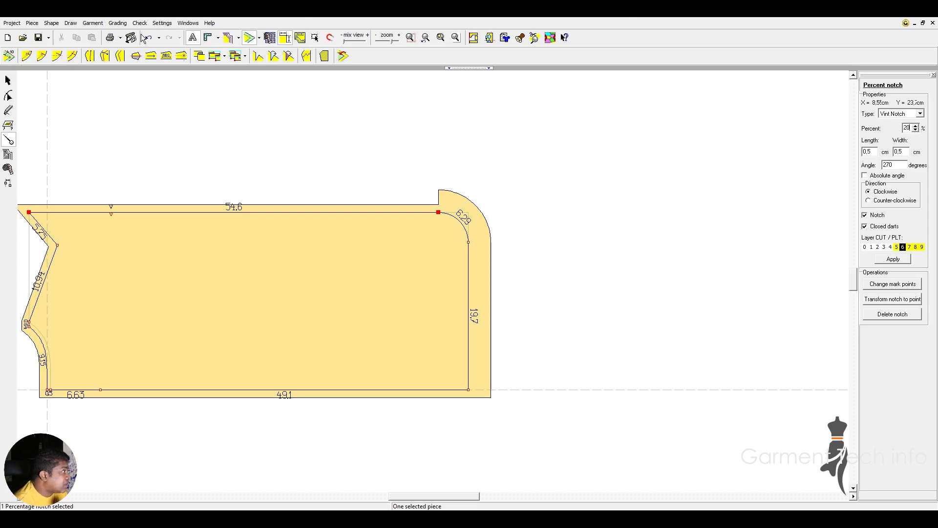
# Step: Add a distance notch at the upper end of the short curved edge and open its notch type choices
pyautogui.click(8, 80)
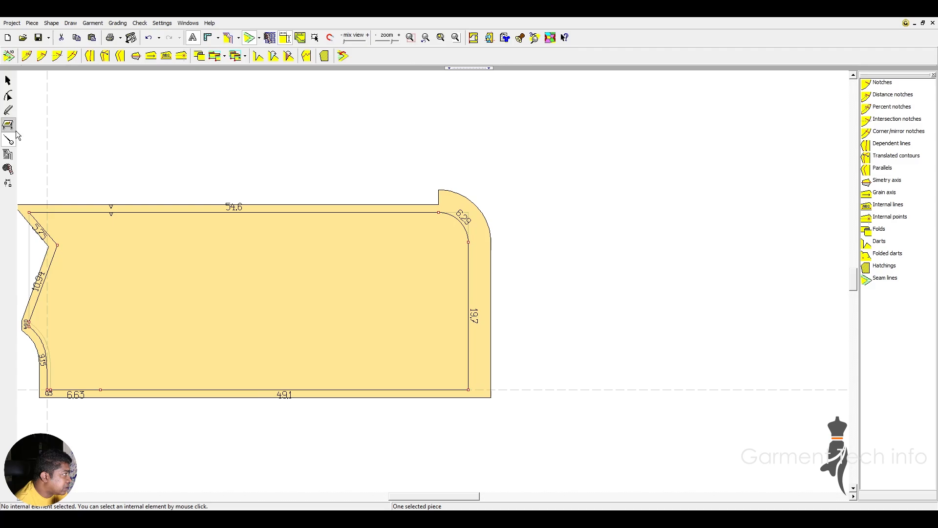
pyautogui.click(41, 56)
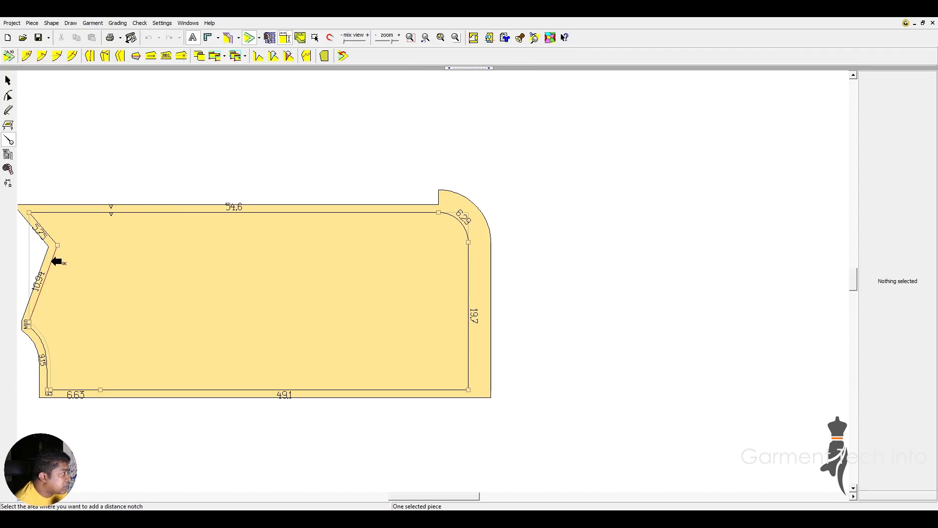
pyautogui.click(28, 326)
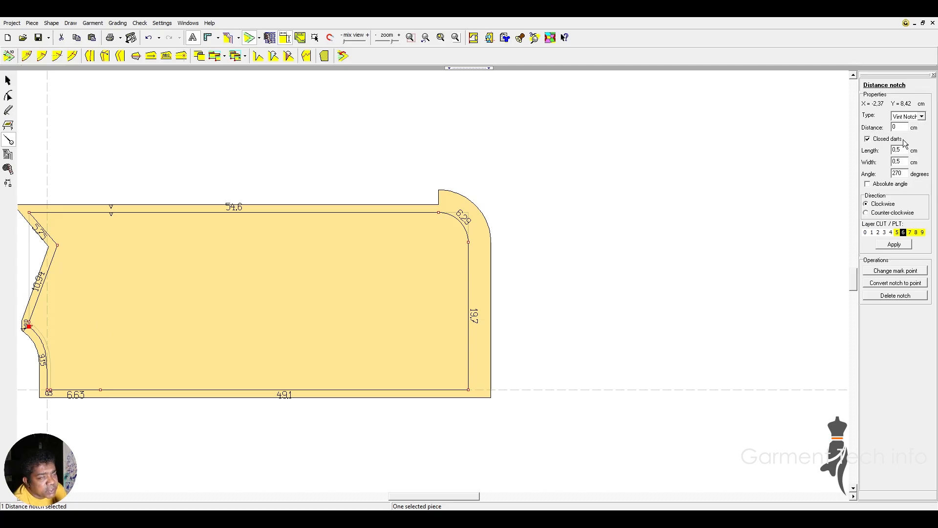
pyautogui.click(921, 117)
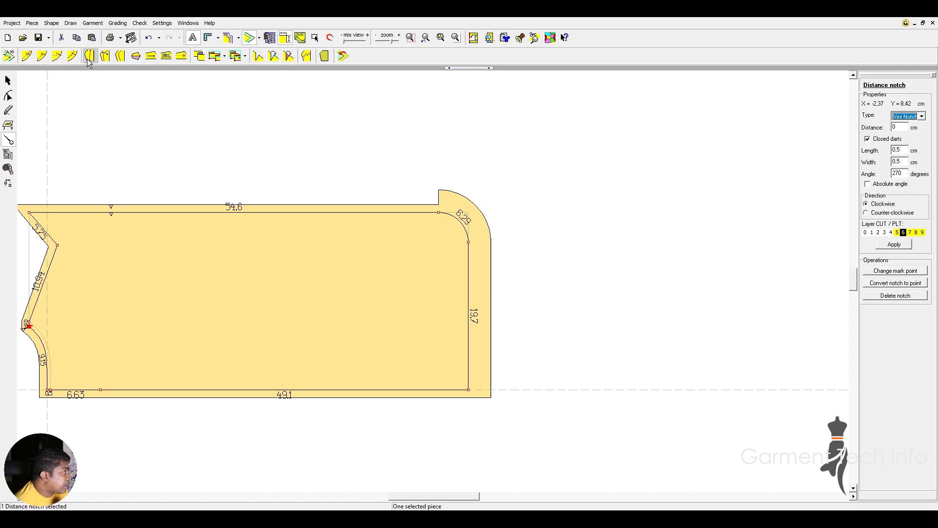
# Step: Add a dependent line to the upper edge at a distance of -5 cm and cut the piece along it
pyautogui.click(7, 79)
pyautogui.click(8, 140)
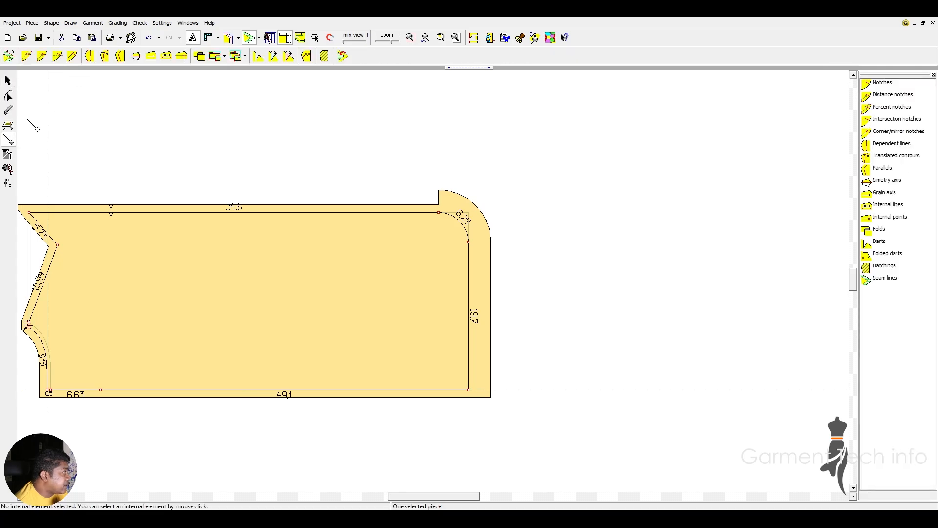
pyautogui.click(90, 56)
pyautogui.click(197, 212)
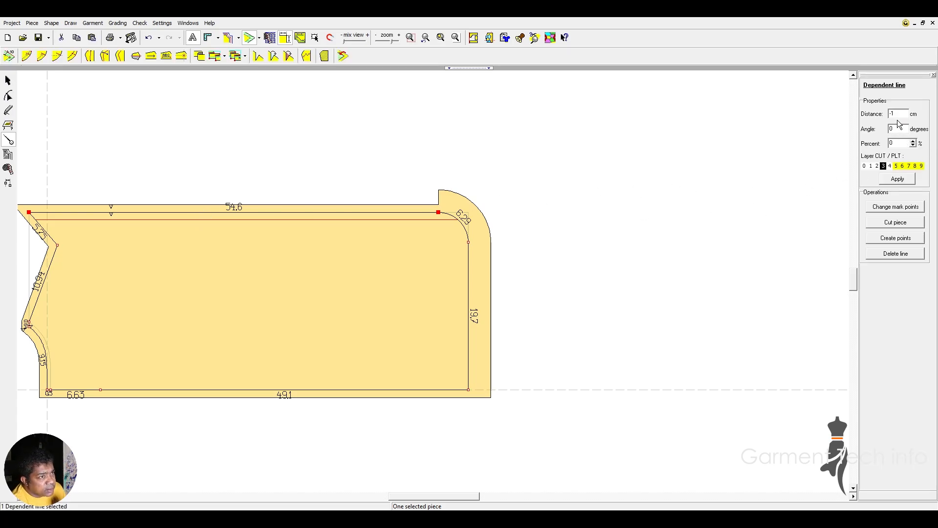
pyautogui.moveTo(901, 113); pyautogui.dragTo(878, 117)
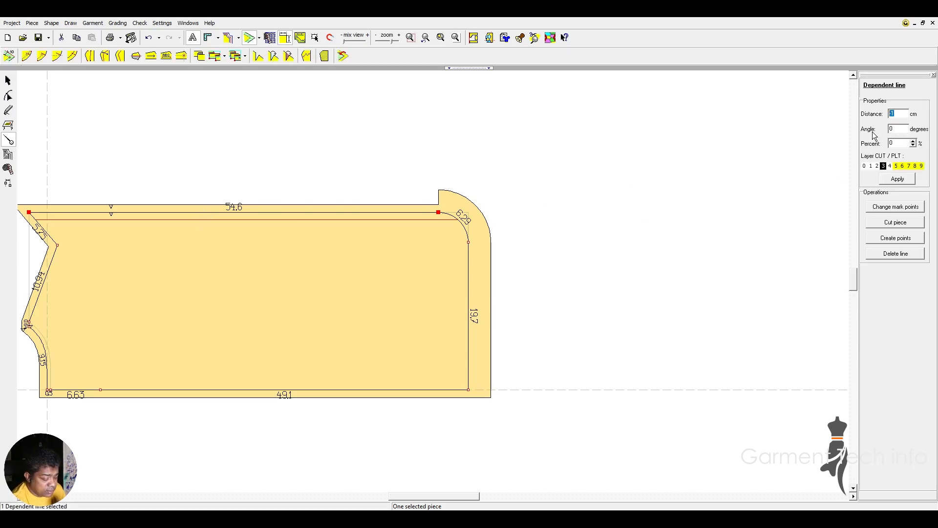
pyautogui.write('-5')
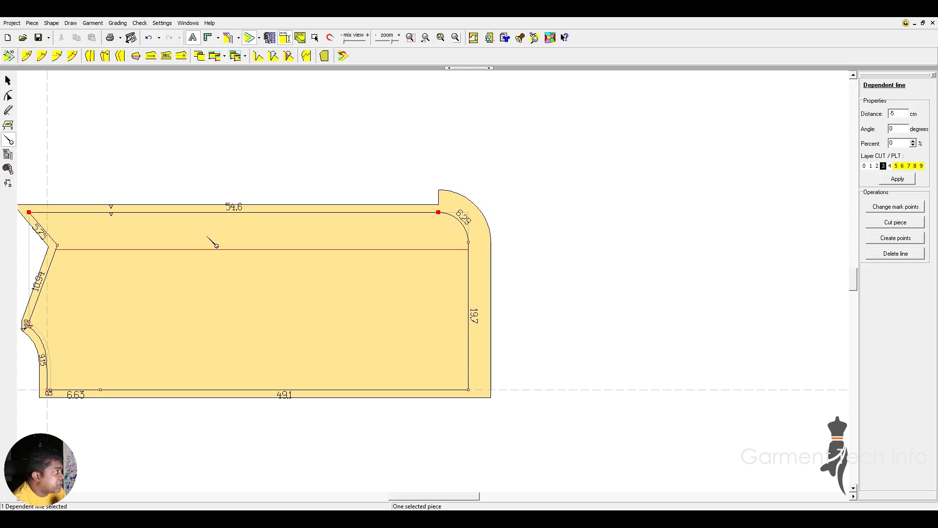
pyautogui.click(888, 228)
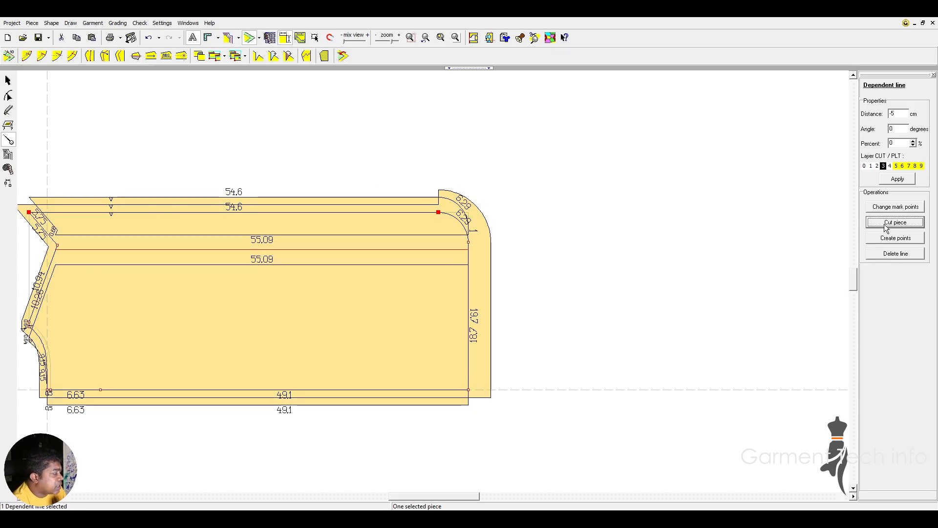
# Step: Add a parallel line to the straight edge below the rounded corner and set its distance to 3 cm
pyautogui.click(120, 56)
pyautogui.click(470, 345)
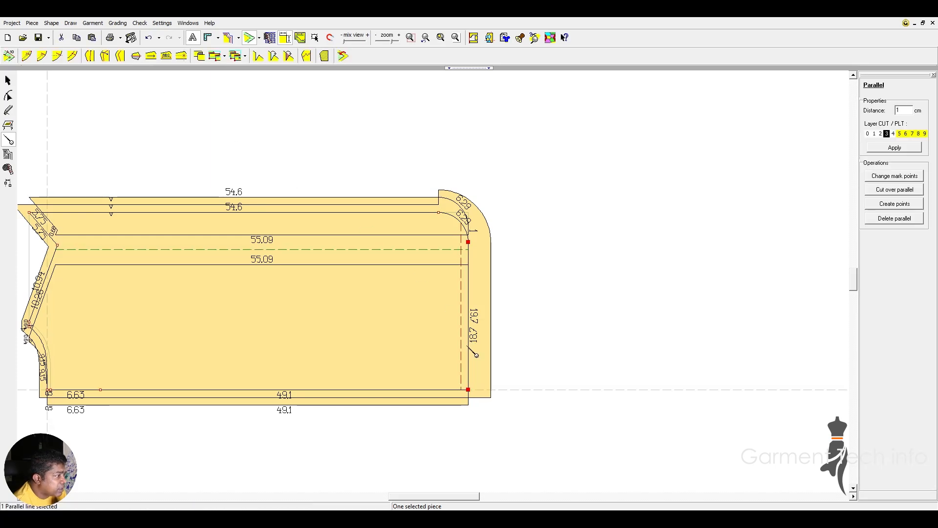
pyautogui.doubleClick(904, 111)
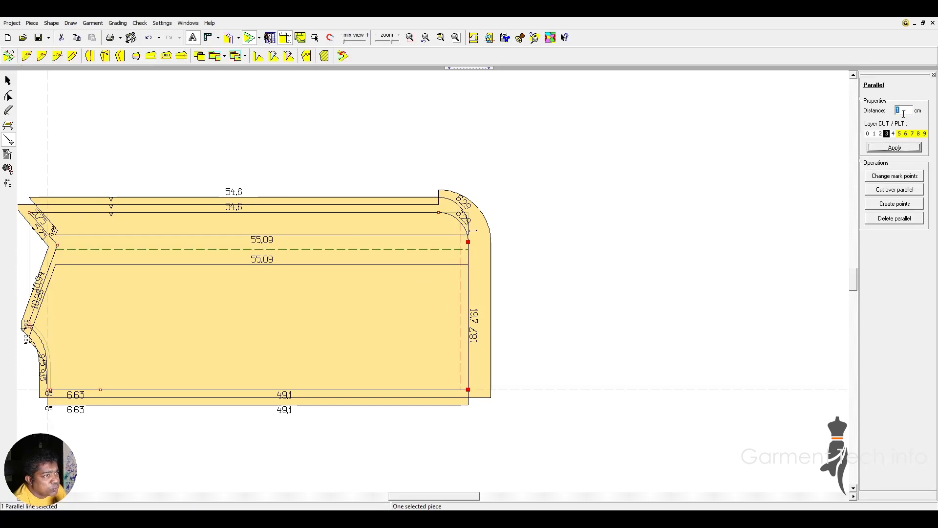
pyautogui.write('3')
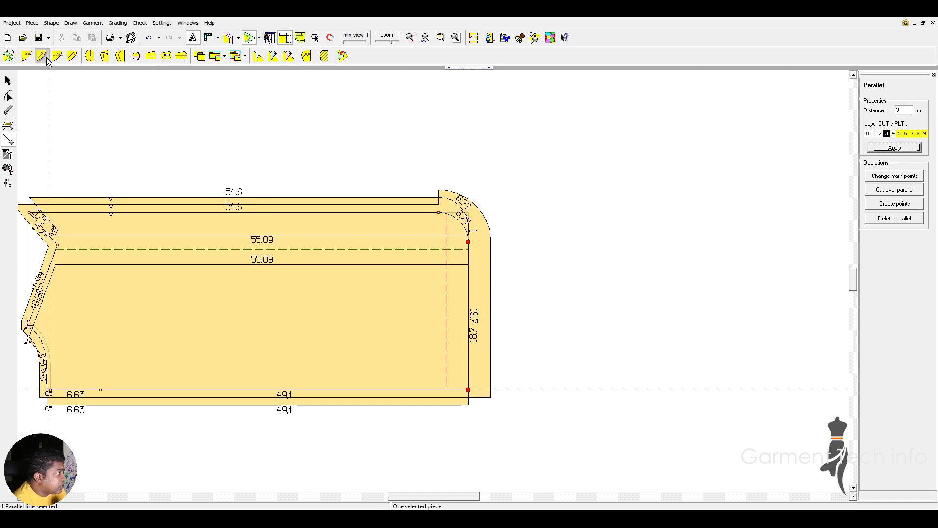
# Step: Move the original piece away from the two cut pieces and separate the narrow strip from the larger cut piece
pyautogui.click(9, 82)
pyautogui.moveTo(380, 348); pyautogui.dragTo(817, 277)
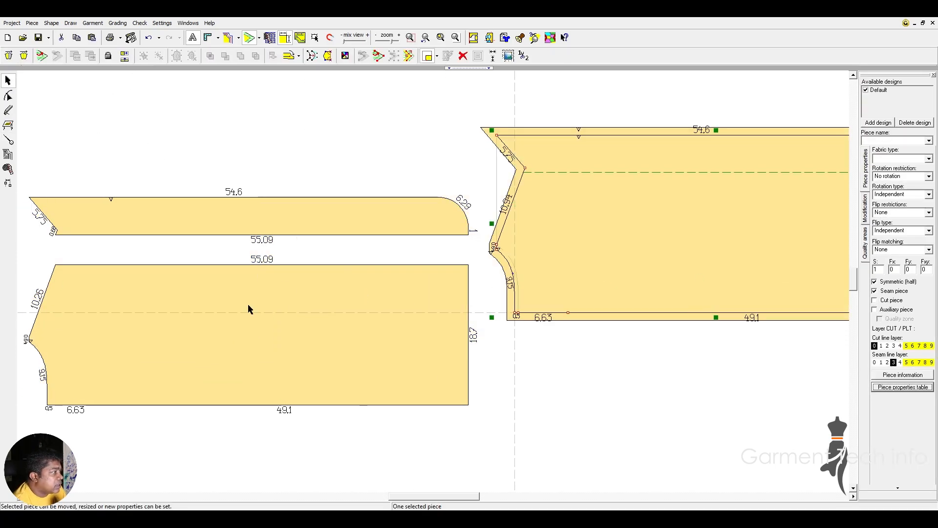
pyautogui.moveTo(248, 305); pyautogui.dragTo(292, 327)
pyautogui.moveTo(205, 221); pyautogui.dragTo(212, 183)
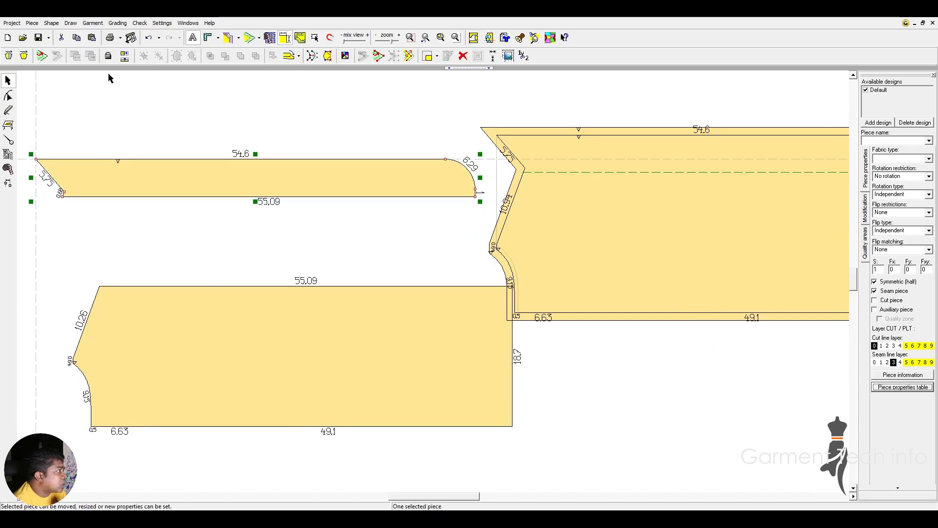
# Step: Make the narrow strip's long cut edge its symmetry axis and unfold the strip into a full symmetric piece
pyautogui.click(8, 141)
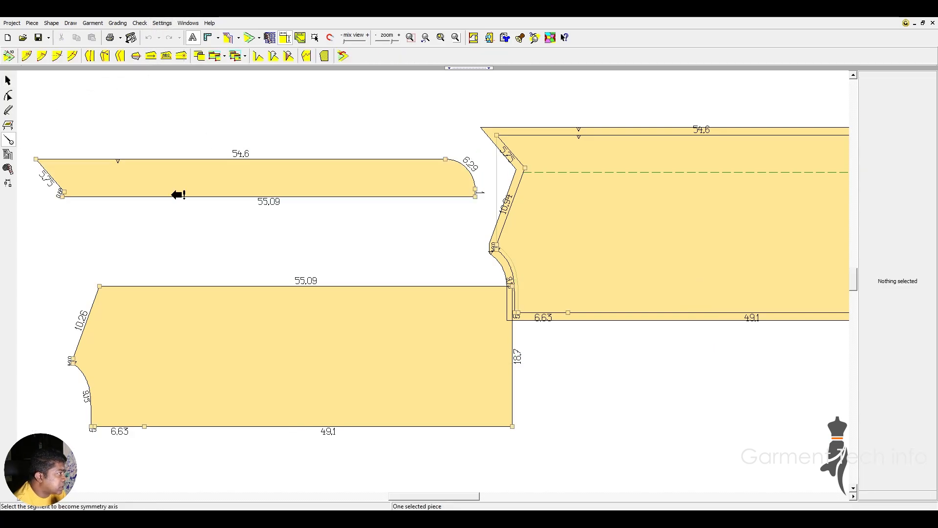
pyautogui.click(176, 197)
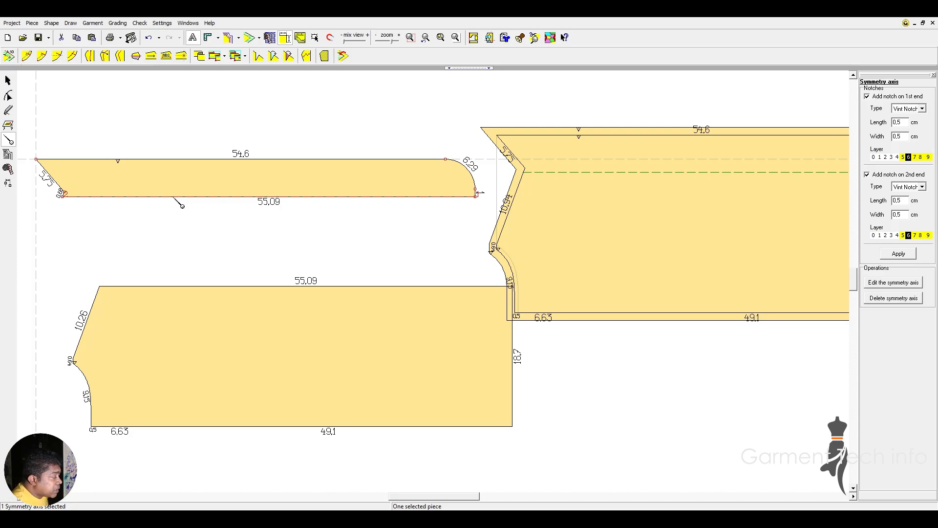
pyautogui.click(8, 79)
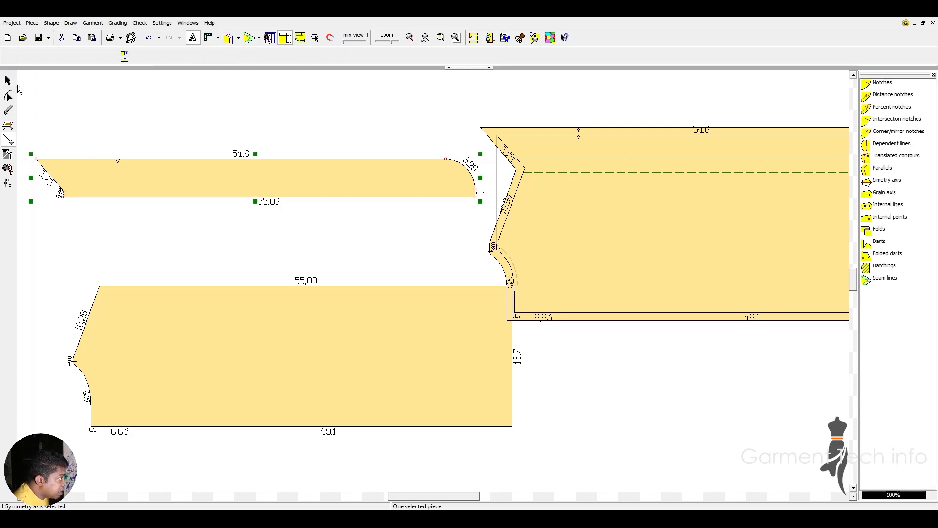
pyautogui.click(176, 167)
pyautogui.click(7, 57)
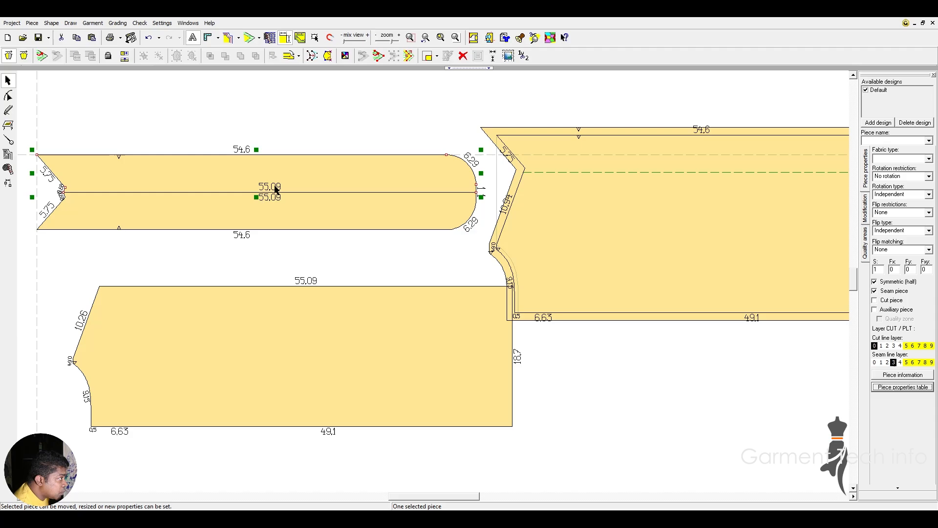
# Step: Spread the unfolded strip, the larger cut piece and the original piece apart, and return to the internal elements mode
pyautogui.click(9, 140)
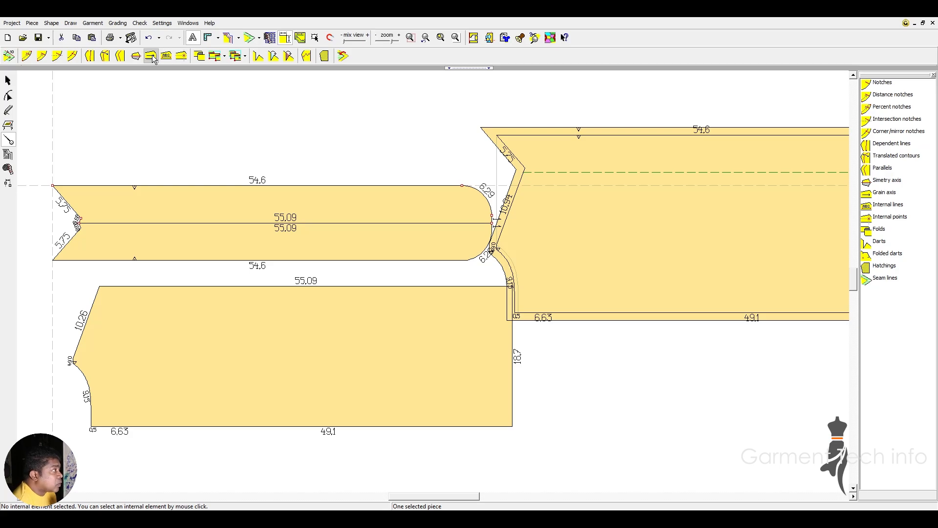
pyautogui.scroll(-3, 776, 350)
pyautogui.scroll(2, 777, 351)
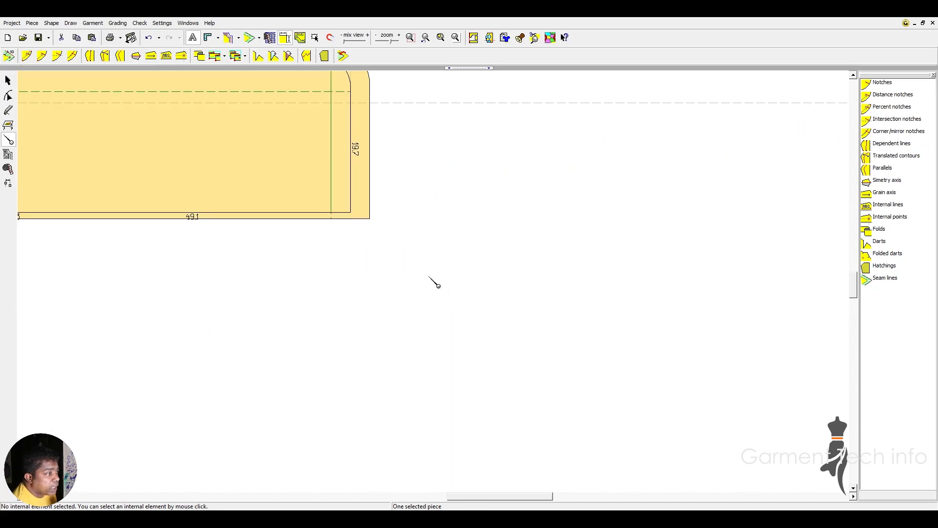
pyautogui.scroll(2, 9, 110)
pyautogui.scroll(-6, 444, 310)
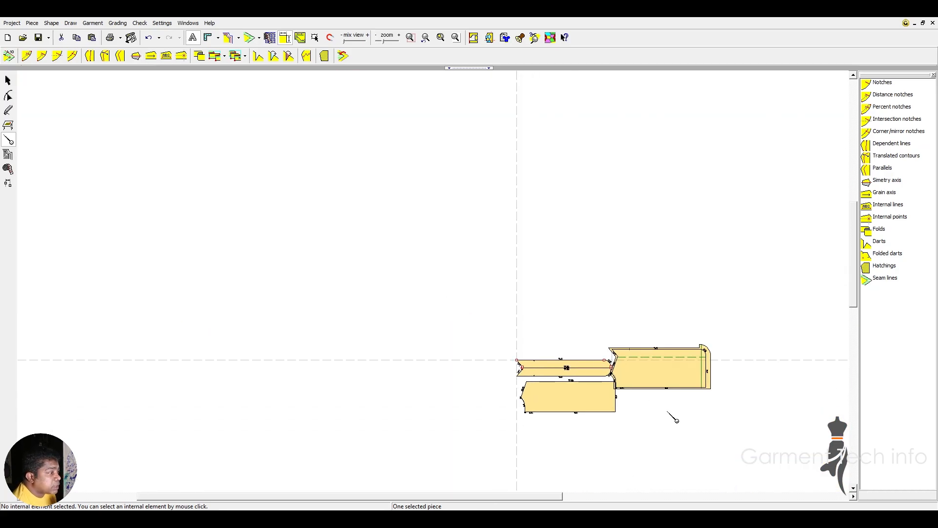
pyautogui.scroll(2, 625, 386)
pyautogui.scroll(2, 443, 290)
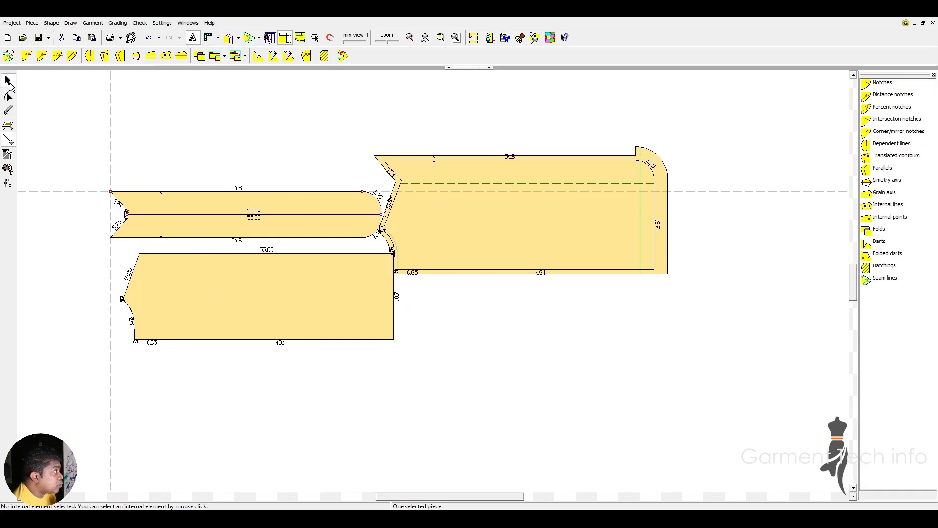
pyautogui.click(8, 80)
pyautogui.moveTo(360, 203); pyautogui.dragTo(284, 204)
pyautogui.moveTo(351, 316); pyautogui.dragTo(279, 342)
pyautogui.moveTo(530, 255); pyautogui.dragTo(561, 298)
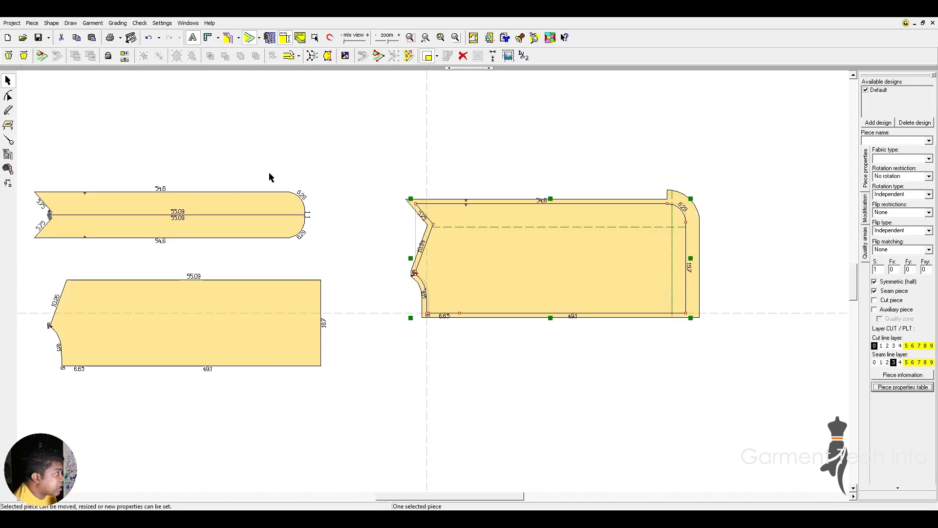
pyautogui.click(8, 140)
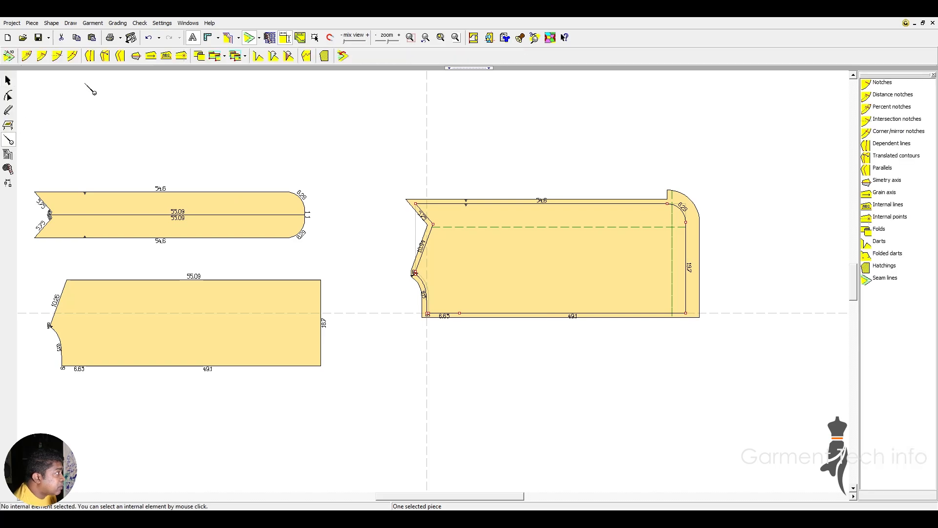
# Step: Add a horizontal grain axis about 14.4 cm long inside the original piece, then reposition the piece
pyautogui.click(152, 56)
pyautogui.click(573, 254)
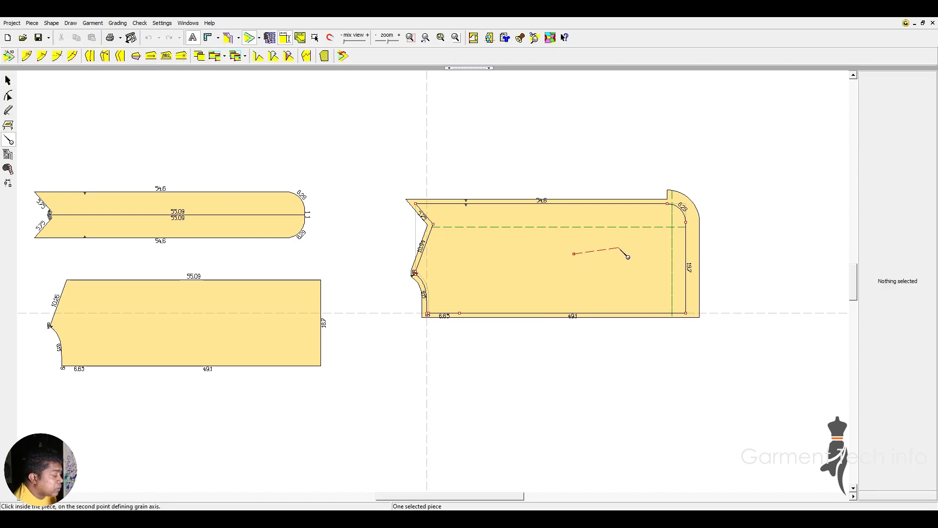
pyautogui.keyDown('shift'); pyautogui.click(641, 258); pyautogui.keyUp('shift')
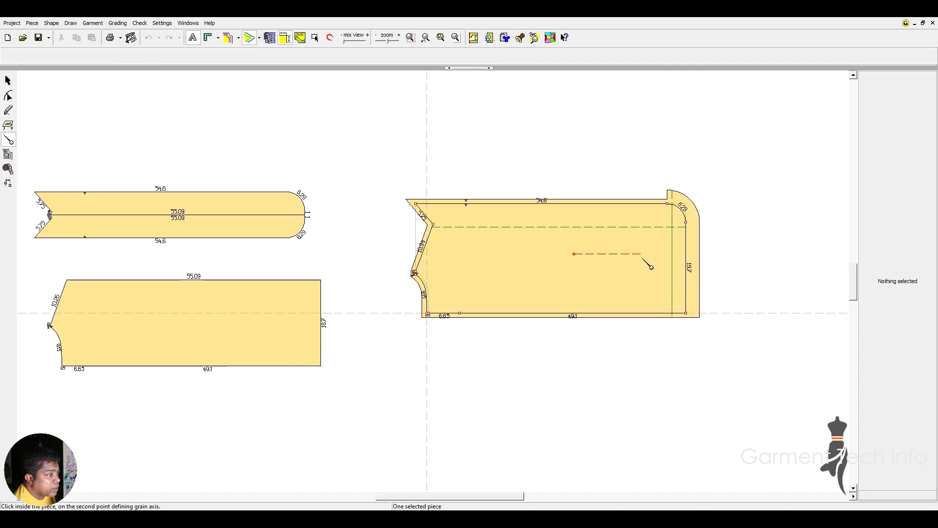
pyautogui.click(8, 81)
pyautogui.click(644, 319)
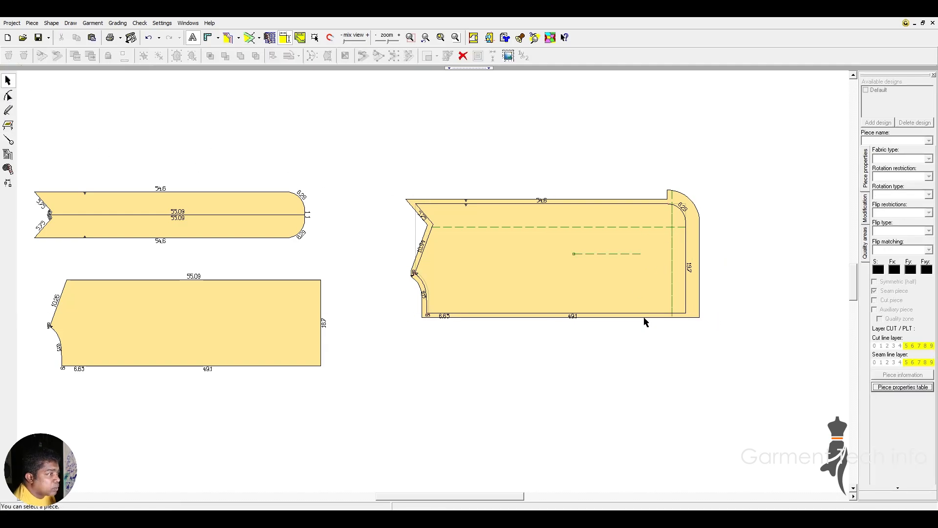
pyautogui.moveTo(644, 320); pyautogui.dragTo(575, 301)
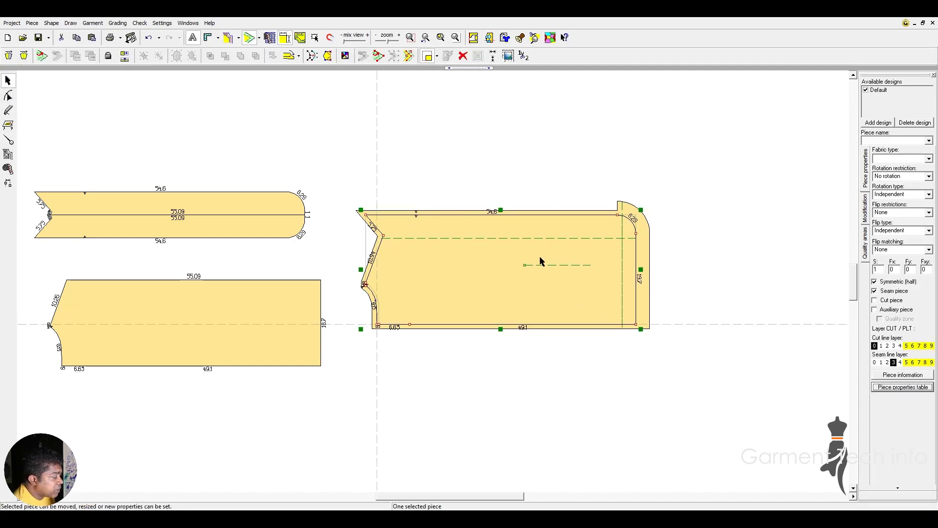
pyautogui.moveTo(541, 261); pyautogui.dragTo(580, 266)
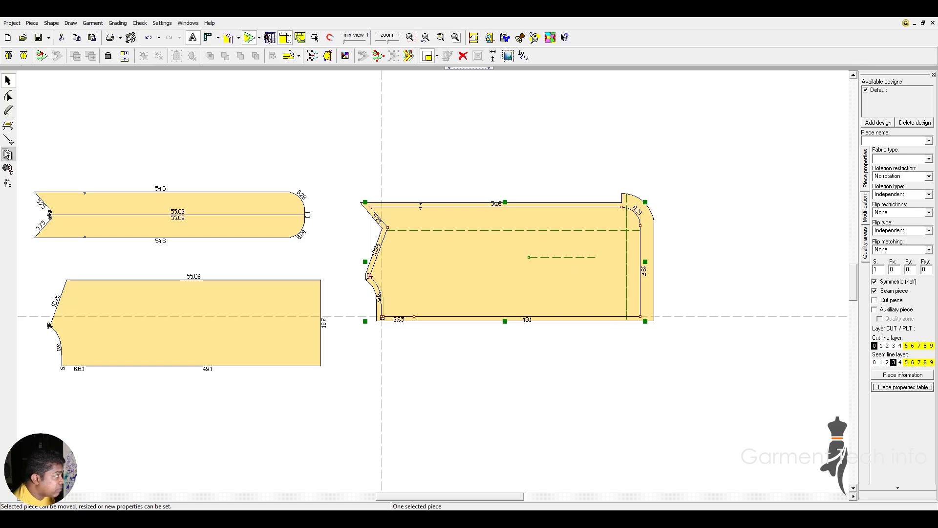
# Step: Delete the grain axis from the original piece and shift the piece slightly upward
pyautogui.click(8, 155)
pyautogui.click(562, 258)
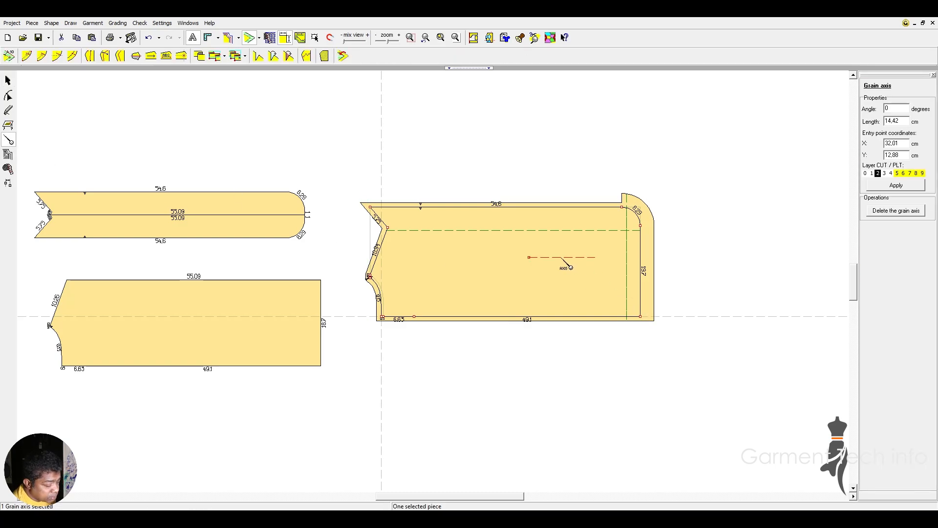
pyautogui.press('Delete')
pyautogui.click(11, 78)
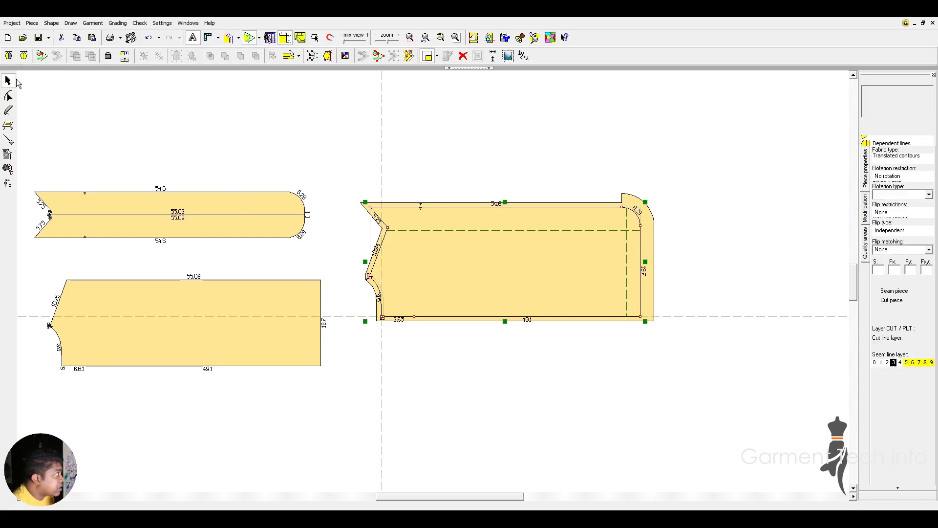
pyautogui.moveTo(609, 283); pyautogui.dragTo(608, 262)
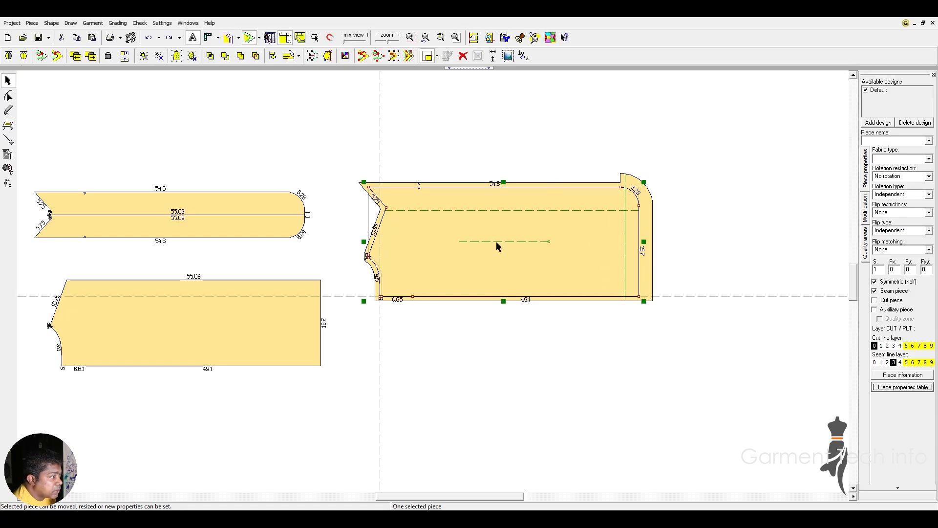
# Step: Add a horizontal text line about 28.5 cm long below the grain axis and enter a first name as its text
pyautogui.click(9, 140)
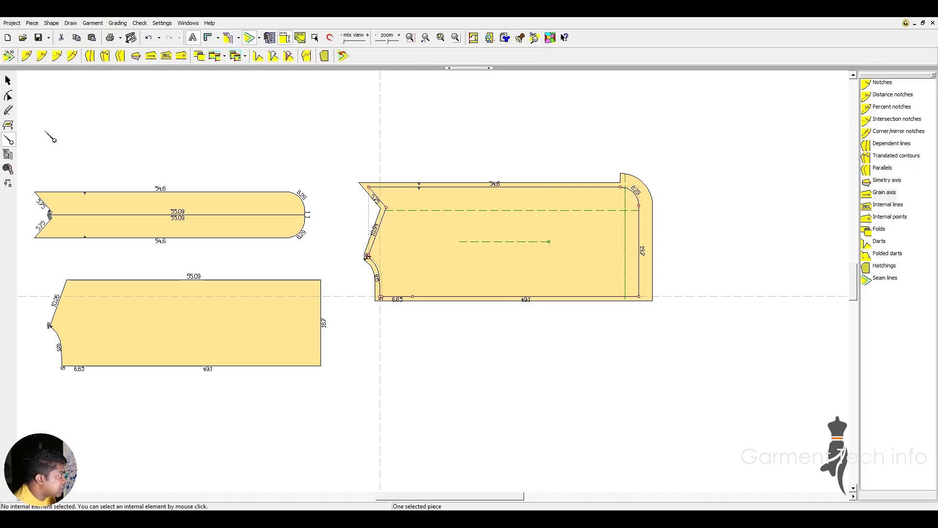
pyautogui.click(181, 56)
pyautogui.click(446, 260)
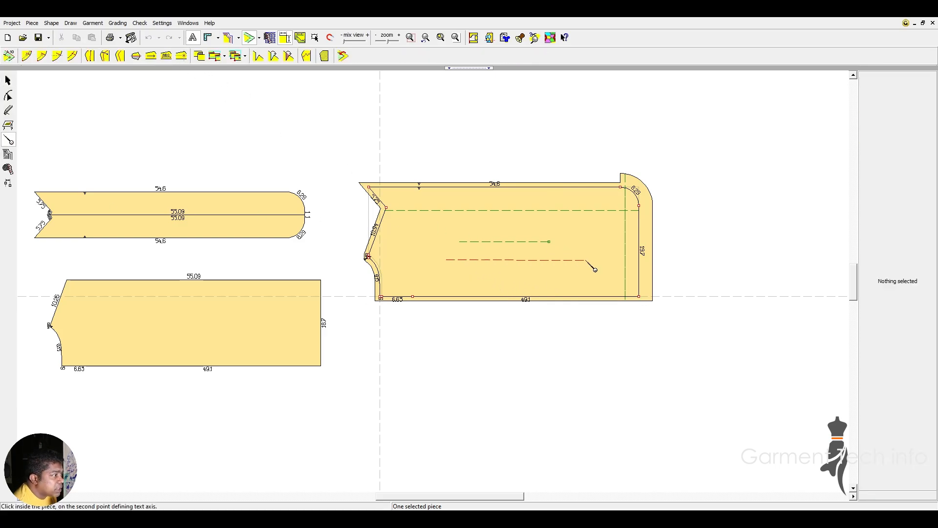
pyautogui.click(579, 260)
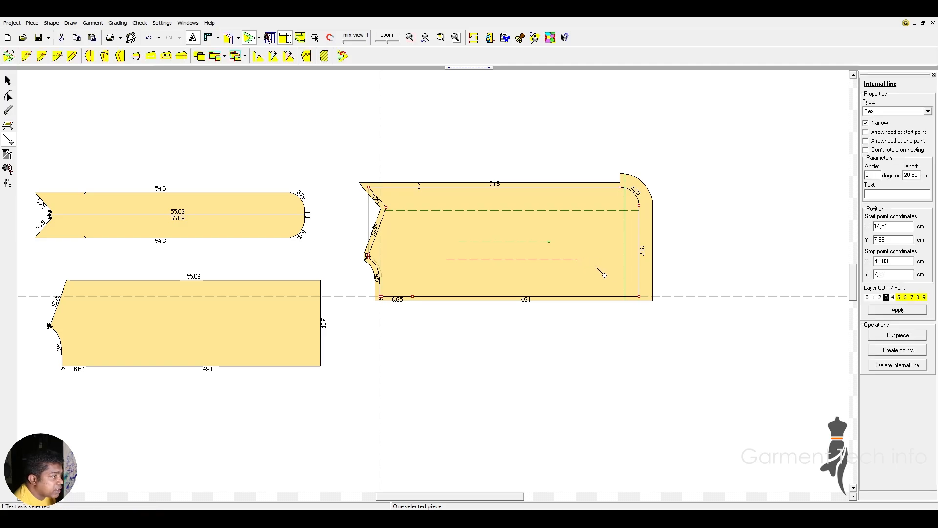
pyautogui.click(452, 259)
pyautogui.click(865, 194)
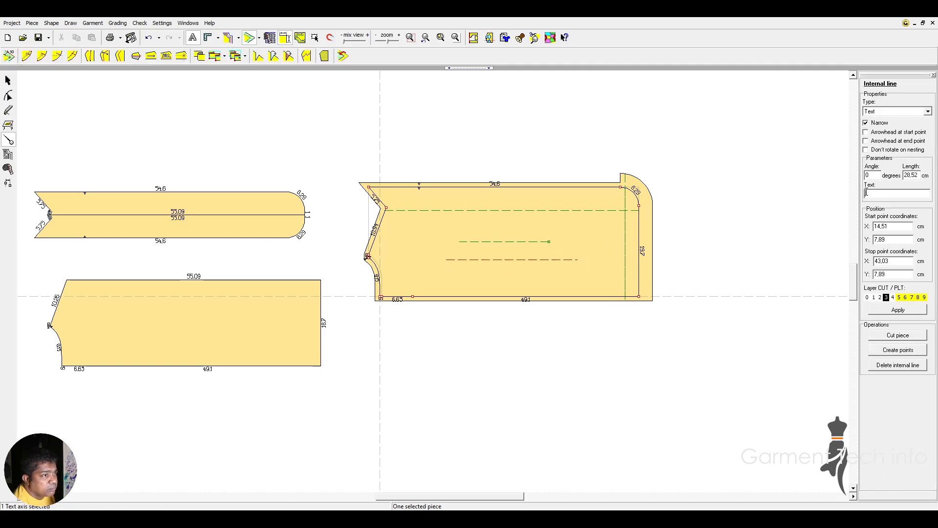
pyautogui.write('ratheesh')
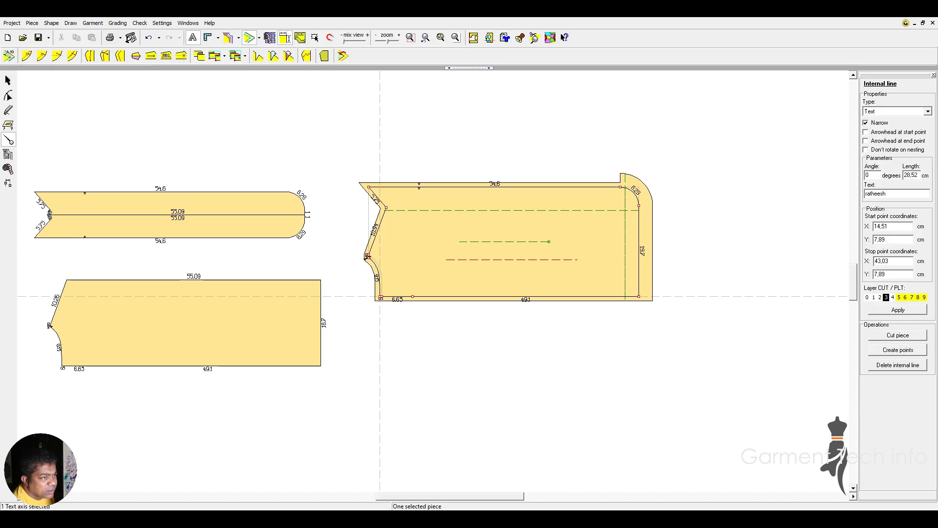
pyautogui.press('Return')
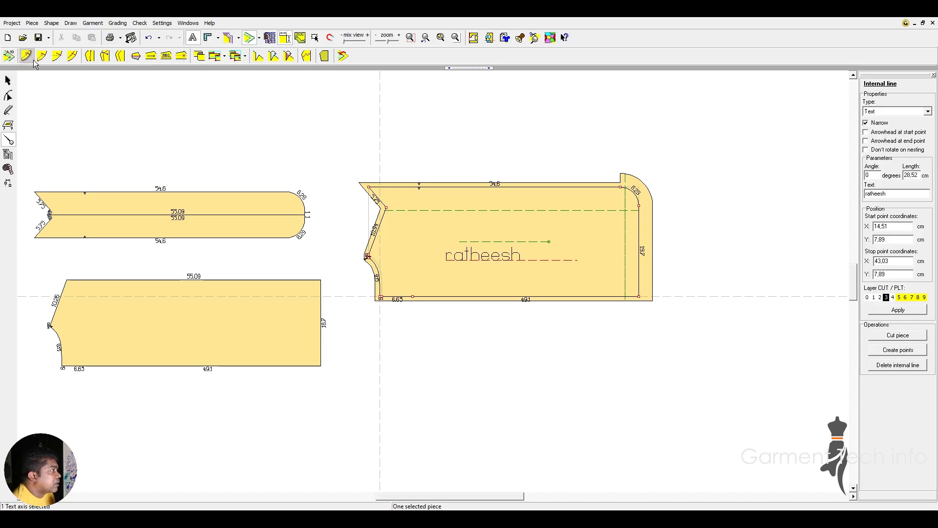
# Step: Add an internal point above the grain axis of the original piece, and open the grading mode
pyautogui.click(182, 57)
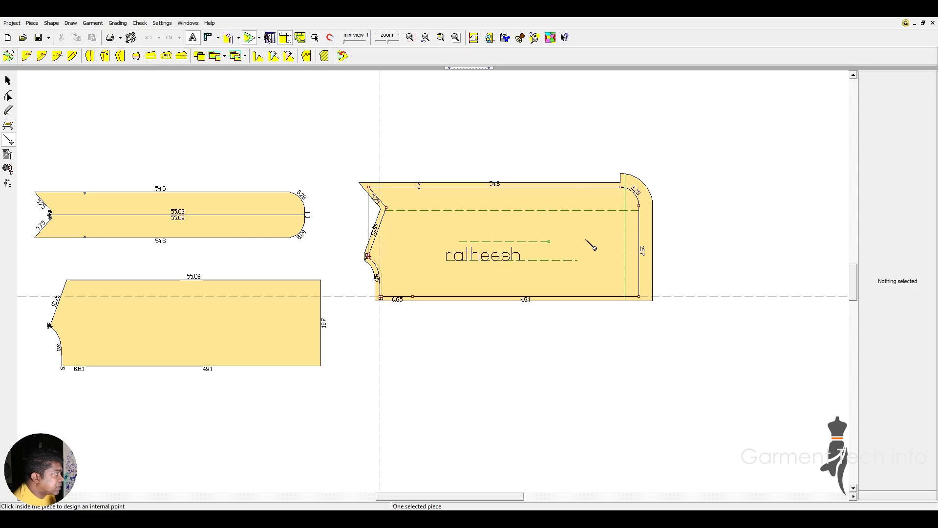
pyautogui.click(513, 224)
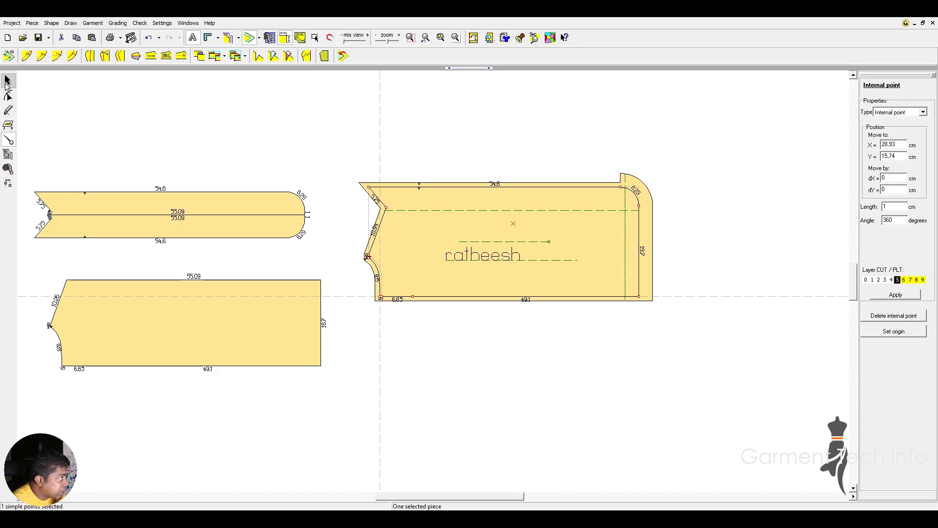
pyautogui.click(8, 155)
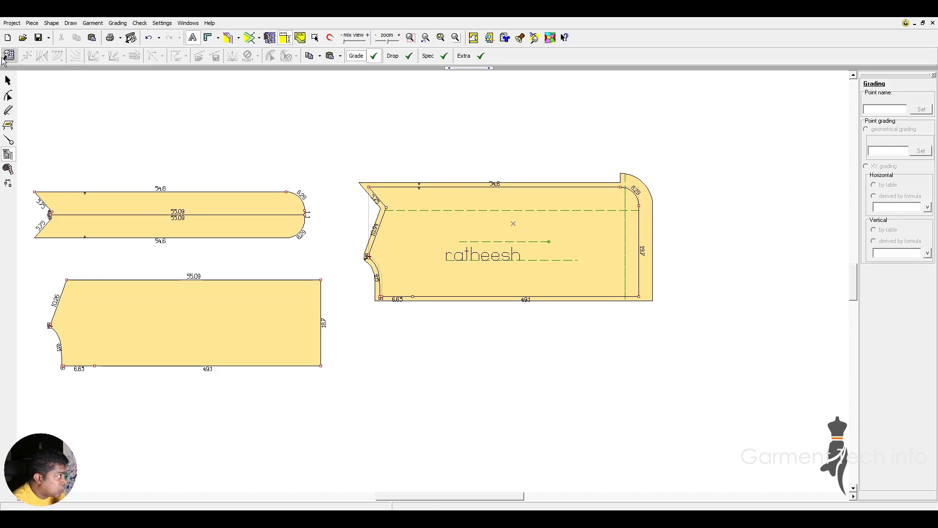
# Step: Measure the contour distance along the original piece's shaped short side between its lower and upper end points
pyautogui.click(8, 169)
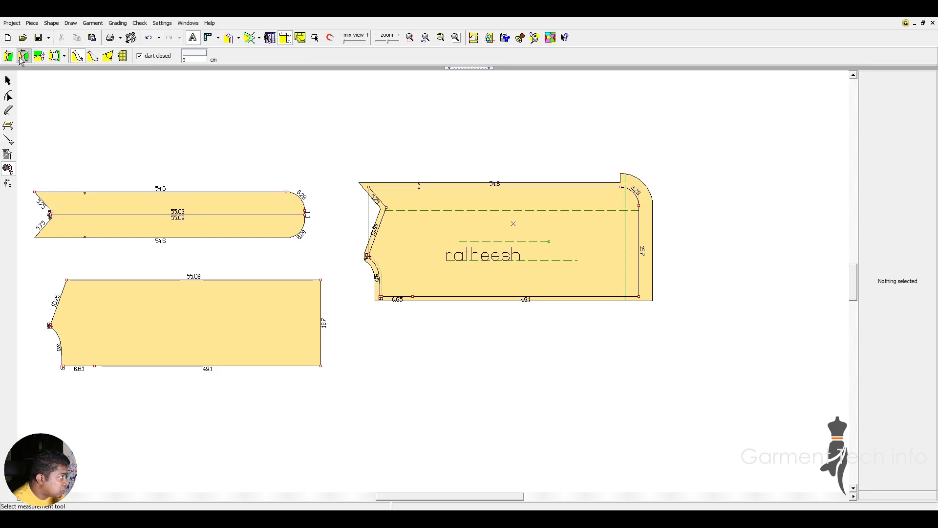
pyautogui.click(39, 57)
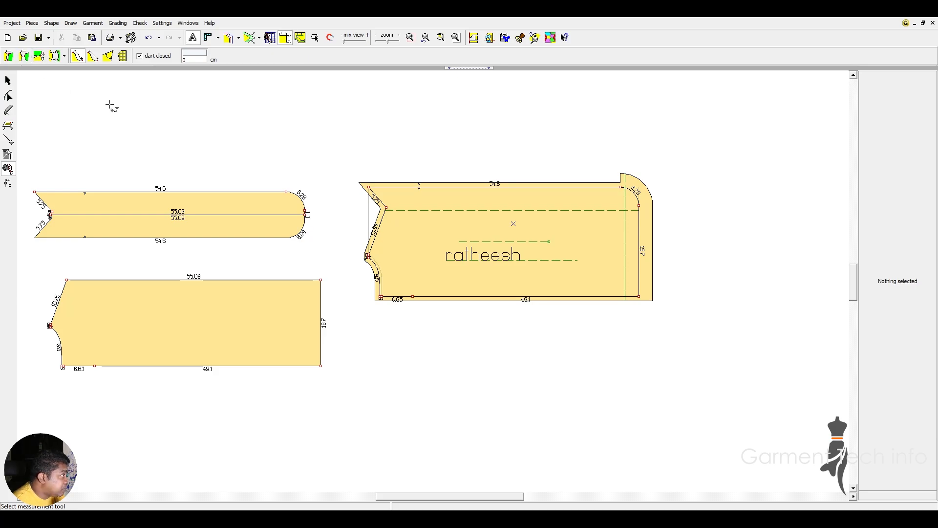
pyautogui.click(77, 56)
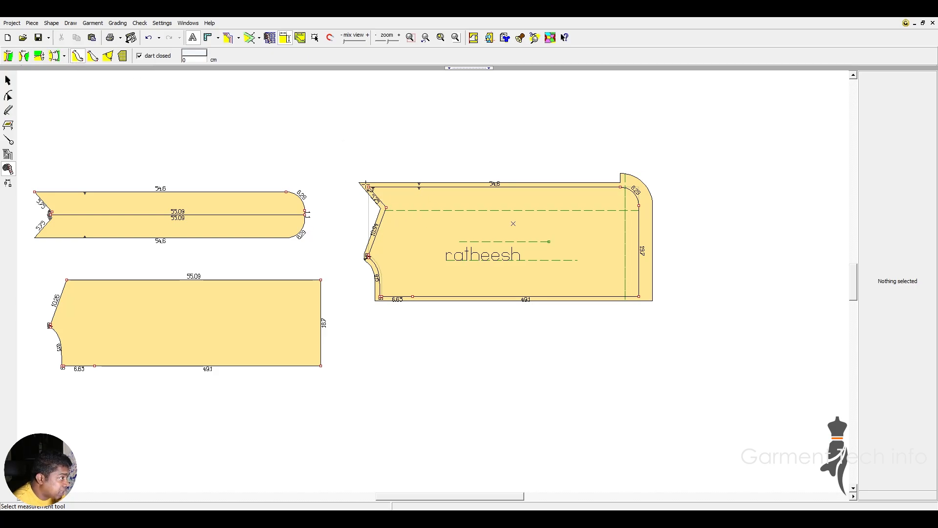
pyautogui.click(380, 296)
pyautogui.click(369, 187)
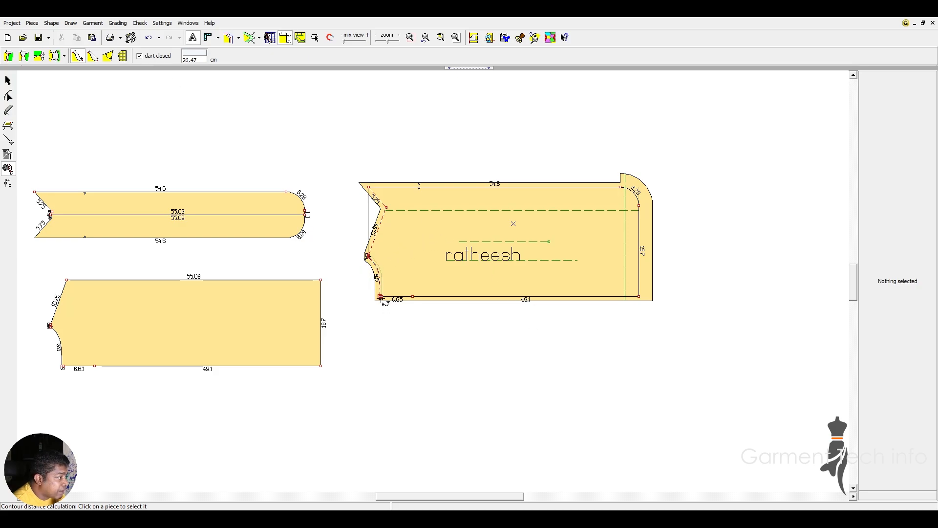
# Step: Measure the direct distance along the original piece's lower edge from the intermediate point to the far corner
pyautogui.click(94, 57)
pyautogui.click(413, 296)
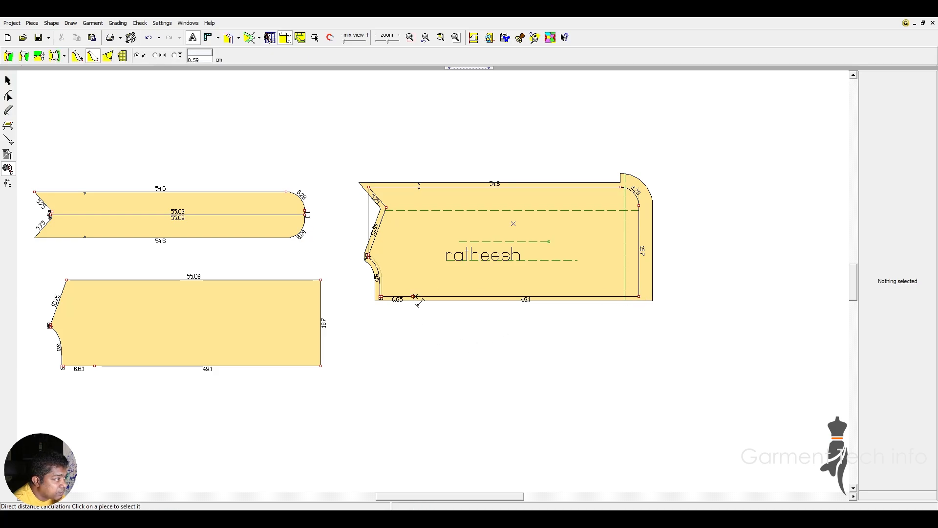
pyautogui.click(637, 296)
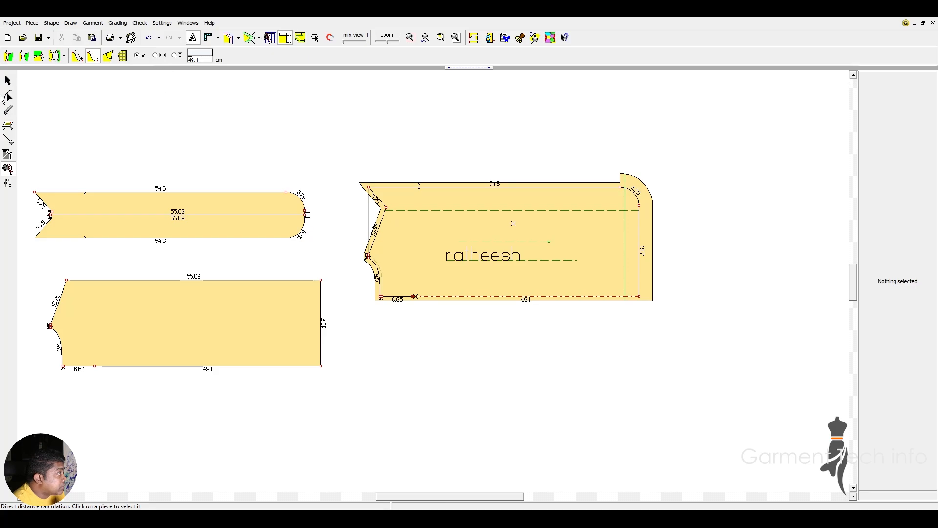
# Step: Delete the original piece, the larger cut piece and the unfolded strip to clear the workspace
pyautogui.click(7, 80)
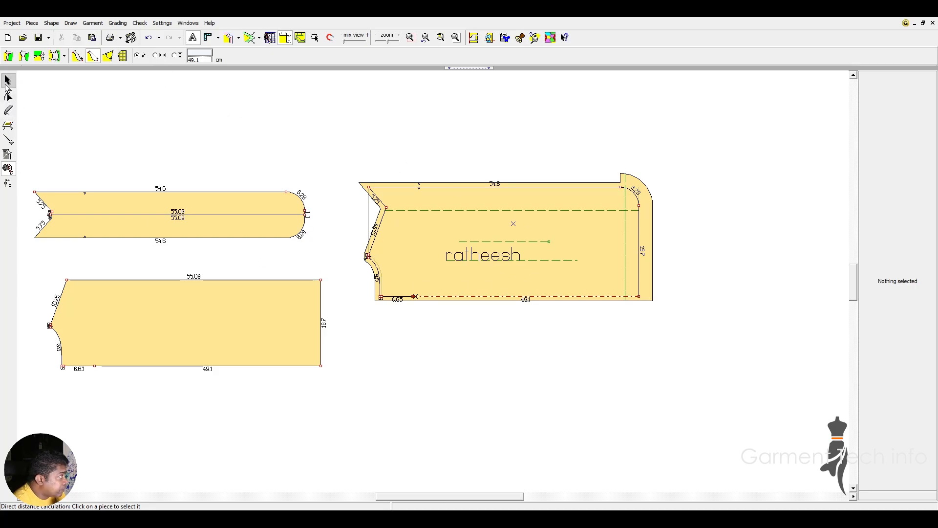
pyautogui.moveTo(507, 254); pyautogui.dragTo(510, 267)
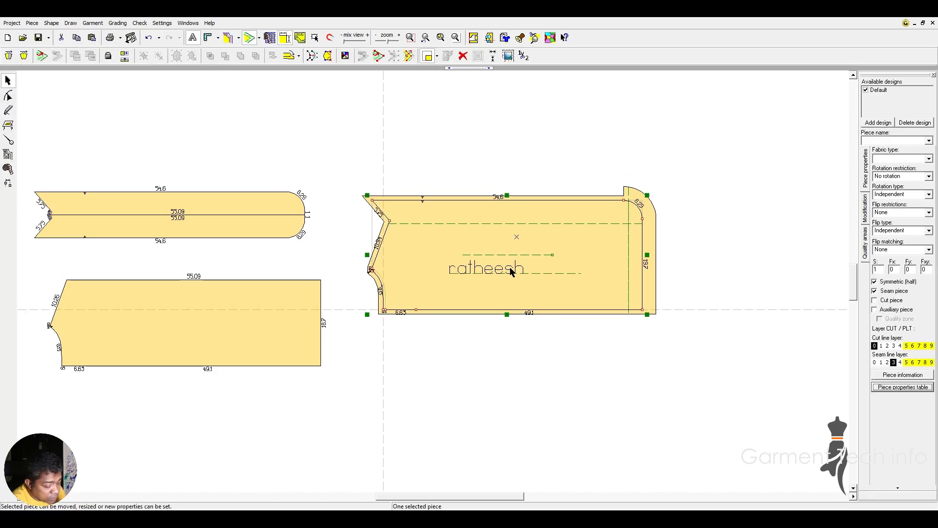
pyautogui.press('Delete')
pyautogui.click(270, 316)
pyautogui.press('Delete')
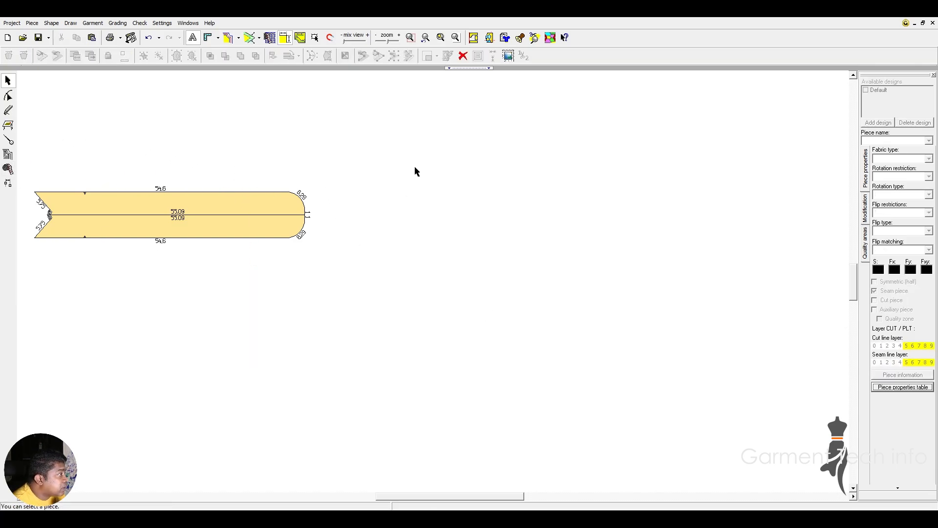
pyautogui.moveTo(397, 162); pyautogui.dragTo(21, 335)
pyautogui.press('Delete')
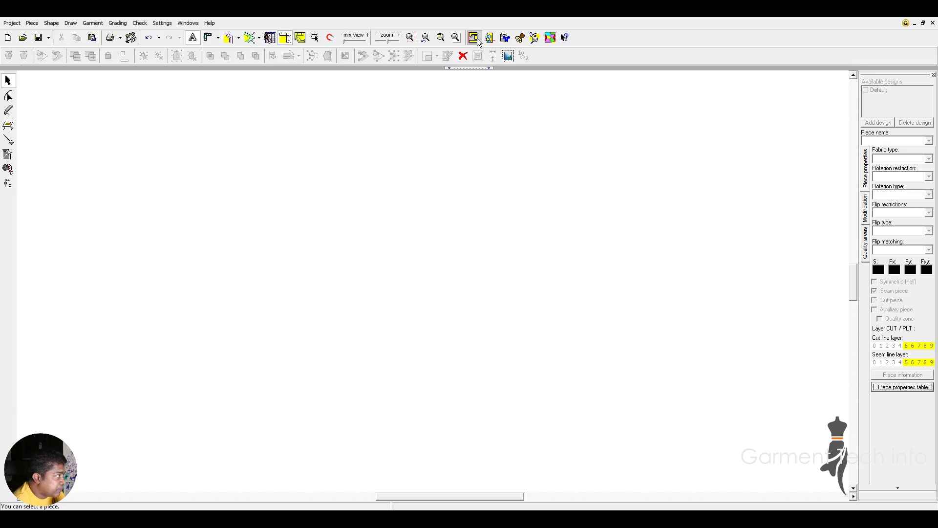
# Step: Draw four separate rectangles of about 16.75 × 16.22, 21.42 × 15.91, 12.41 × 19.4 and 31.28 × 19.83 cm
pyautogui.click(8, 110)
pyautogui.click(24, 56)
pyautogui.moveTo(97, 135); pyautogui.dragTo(173, 210)
pyautogui.moveTo(680, 177); pyautogui.dragTo(779, 250)
pyautogui.moveTo(450, 122); pyautogui.dragTo(507, 211)
pyautogui.moveTo(288, 342); pyautogui.dragTo(434, 433)
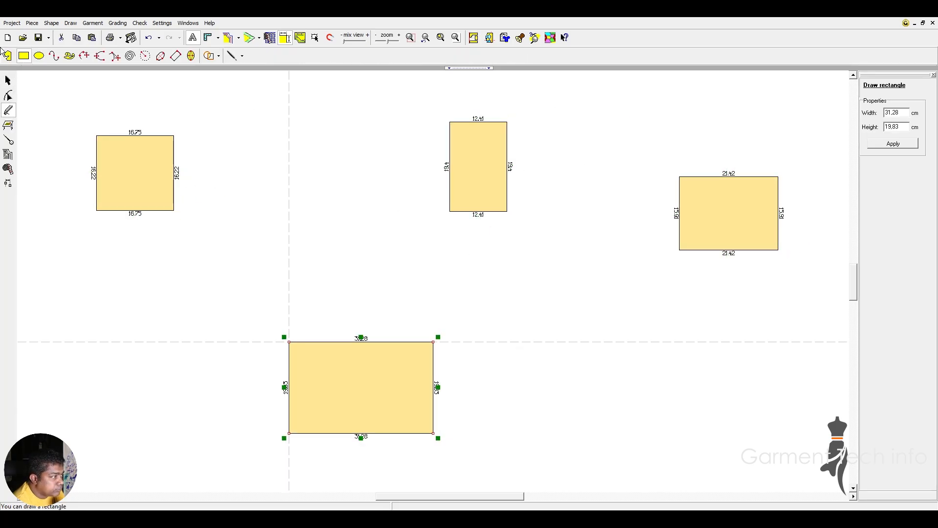
# Step: Automatically arrange the four rectangles into two compact rows
pyautogui.click(7, 80)
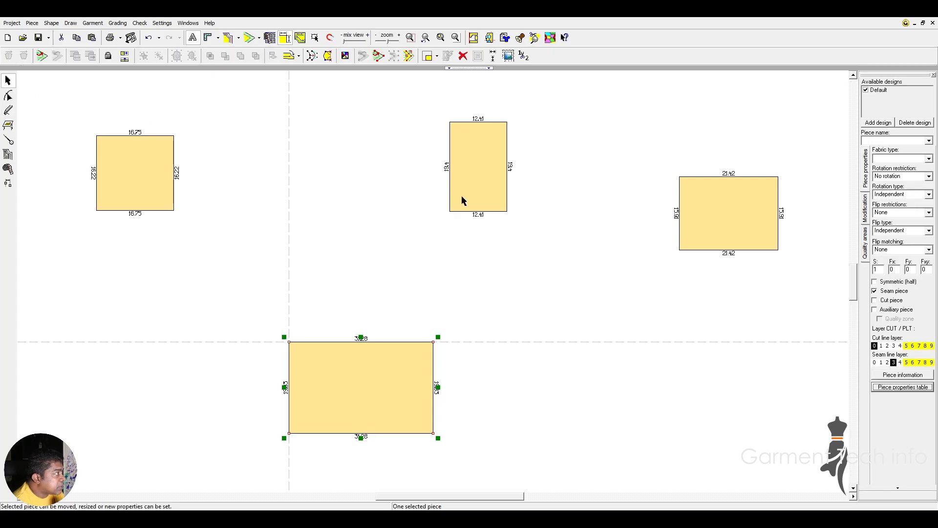
pyautogui.click(595, 120)
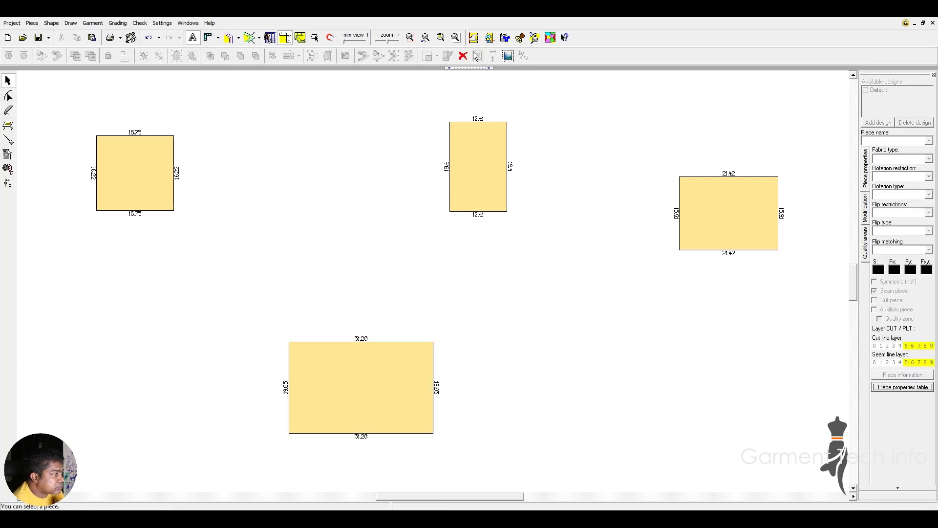
pyautogui.click(477, 55)
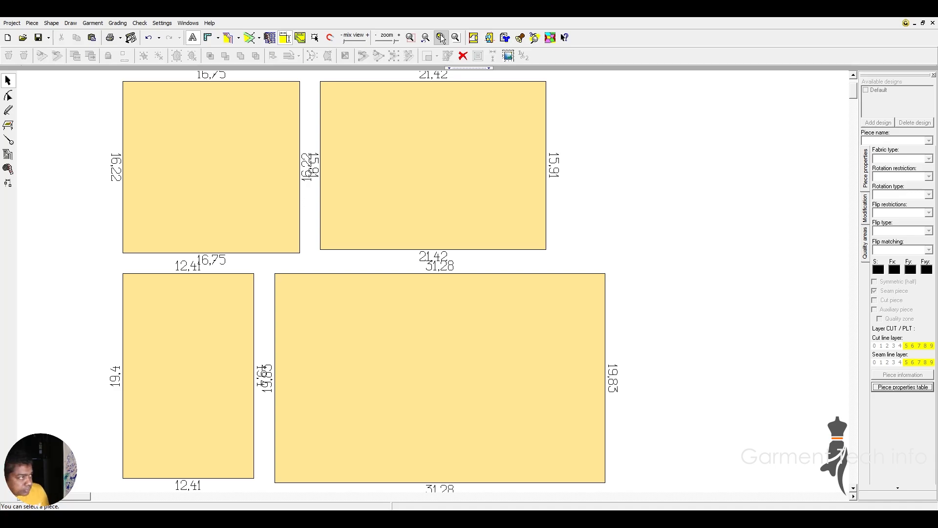
# Step: Examine the display options with one rectangle selected by switching them, including the background grid, on and off, then clear the selection
pyautogui.click(384, 128)
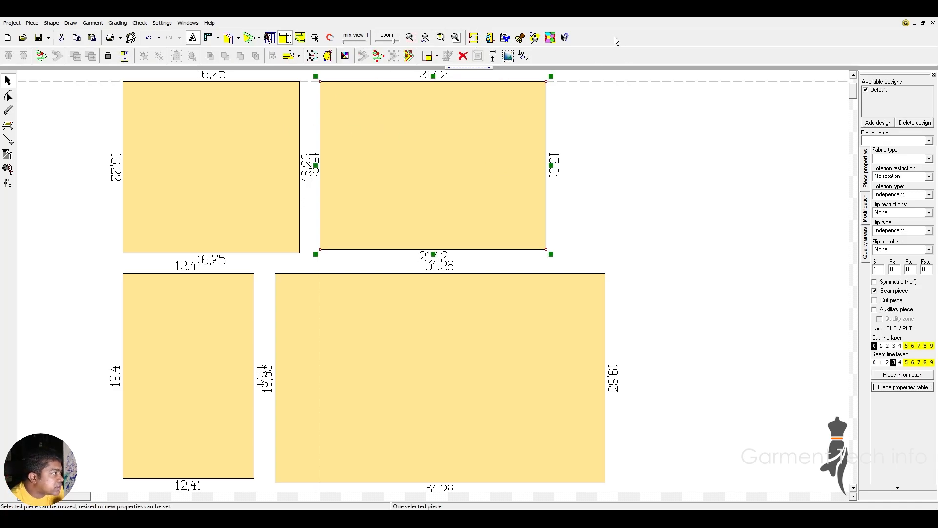
pyautogui.click(286, 39)
pyautogui.click(287, 42)
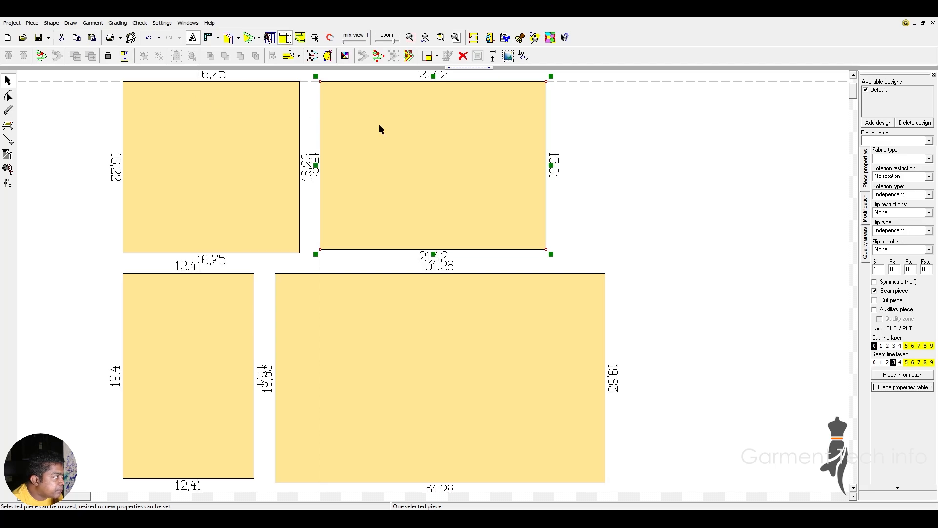
pyautogui.click(253, 40)
pyautogui.click(254, 40)
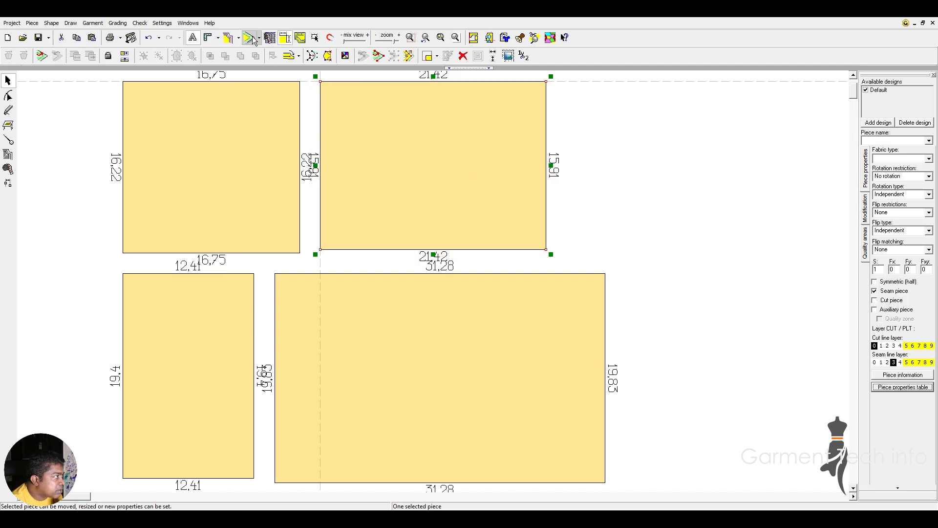
pyautogui.click(207, 39)
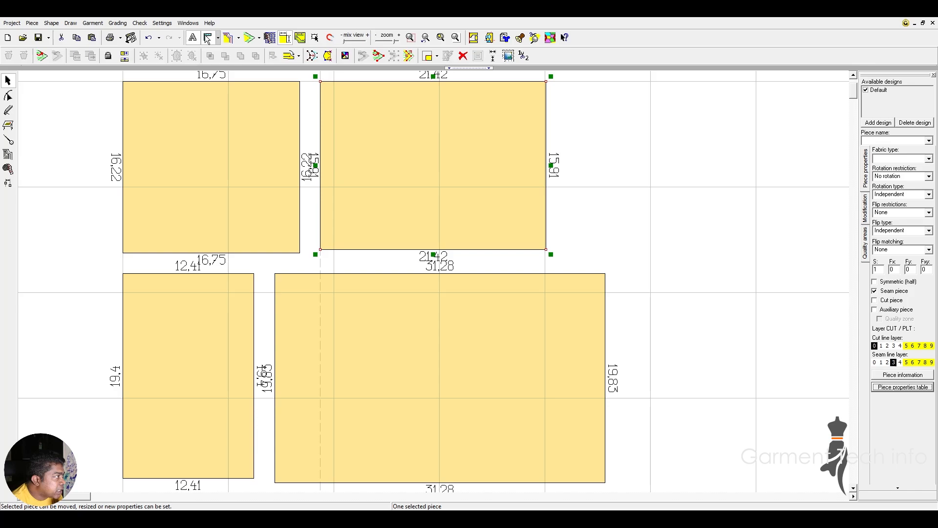
pyautogui.click(207, 39)
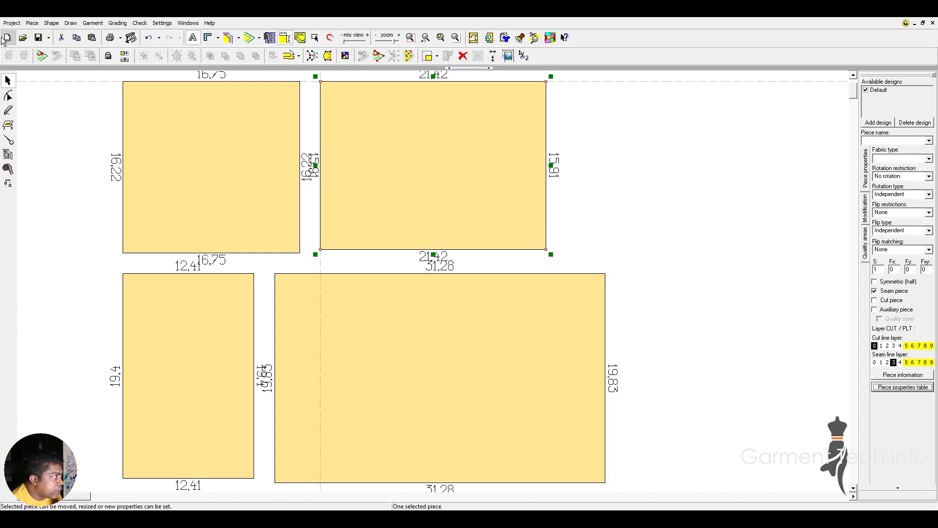
pyautogui.click(56, 139)
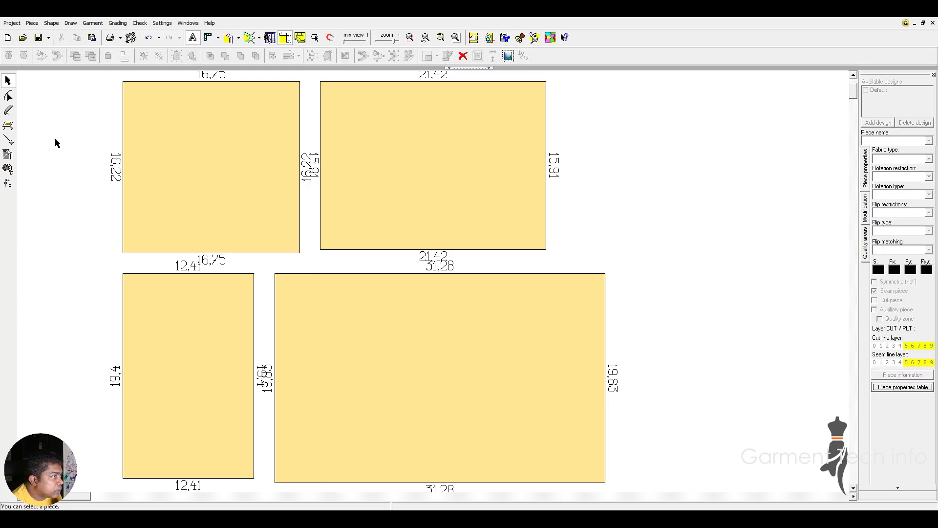
pyautogui.scroll(-2, 349, 322)
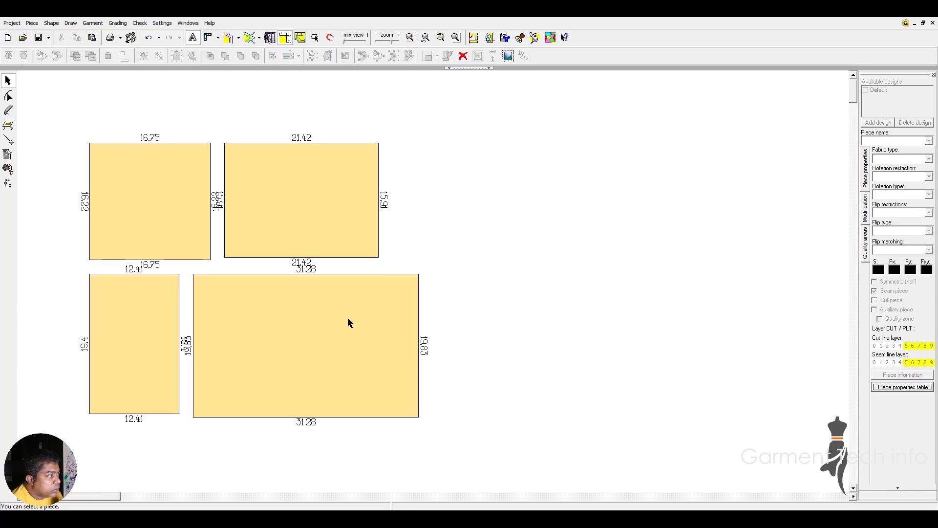